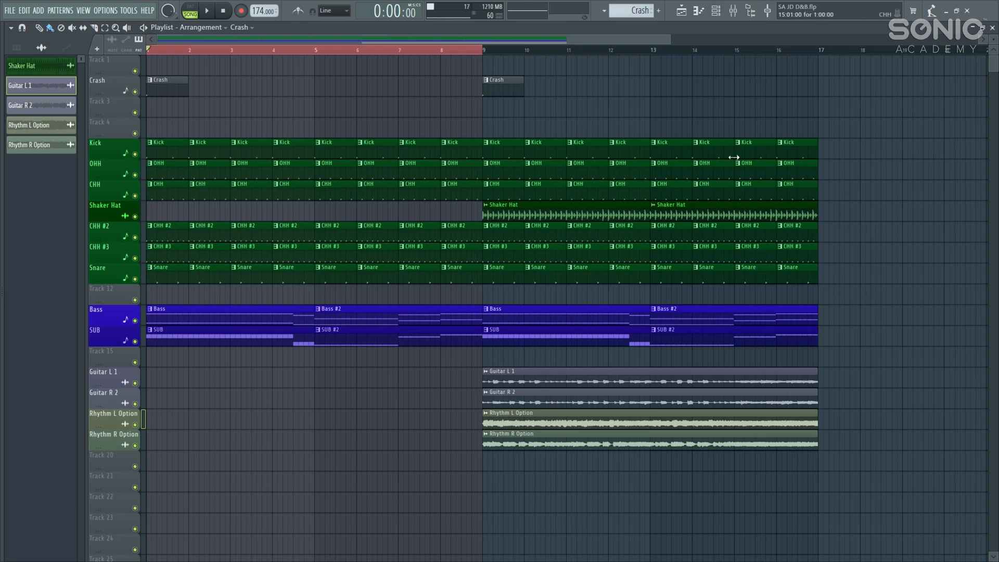
Step: Open the mixer and play the song briefly to audition the mix
left_click(733, 11)
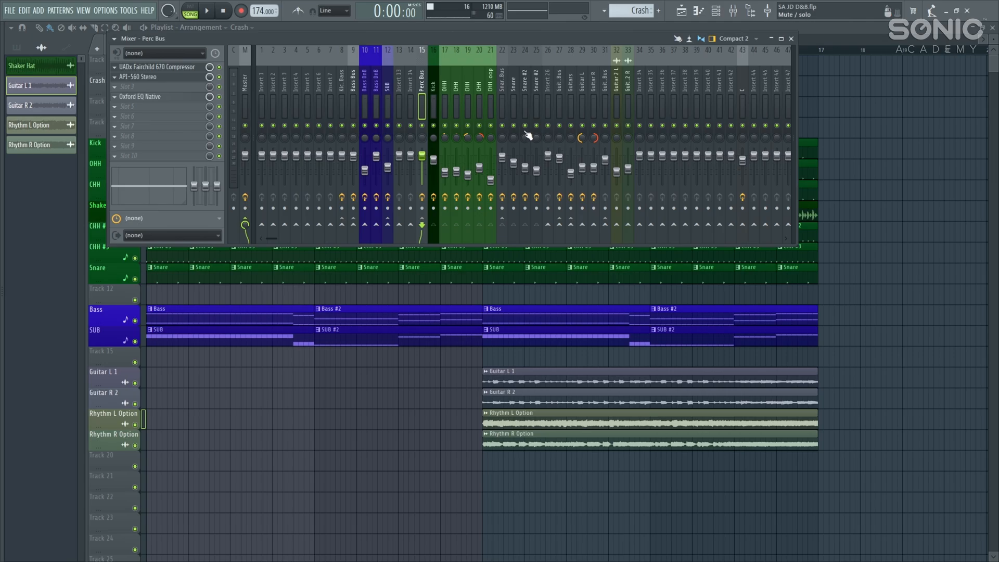
key("F9")
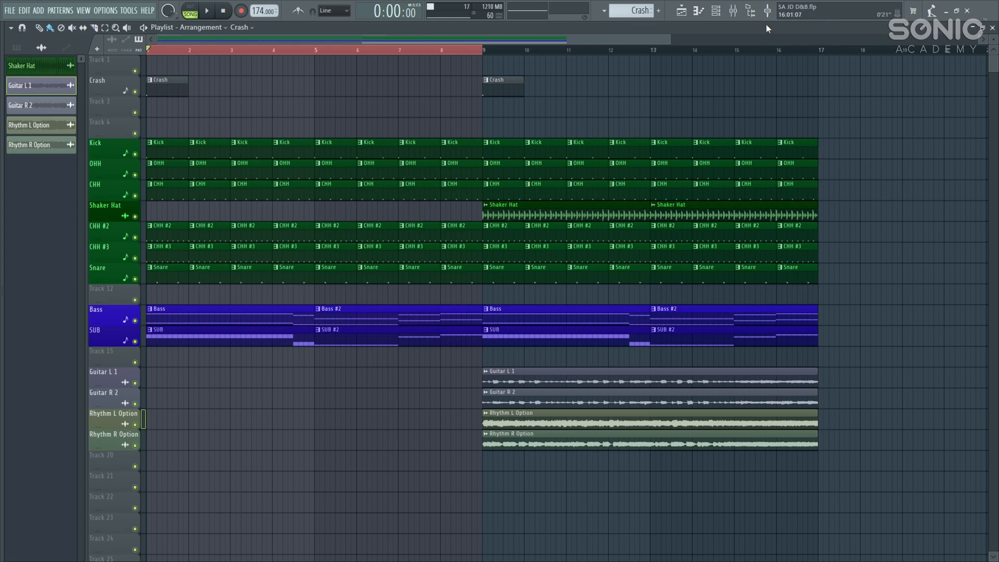
left_click(734, 10)
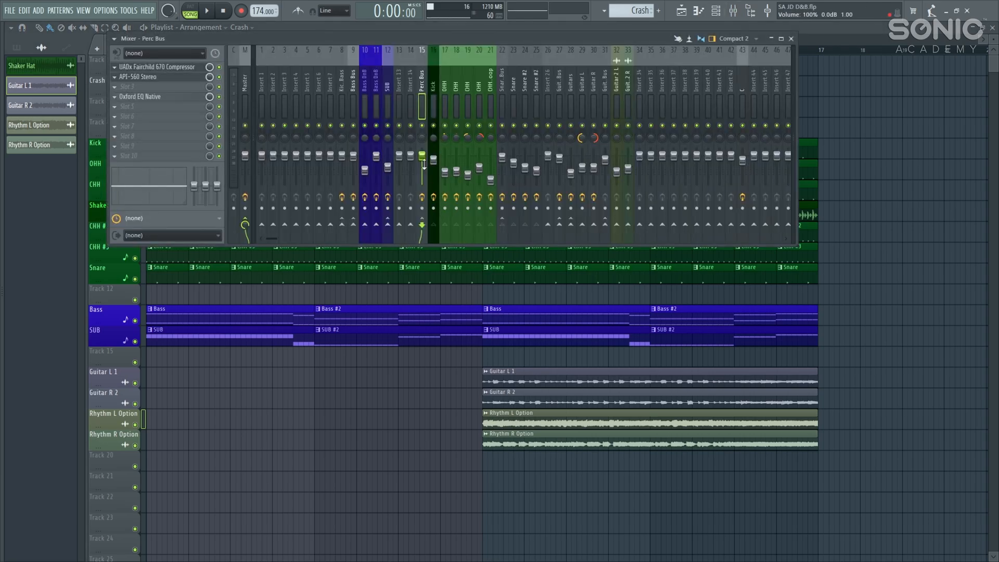
key("space")
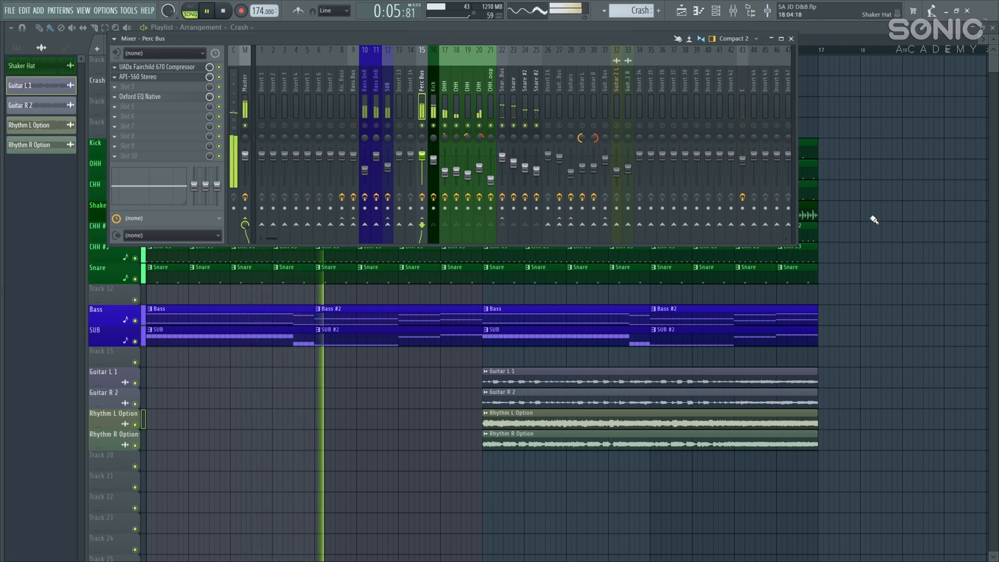
key("space")
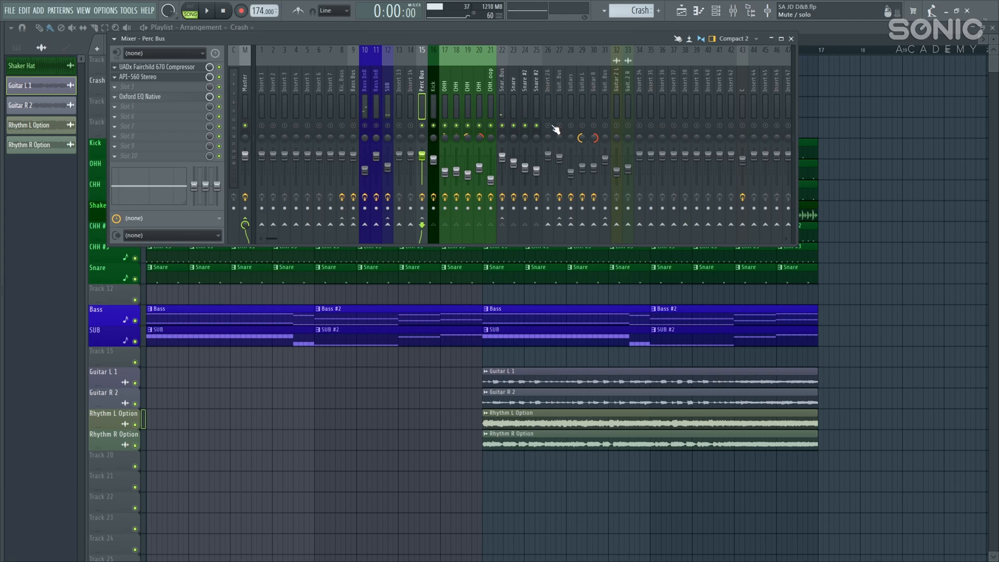
Step: Solo the Kick mixer insert, close the mixer, and make a Kick clip the current pattern
left_click(431, 83)
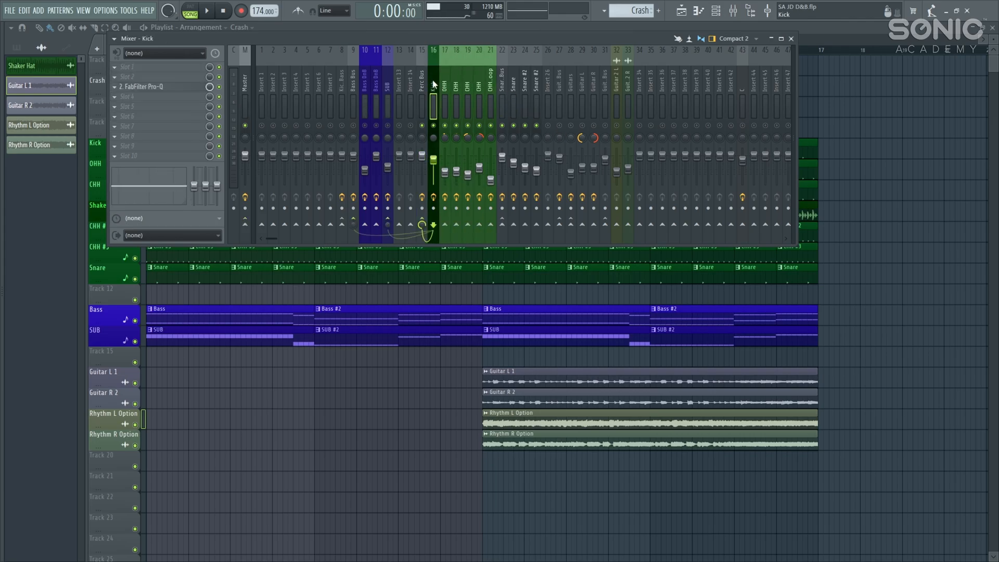
right_click(433, 125)
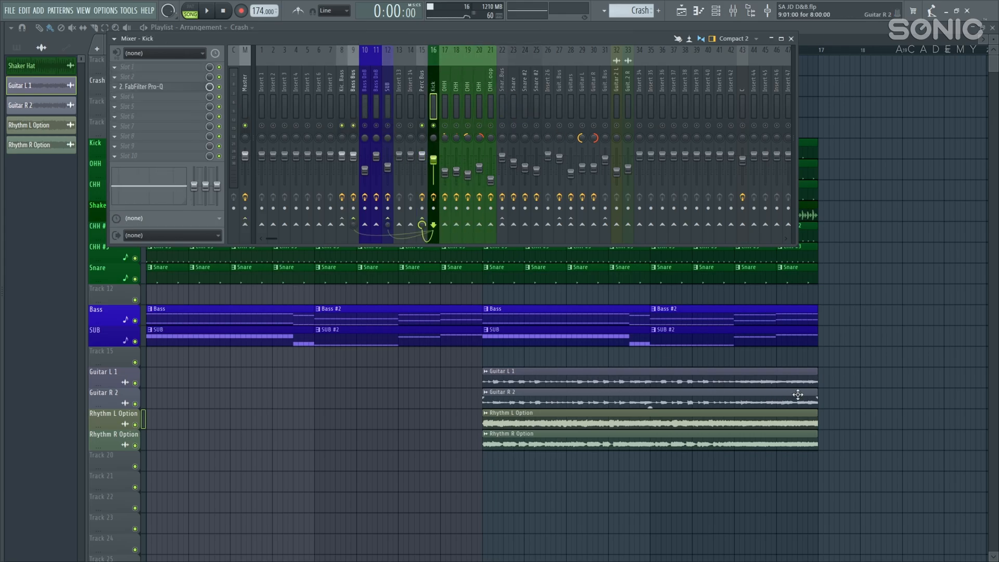
key("F9")
left_click(221, 149)
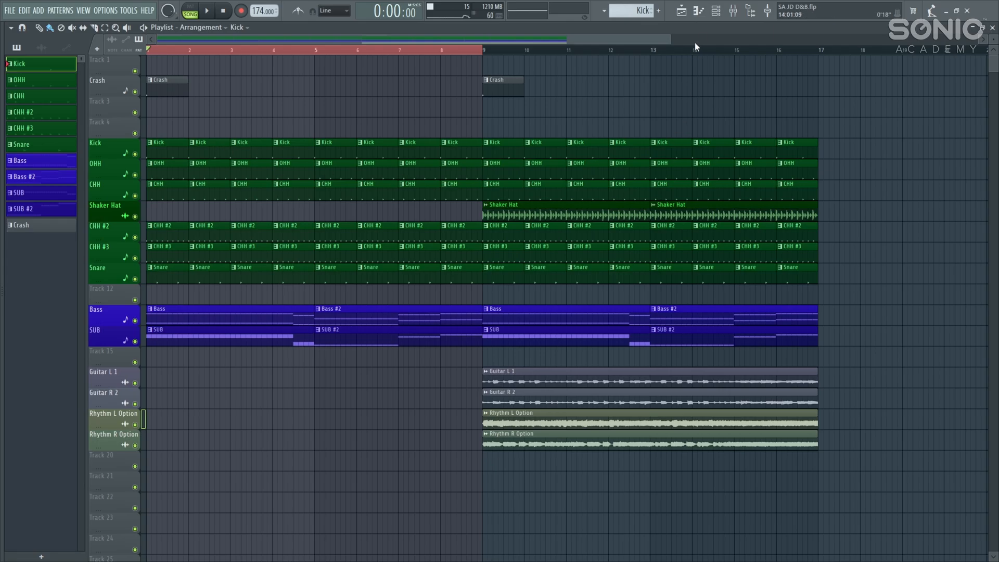
Step: Play the Kick pattern alone from the Channel rack, then undo two changes
left_click(717, 11)
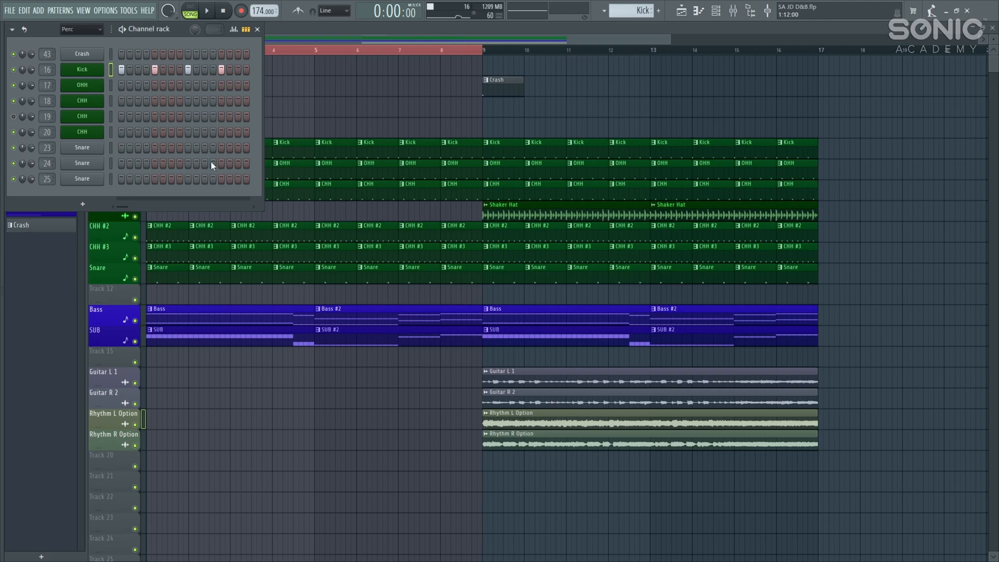
key("space")
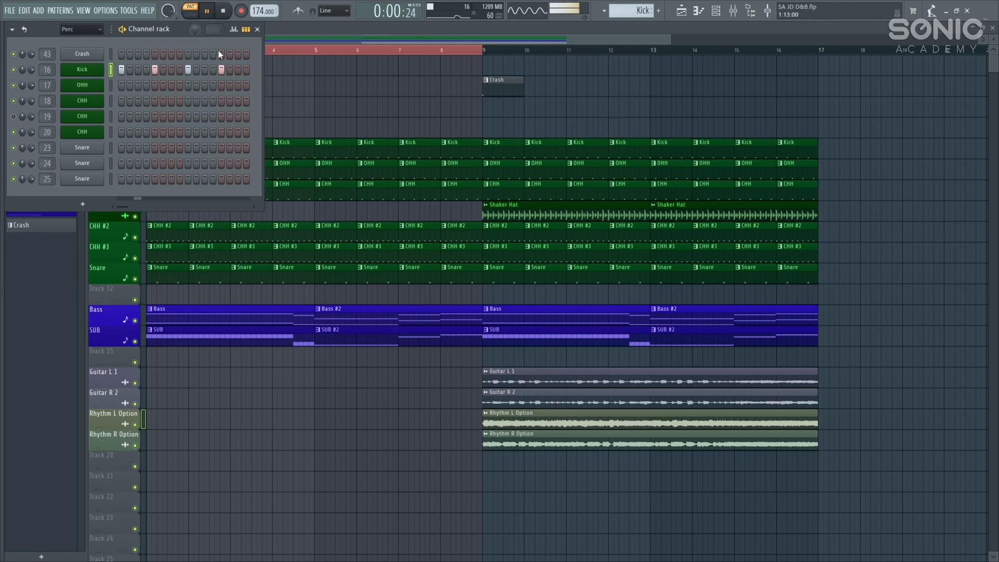
key("space")
key("ctrl+z")
key("ctrl+z")
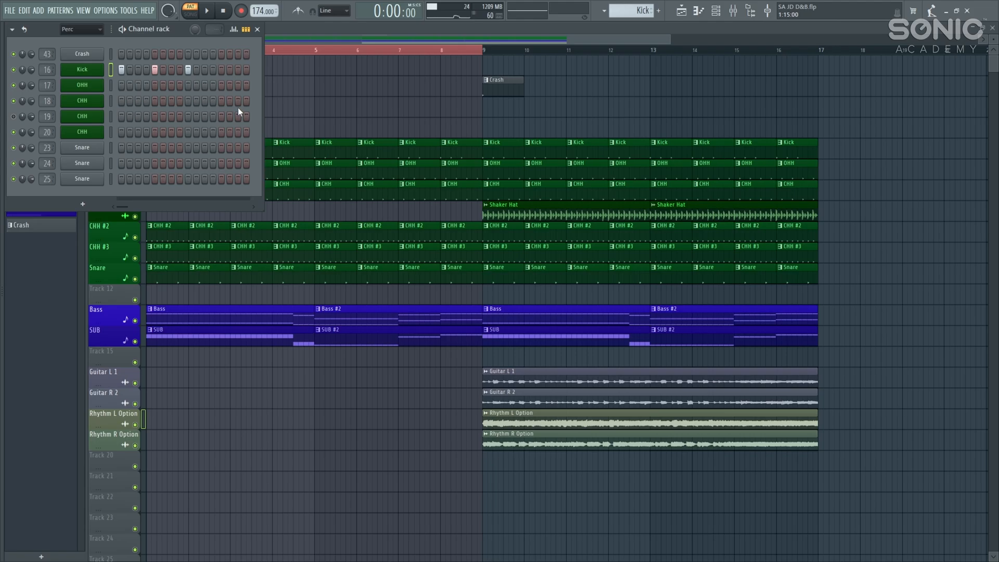
key("ctrl+z")
key("ctrl+z")
Step: Inspect the low cut and low boost in the Kick insert's FabFilter Pro-Q, then close it
left_click(734, 11)
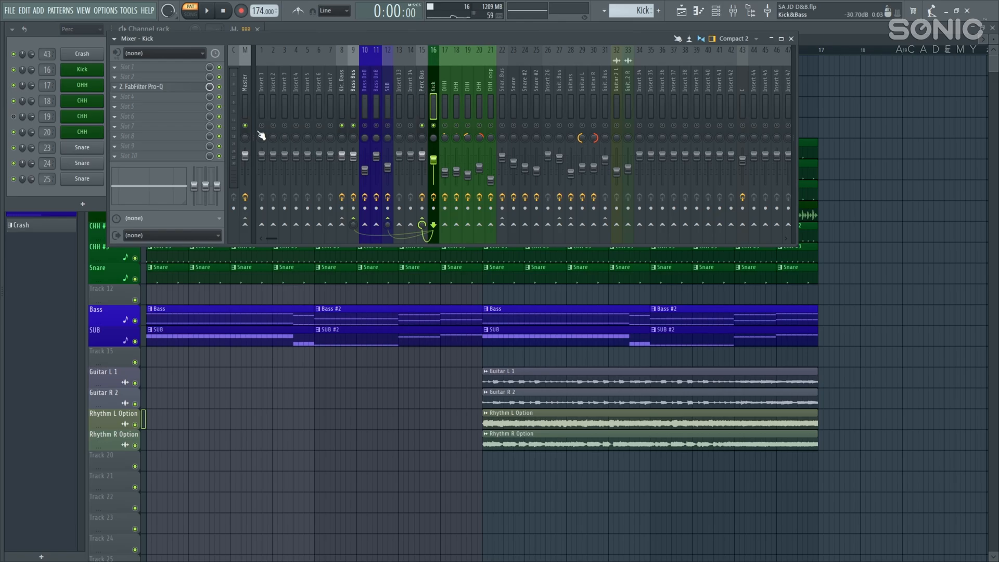
left_click(187, 90)
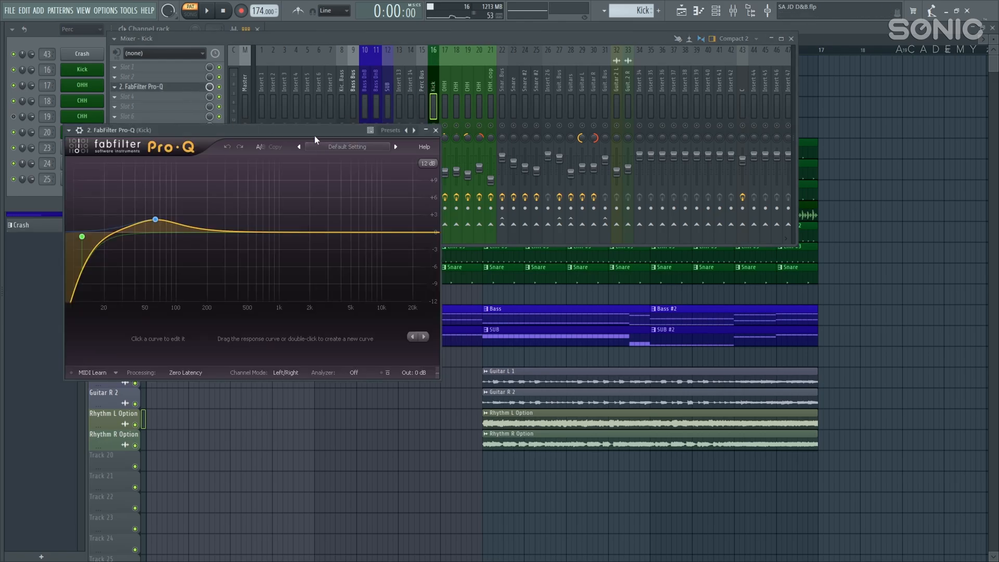
left_click_drag(314, 131, 383, 155)
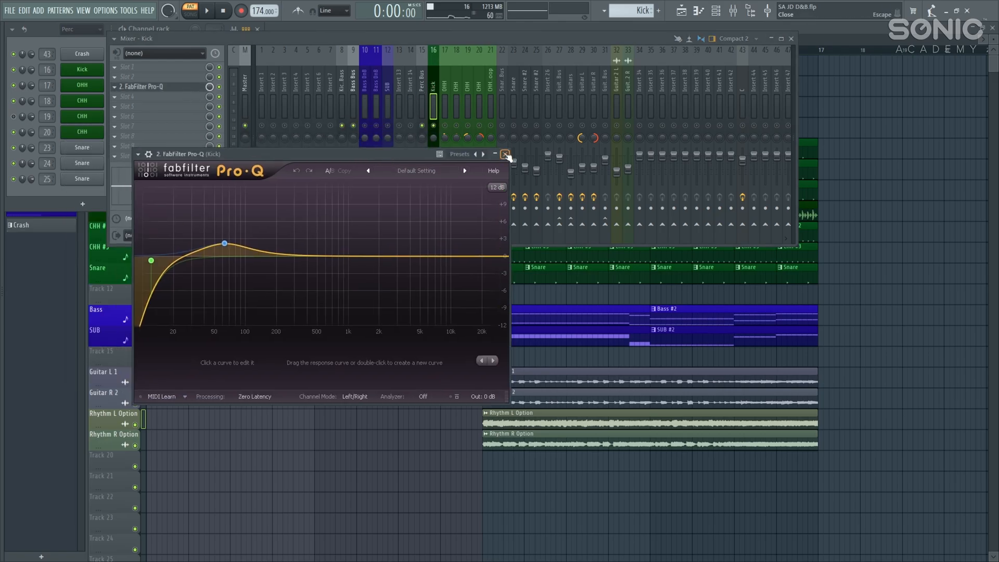
left_click(505, 154)
Step: Select the OHH insert, play the song in SONG mode twice, then close the mixer
left_click(443, 95)
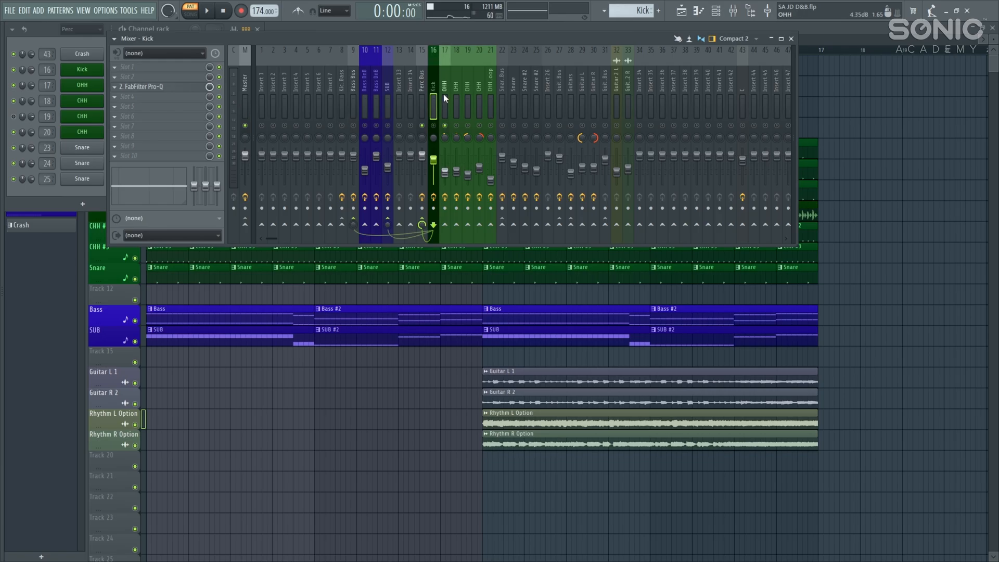
key("space")
right_click(898, 175)
key("l")
key("F9")
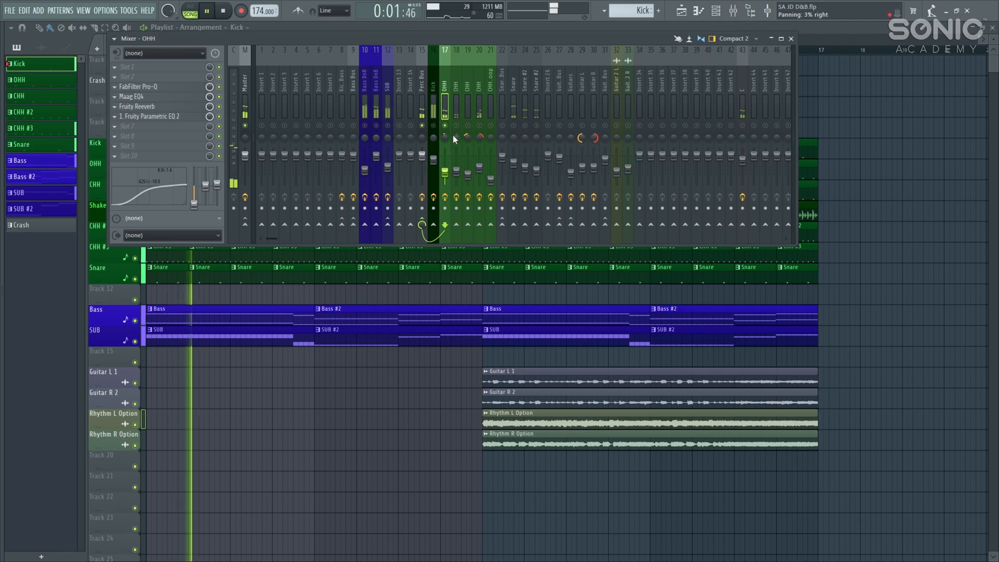
key("space")
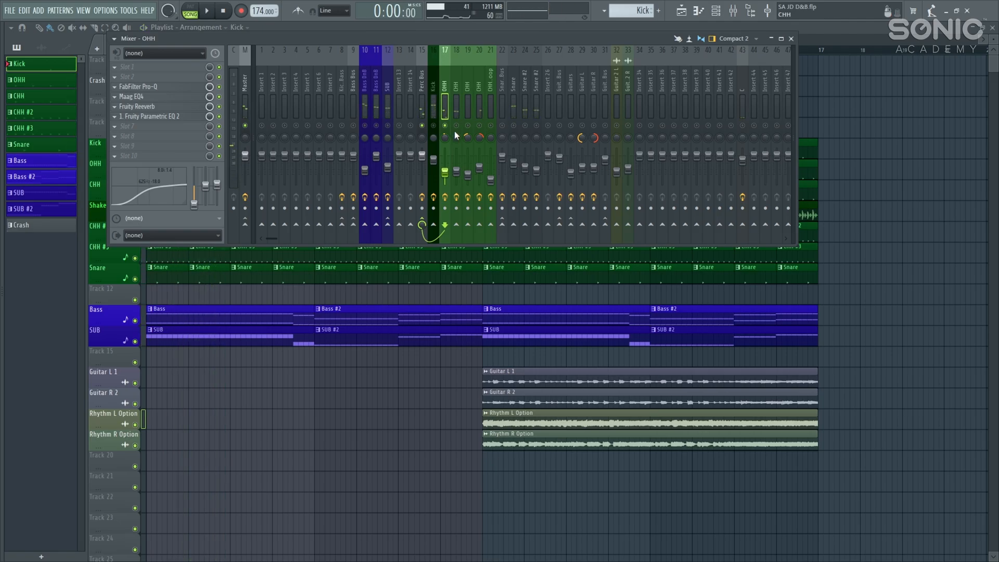
key("space")
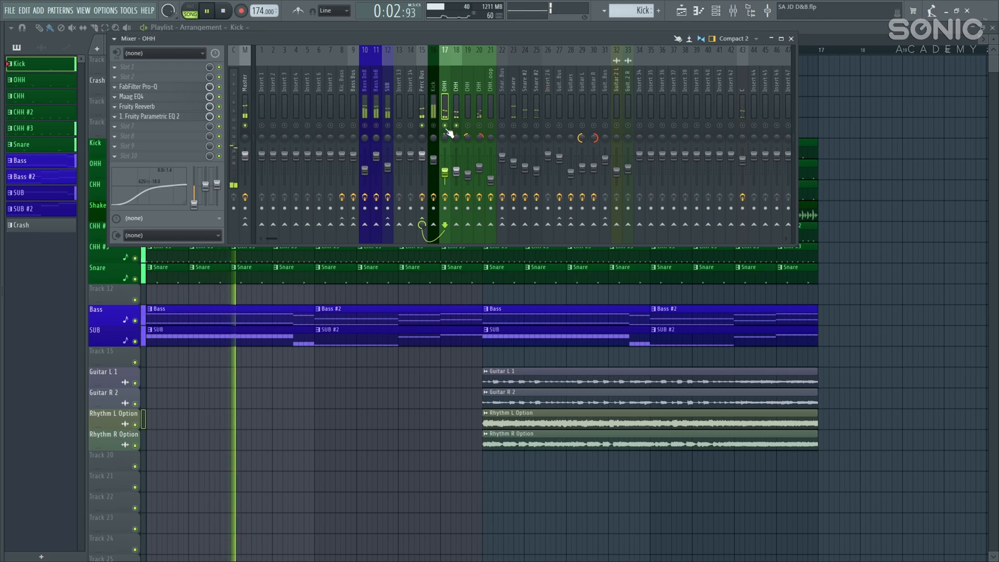
key("space")
key("F9")
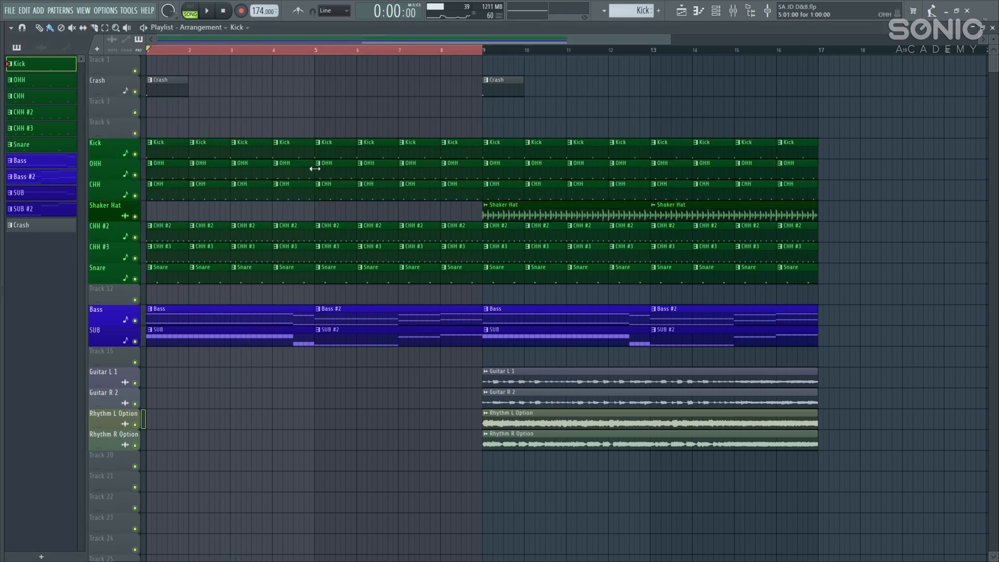
Step: Open the OHH pattern's notes, then look over the Channel rack
double_click(330, 170)
left_click(682, 11)
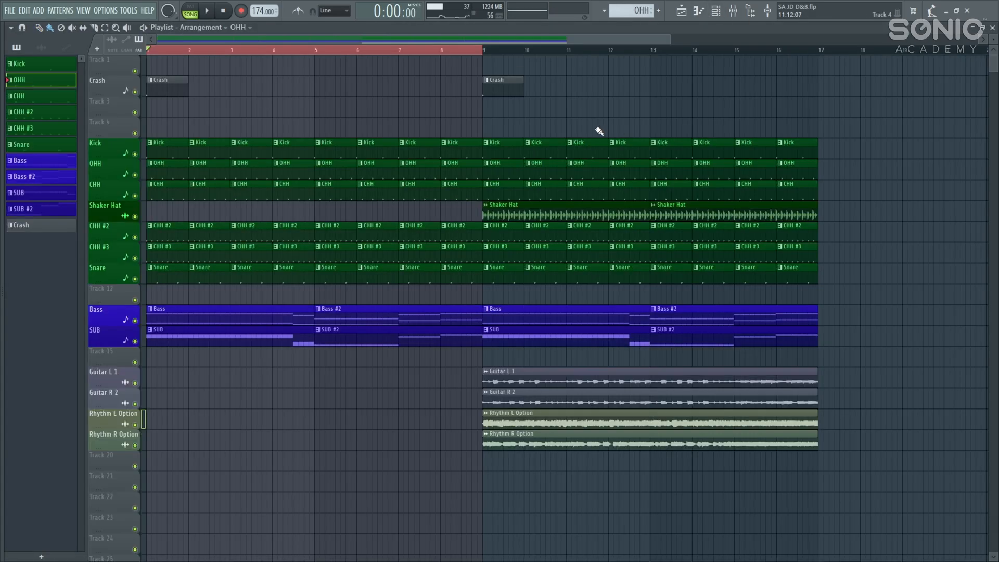
left_click(717, 11)
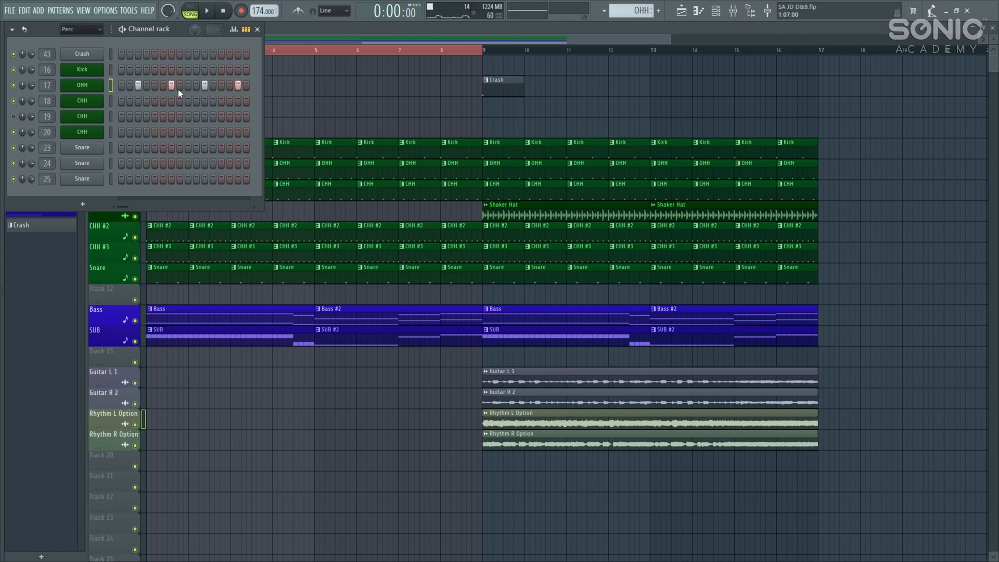
left_click(718, 11)
Step: Select the CHH insert in the mixer and play the song briefly
left_click(734, 11)
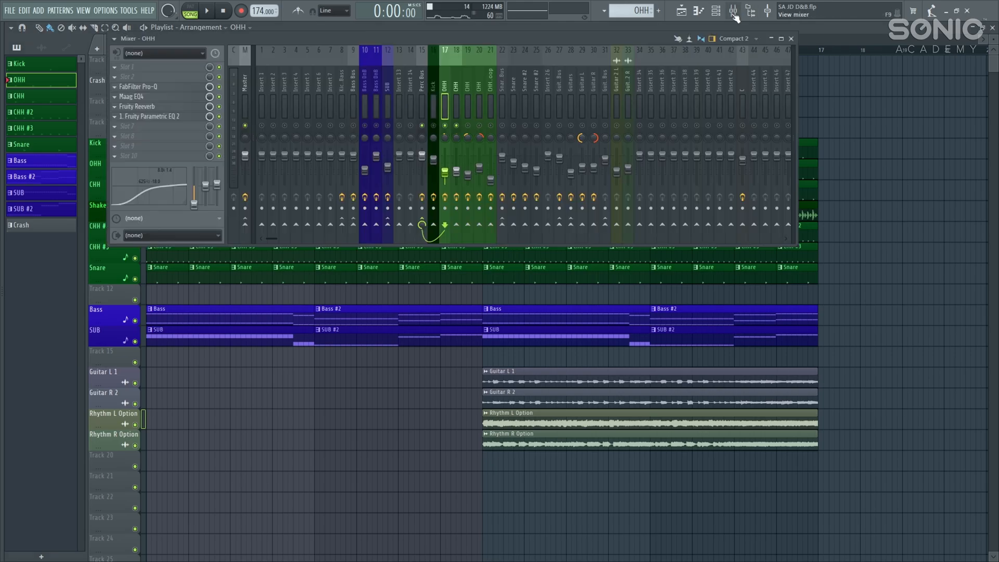
left_click(470, 79)
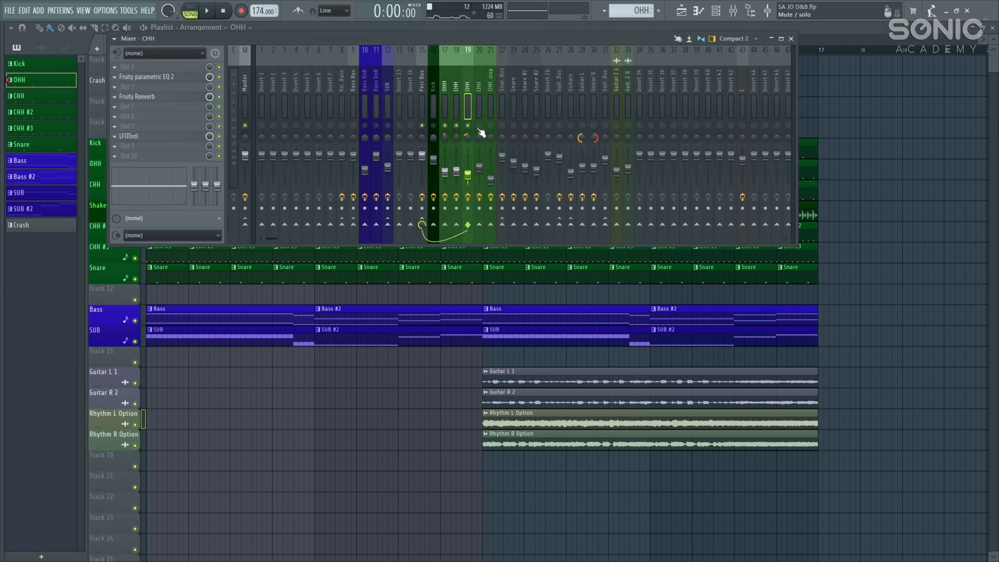
key("space")
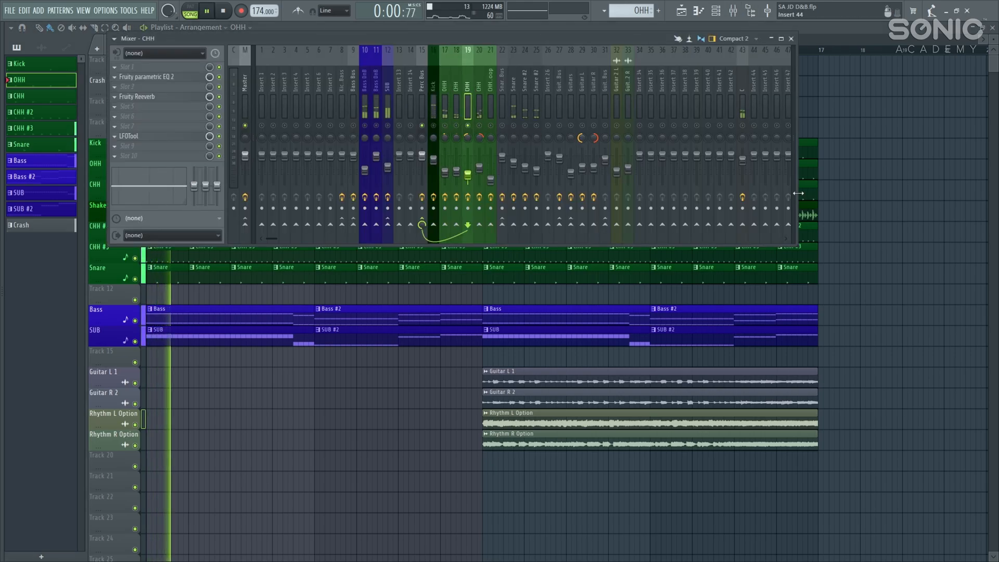
key("F9")
key("space")
Step: Set the song position to bar 9 and audition the hi-hats from there several times
left_click(490, 53)
key("space")
key("F9")
key("space")
key("F9")
key("space")
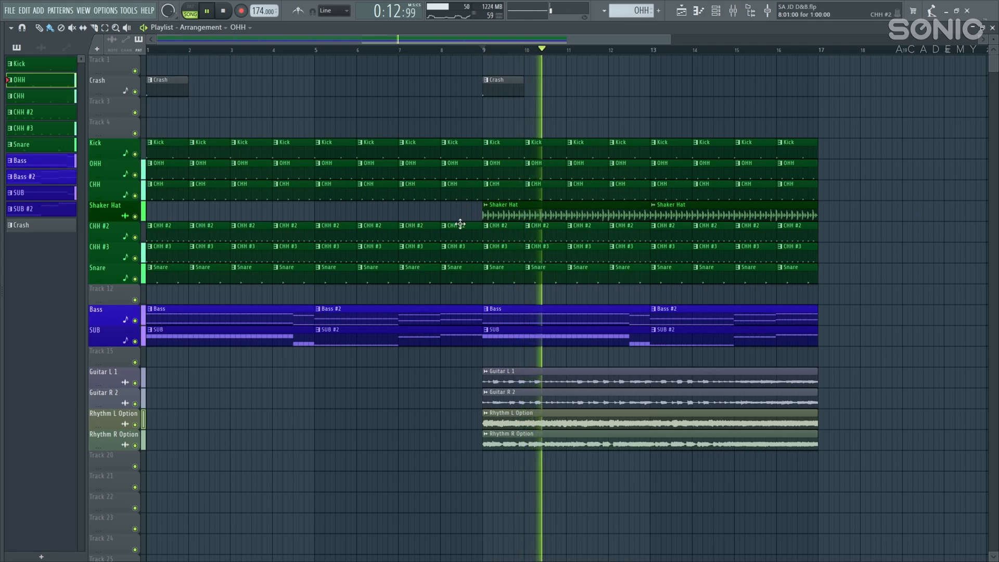
key("space")
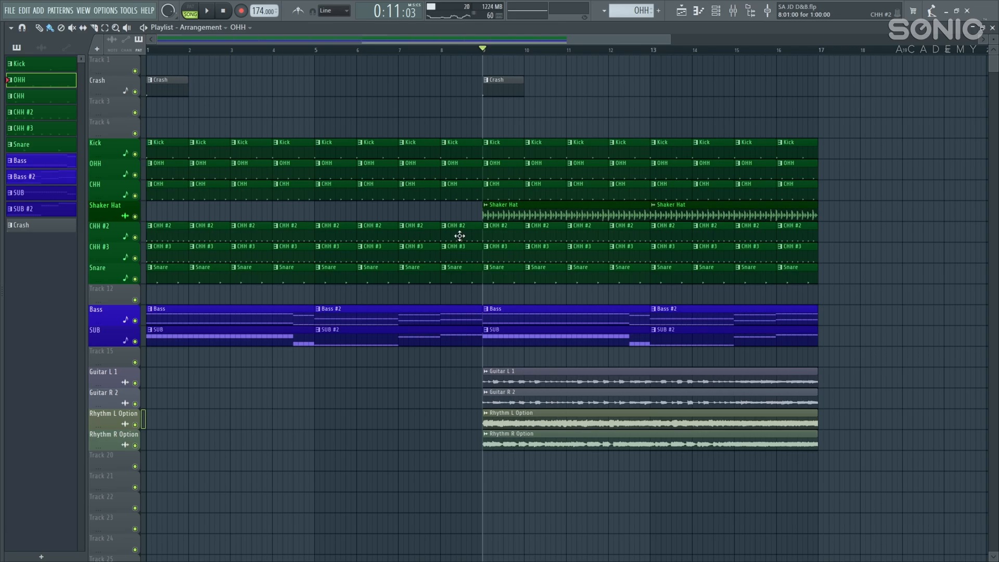
key("space")
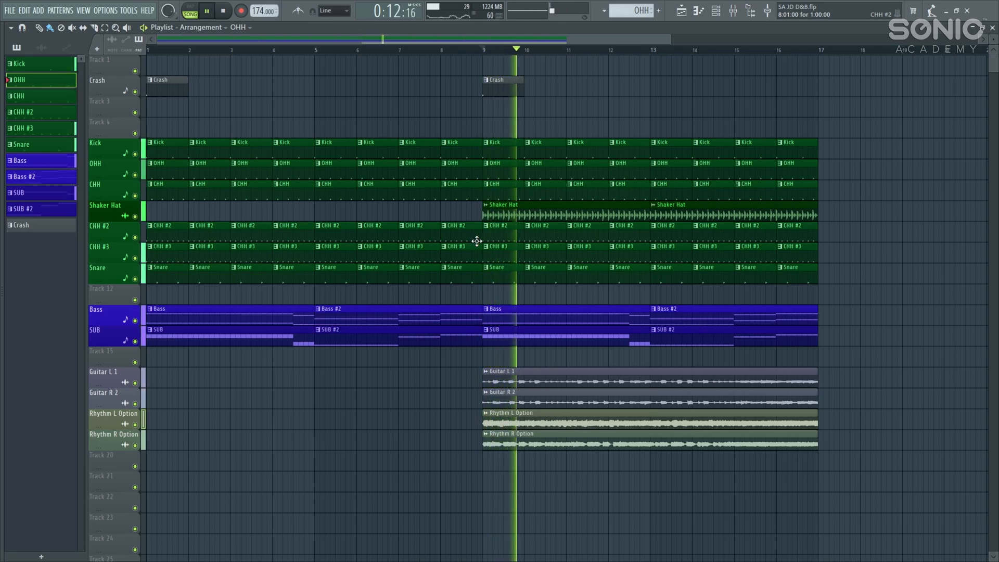
key("space")
Step: Make CHH #3 the current pattern, turn the OHH mixer channel back on, and play the song
left_click(508, 232)
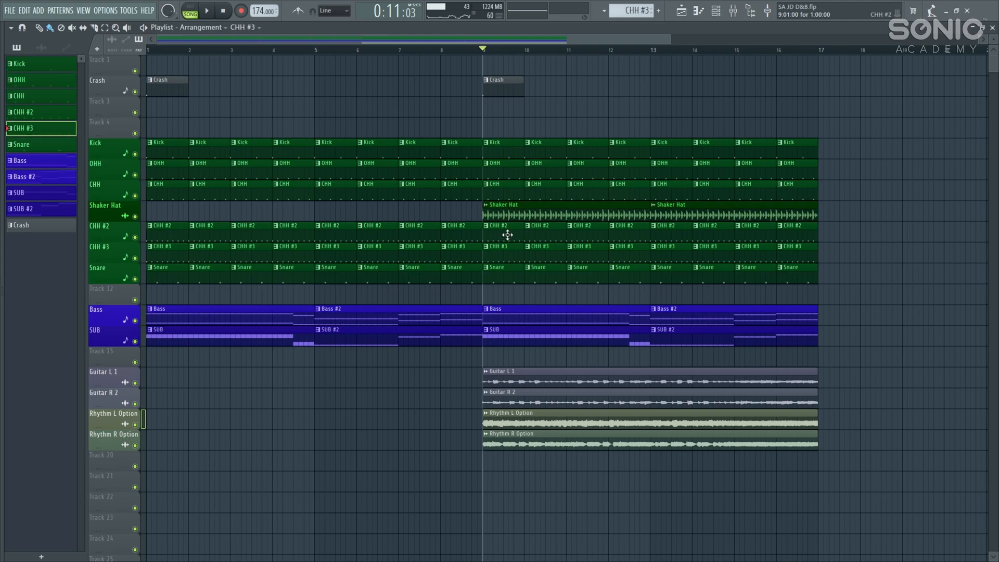
left_click(716, 11)
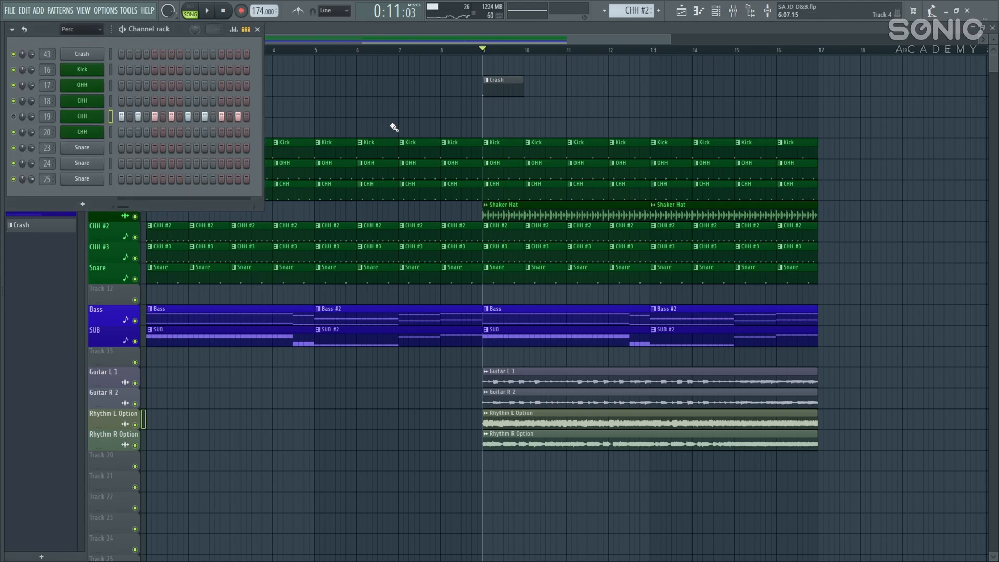
left_click(733, 11)
left_click(446, 126)
key("space")
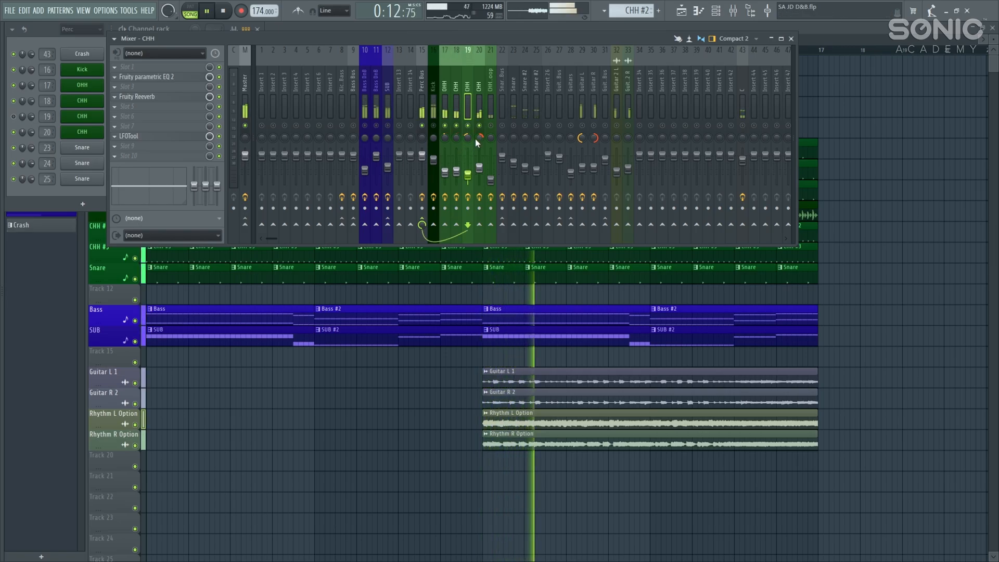
key("space")
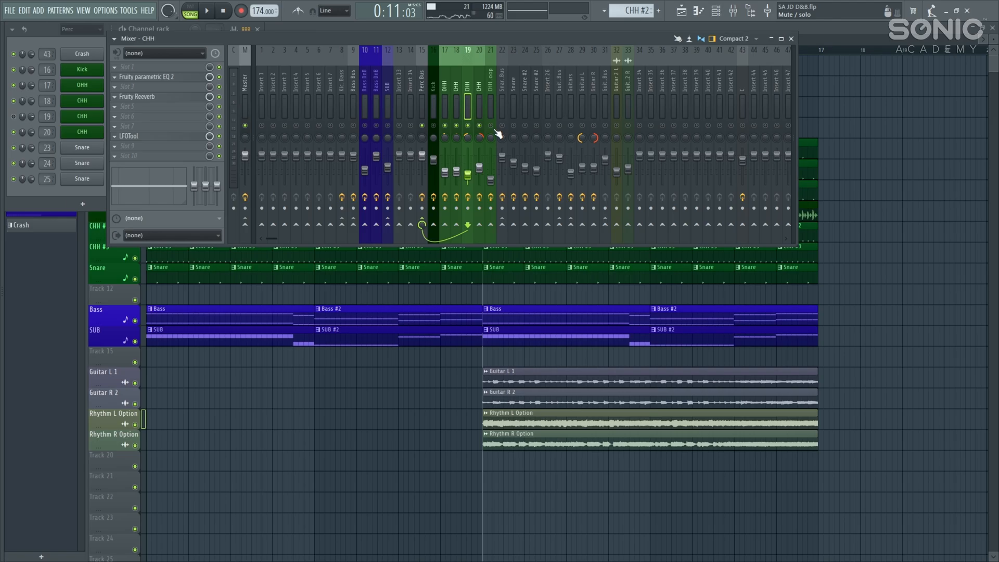
Step: Solo the CHH Loop insert during playback and bring the Playlist to the front
left_click(495, 134)
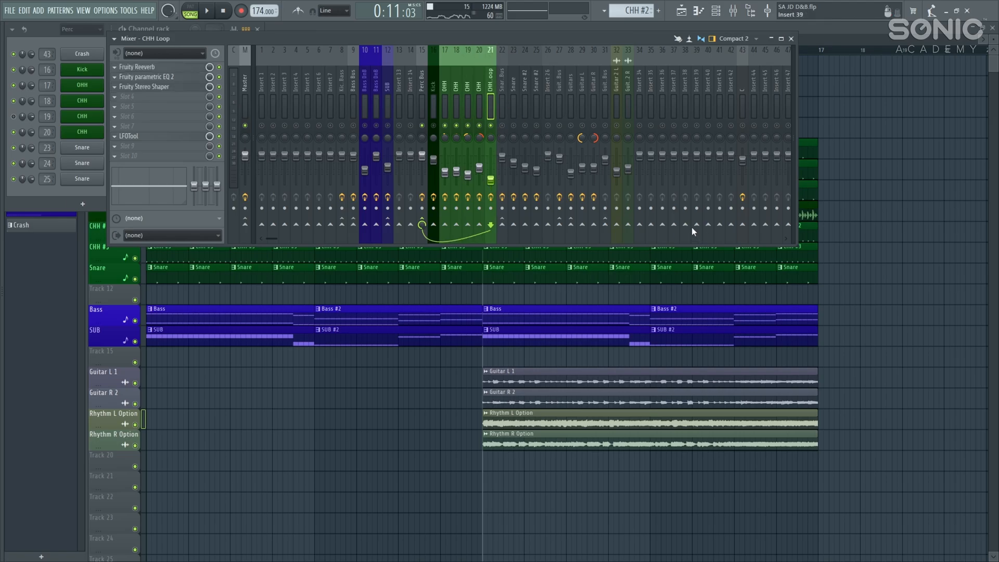
key("space")
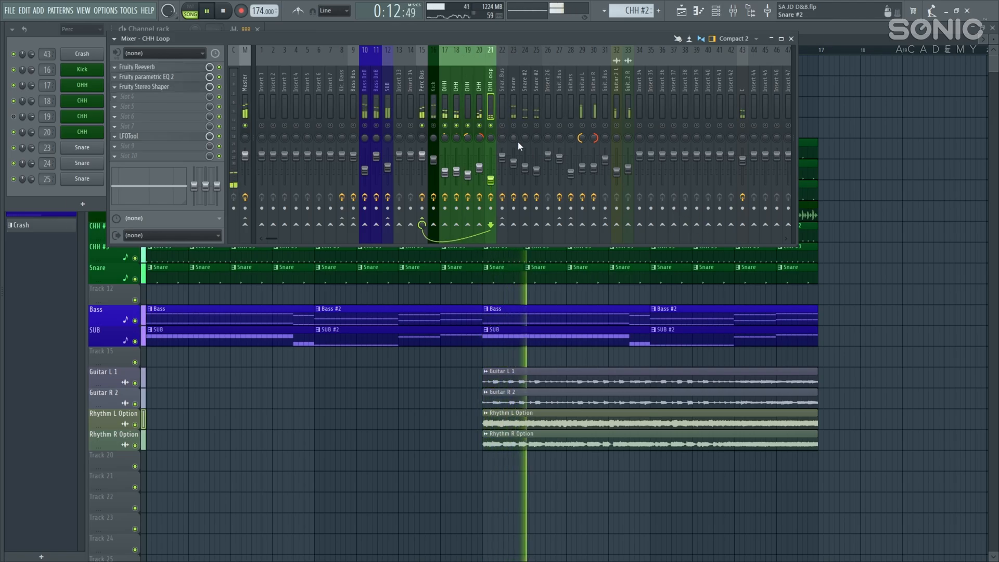
right_click(493, 126)
left_click(915, 199)
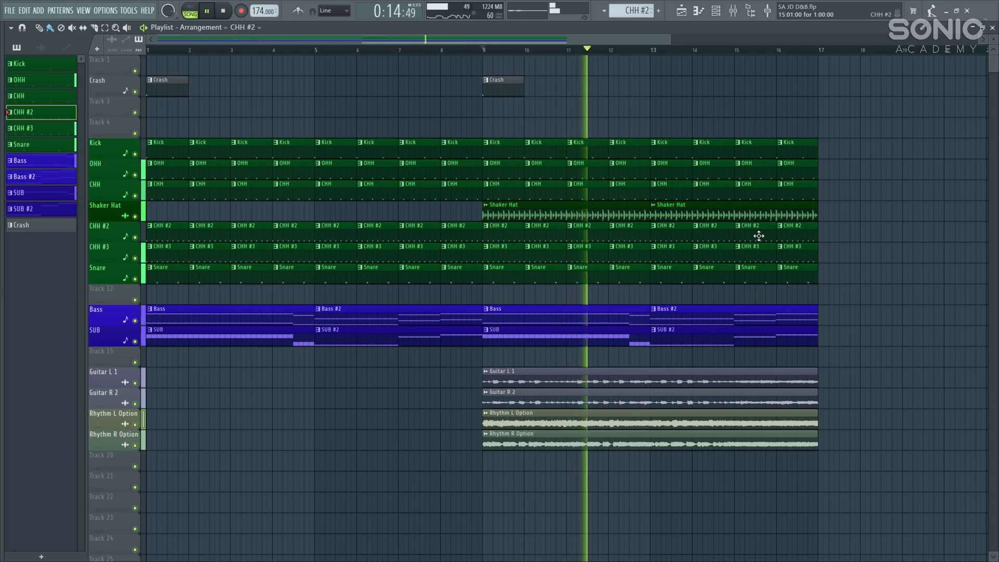
key("space")
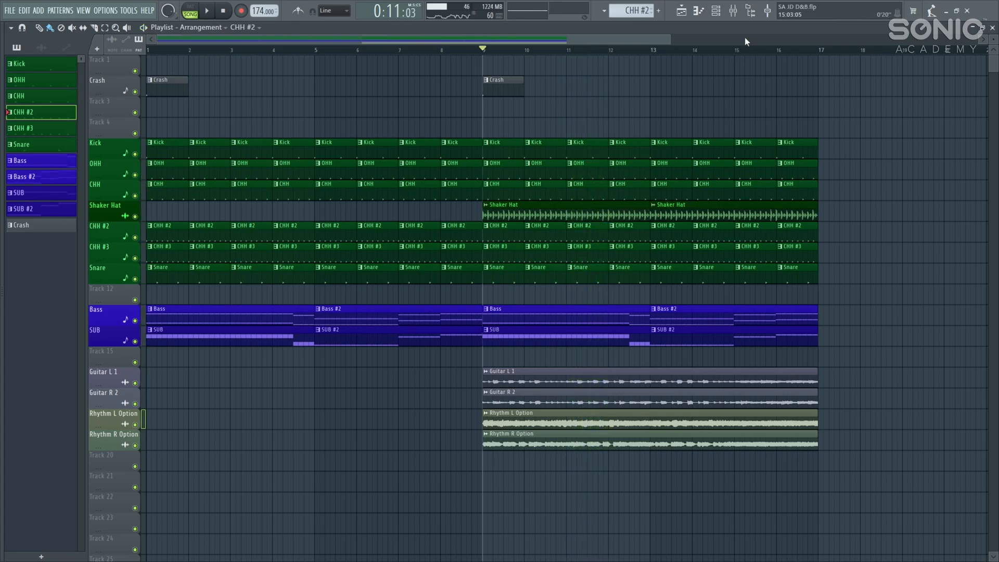
Step: Reopen the mixer, select the Snare Bus and then Snare inserts, and play the snare
left_click(733, 10)
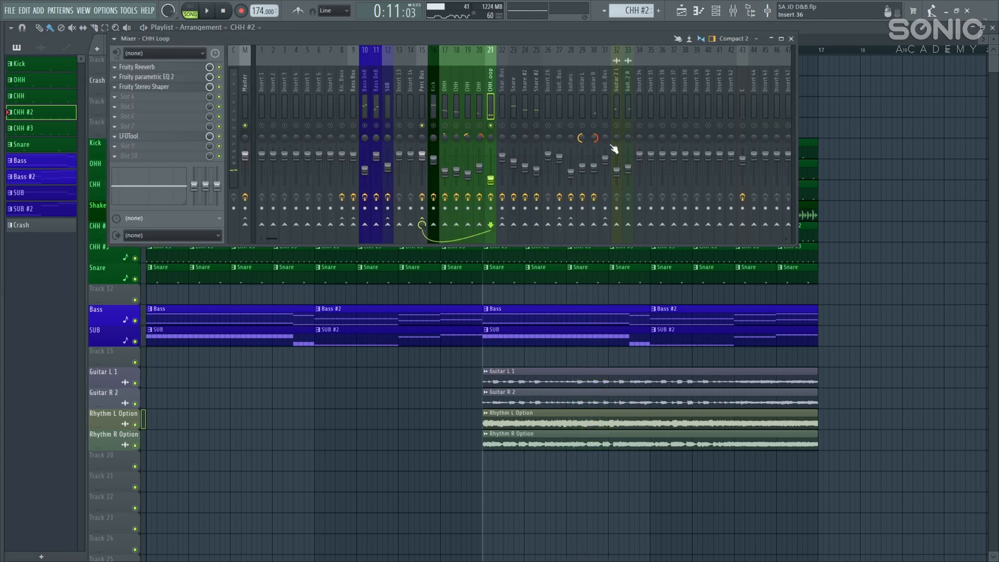
left_click(501, 86)
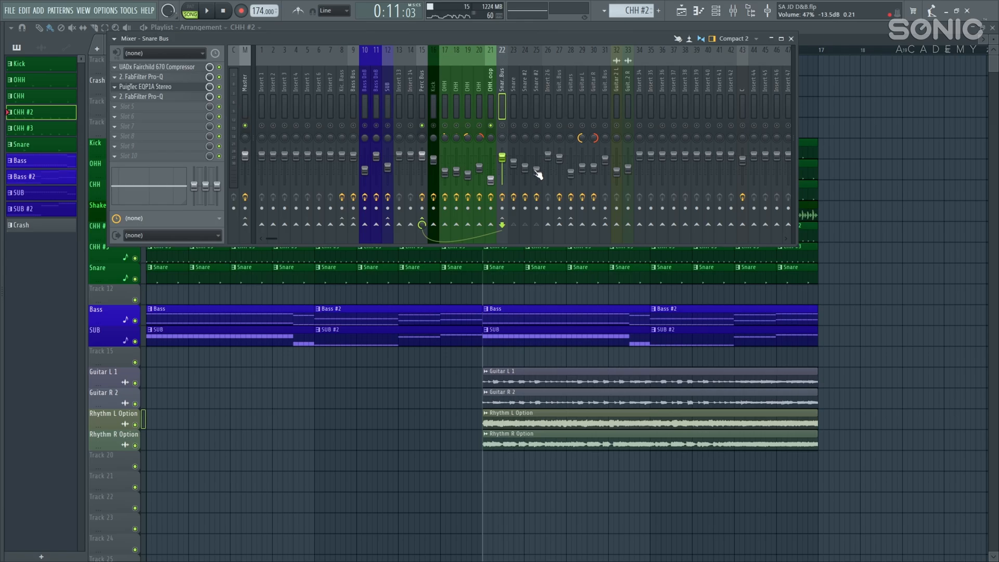
left_click(514, 82)
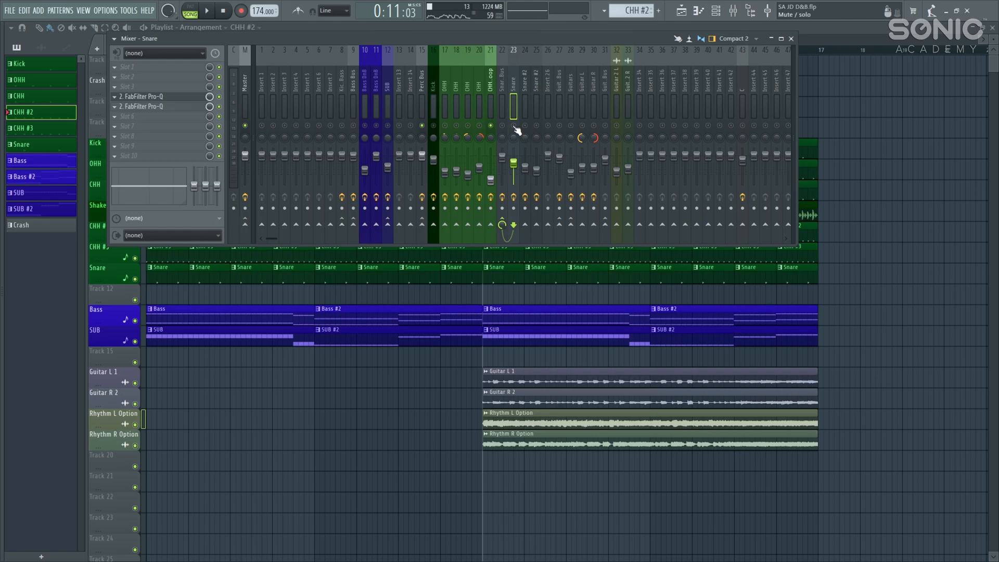
key("space")
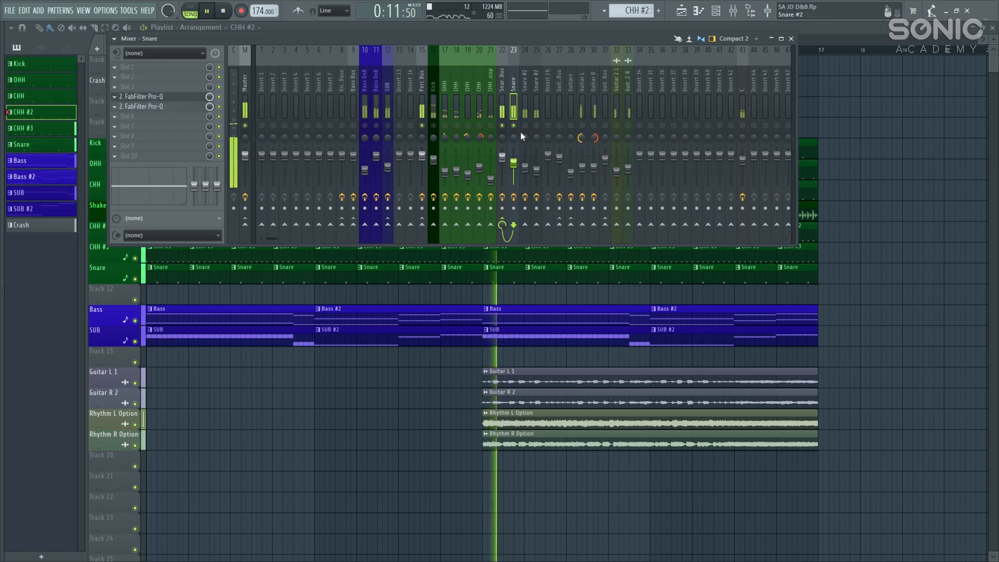
key("space")
Step: Switch the Snare #2 channel back on and audition it twice
left_click(525, 127)
key("space")
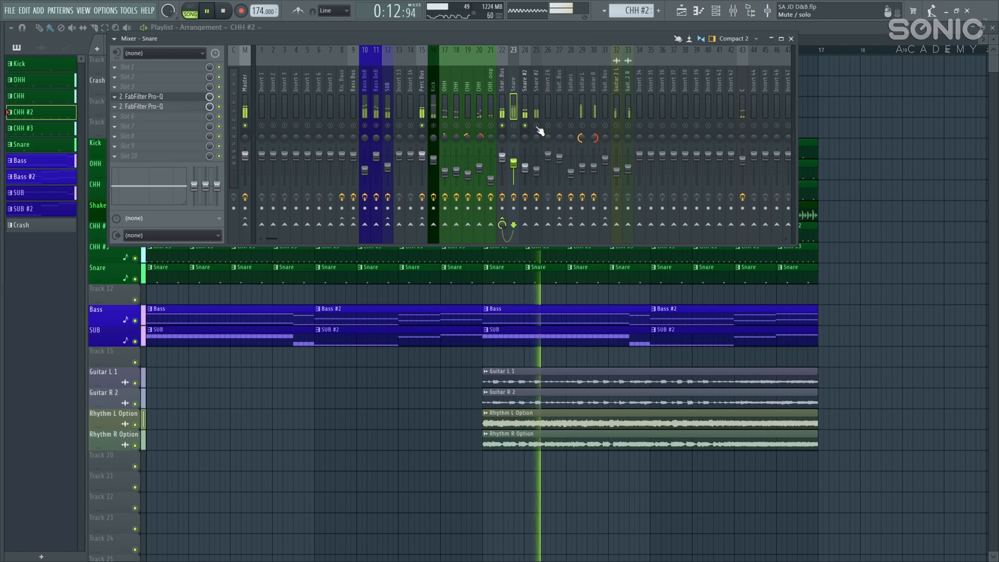
key("space")
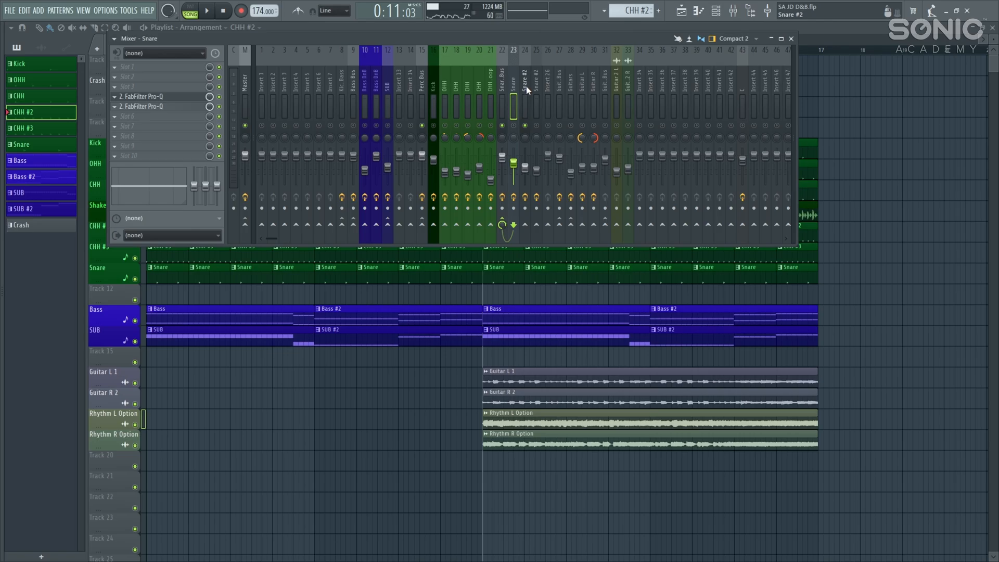
key("space")
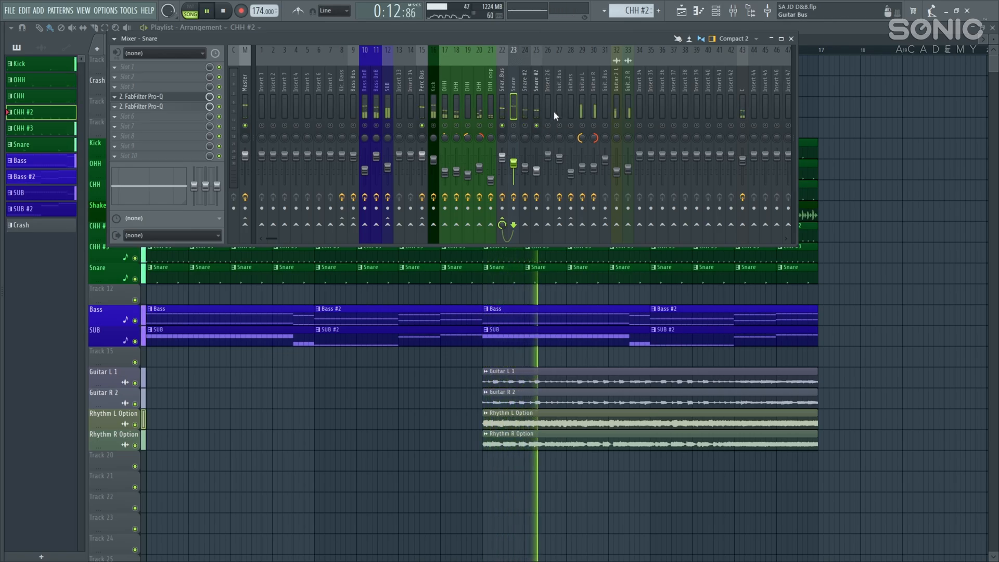
key("space")
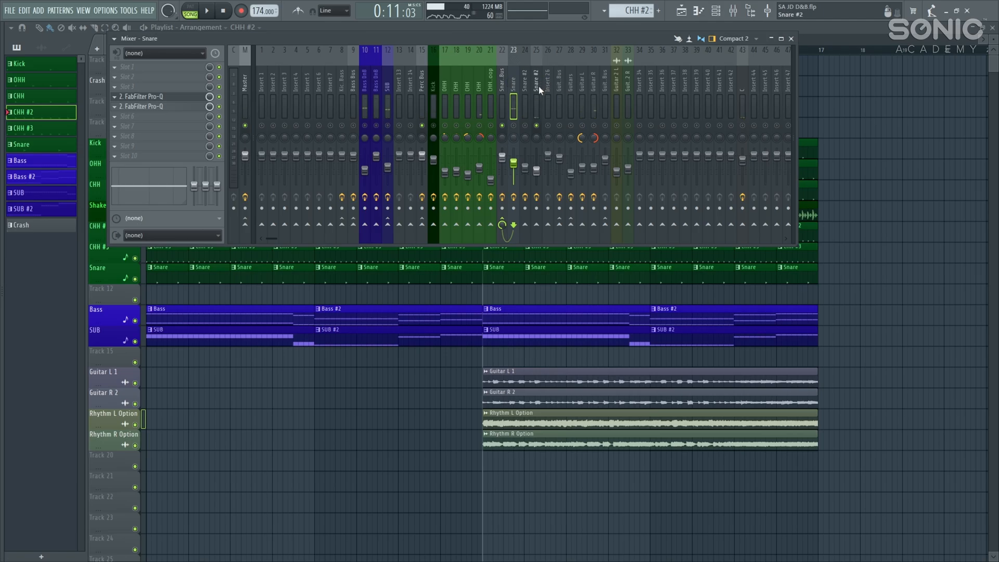
Step: Switch the Snare channel back on and play it back
left_click(515, 126)
key("space")
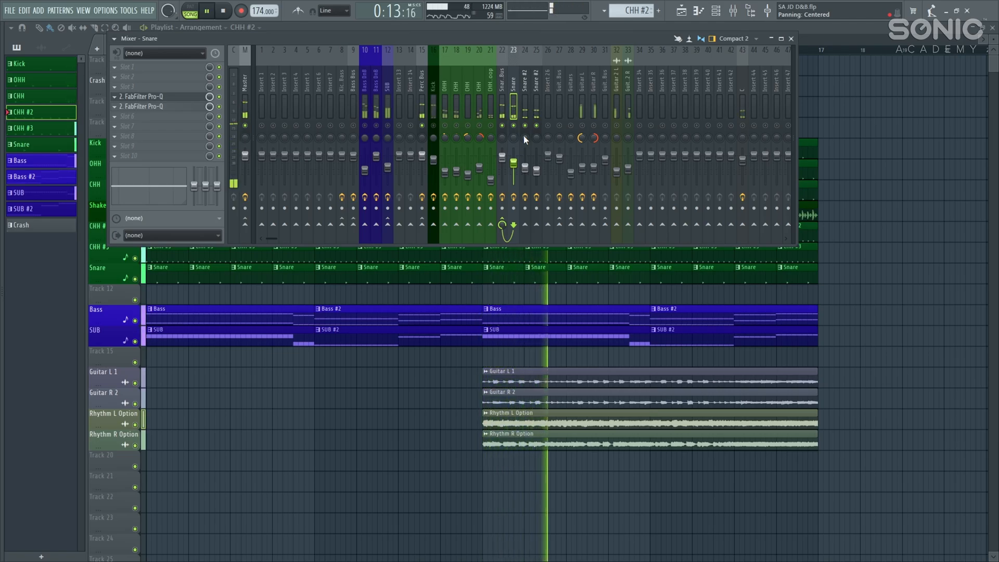
key("space")
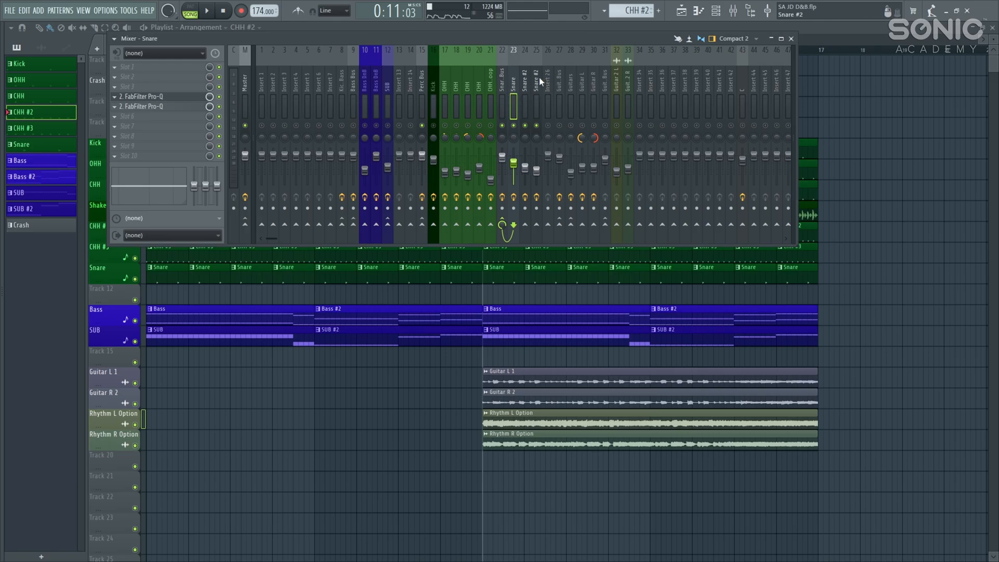
Step: Select the Snare Bus insert and open its UADx Fairchild 670 Compressor window
left_click(502, 85)
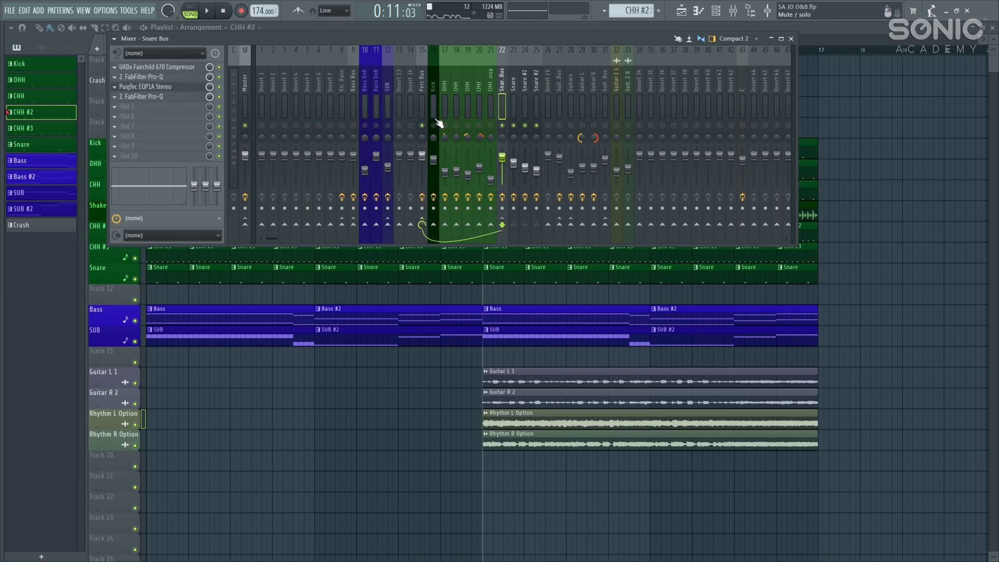
left_click(515, 90)
left_click_drag(518, 85, 534, 87)
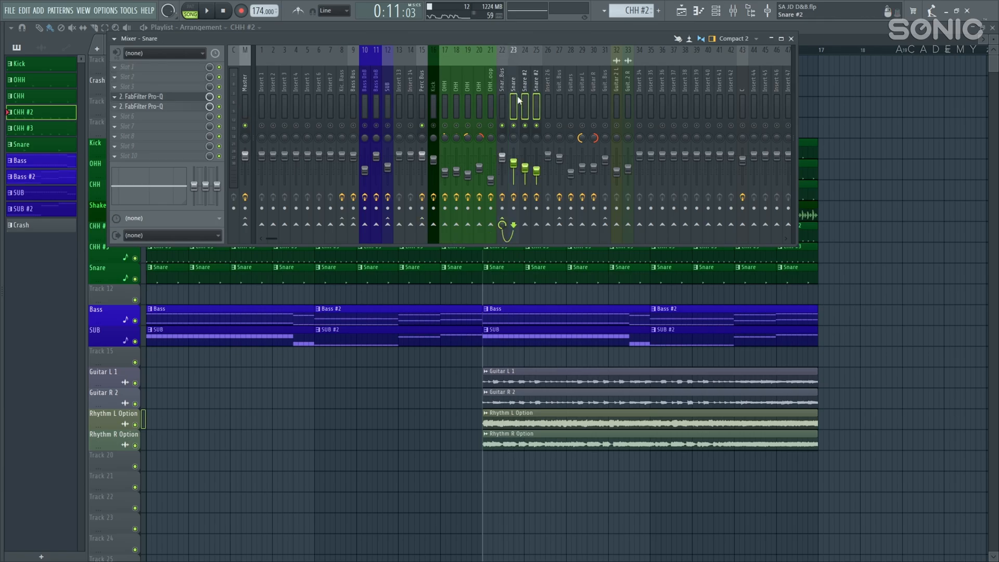
left_click(504, 77)
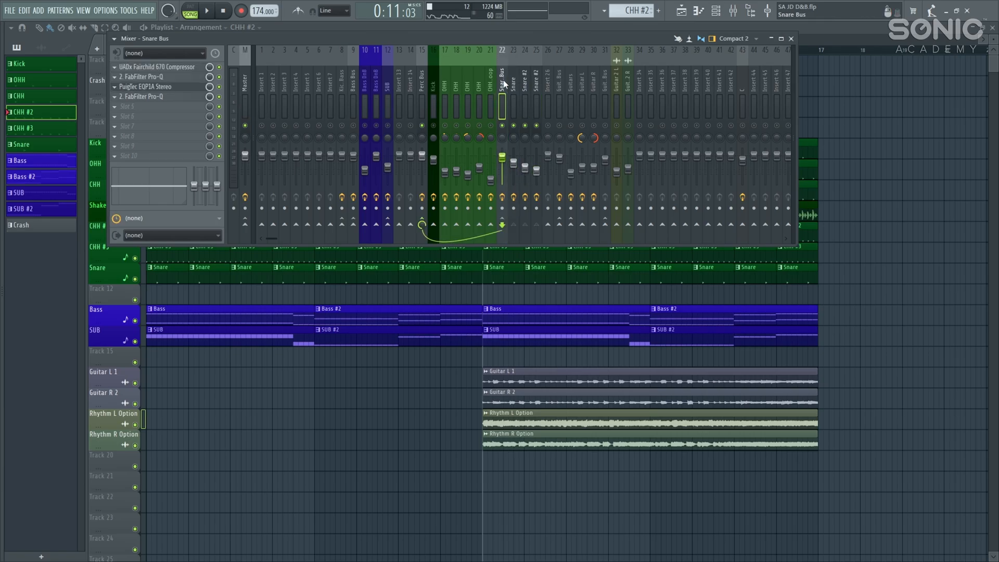
left_click(175, 73)
left_click_drag(396, 102, 470, 102)
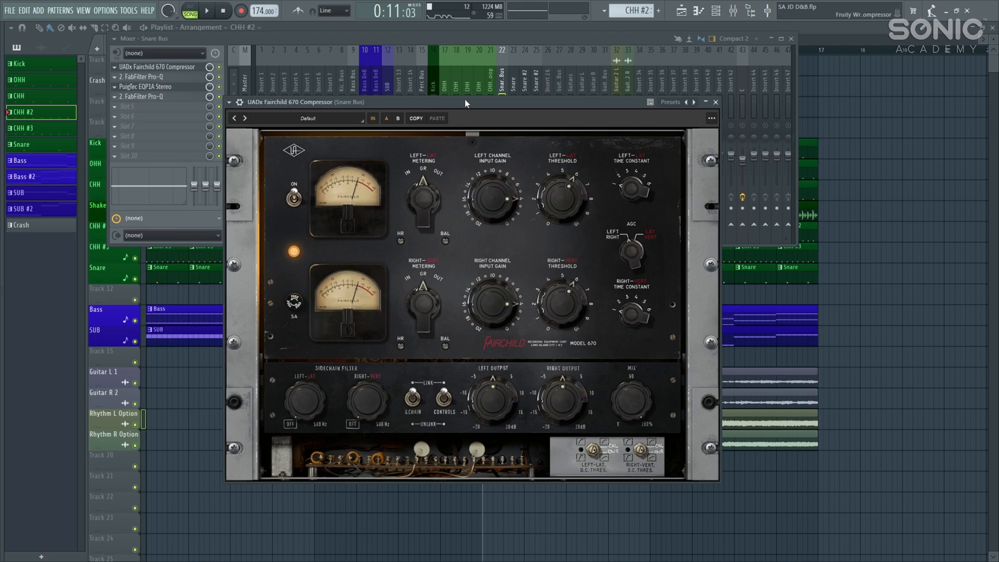
Step: Switch on the Fairchild compressor in Snare Bus slot 1 while the snare plays
left_click_drag(466, 102, 453, 180)
key("space")
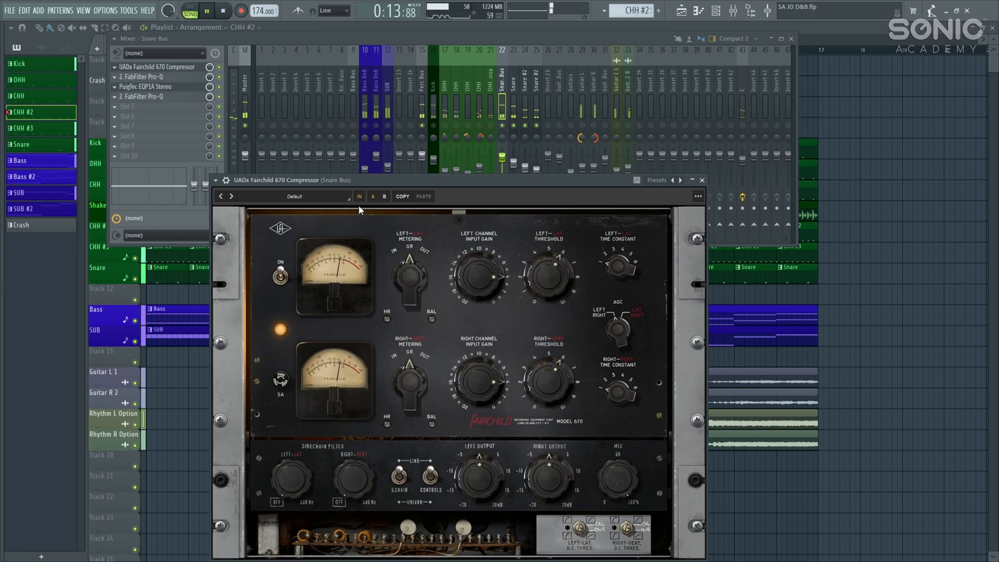
key("space")
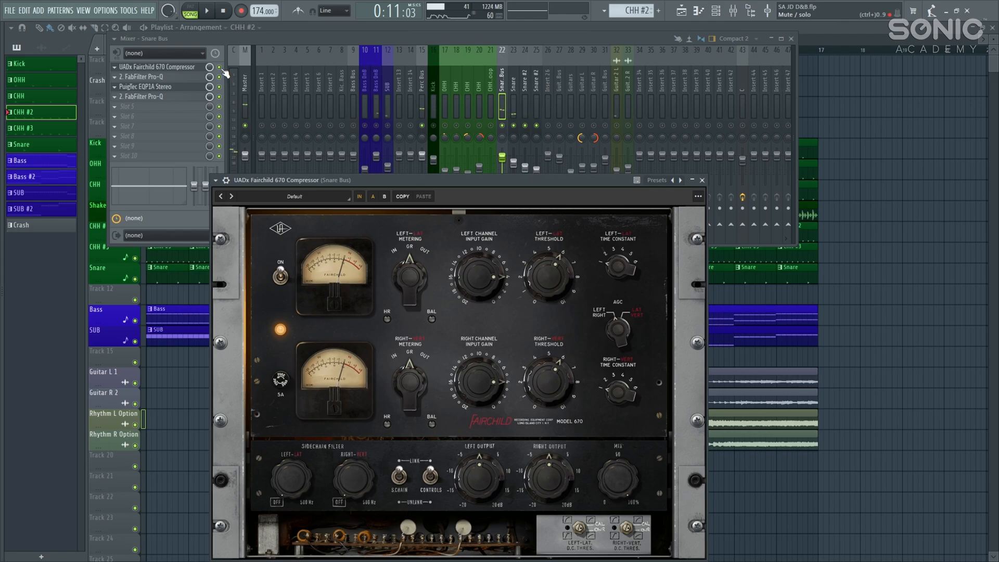
key("space")
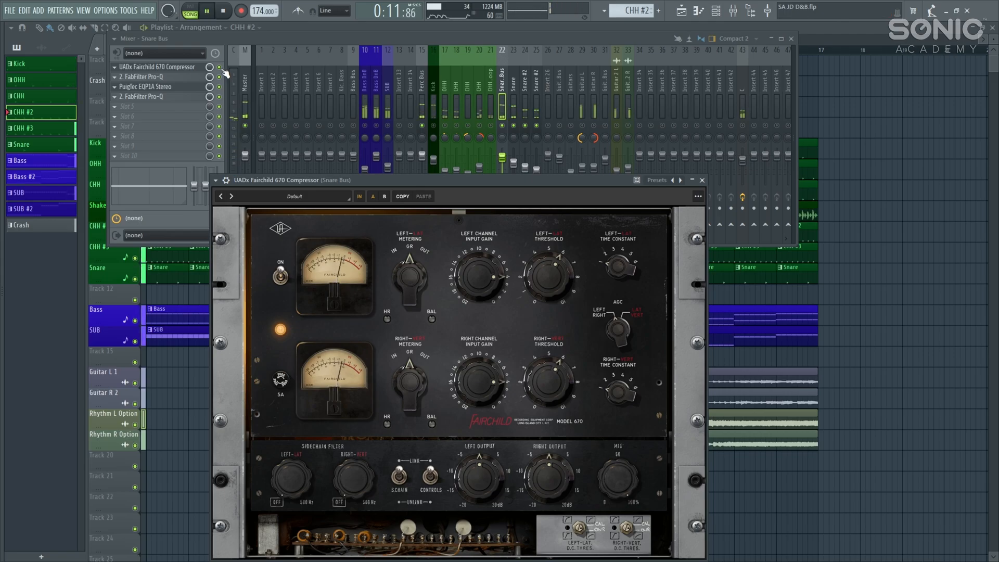
left_click(224, 72)
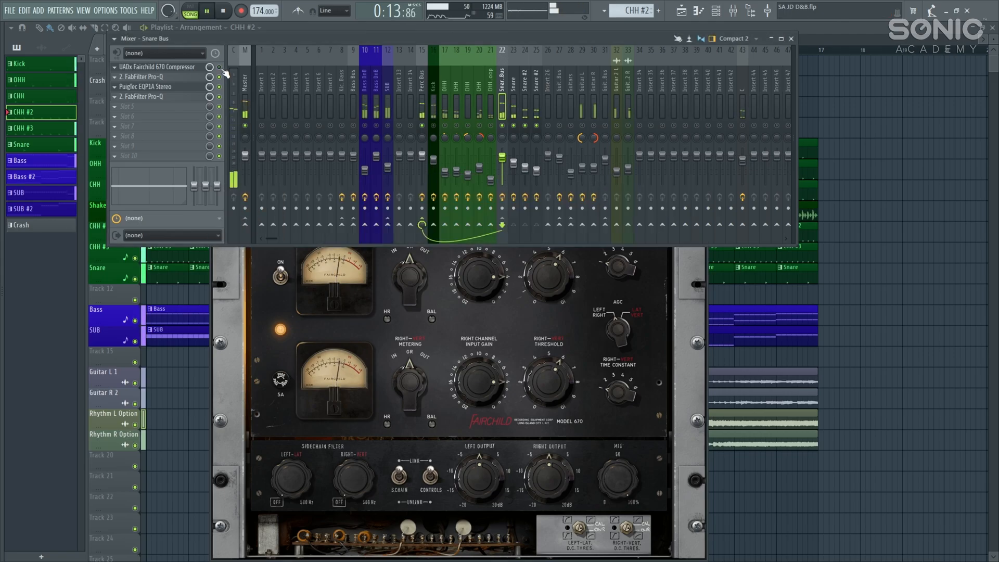
left_click(219, 67)
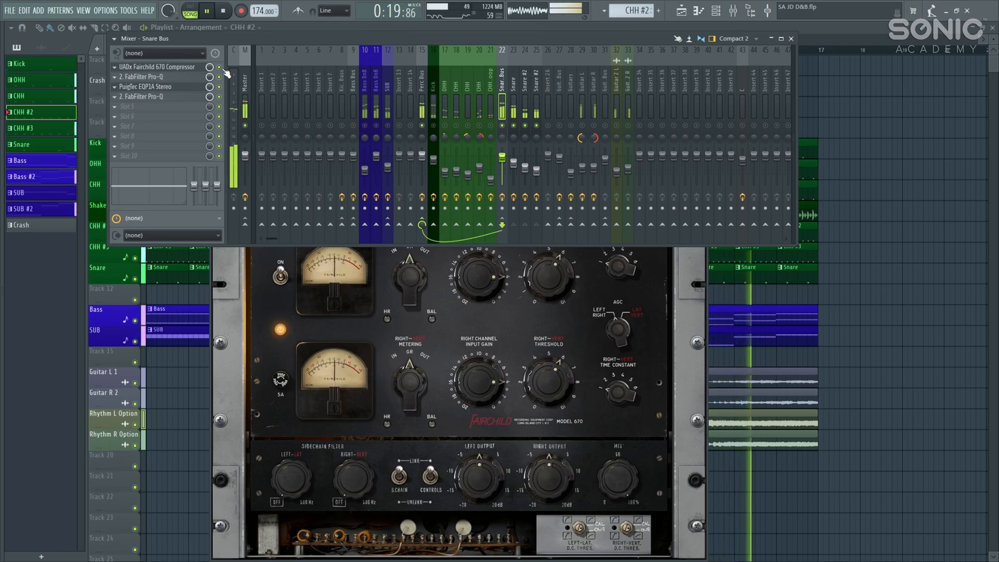
key("space")
Step: Close the Fairchild 670 window and bring up the Snare Bus Pro-Q equaliser
left_click(179, 68)
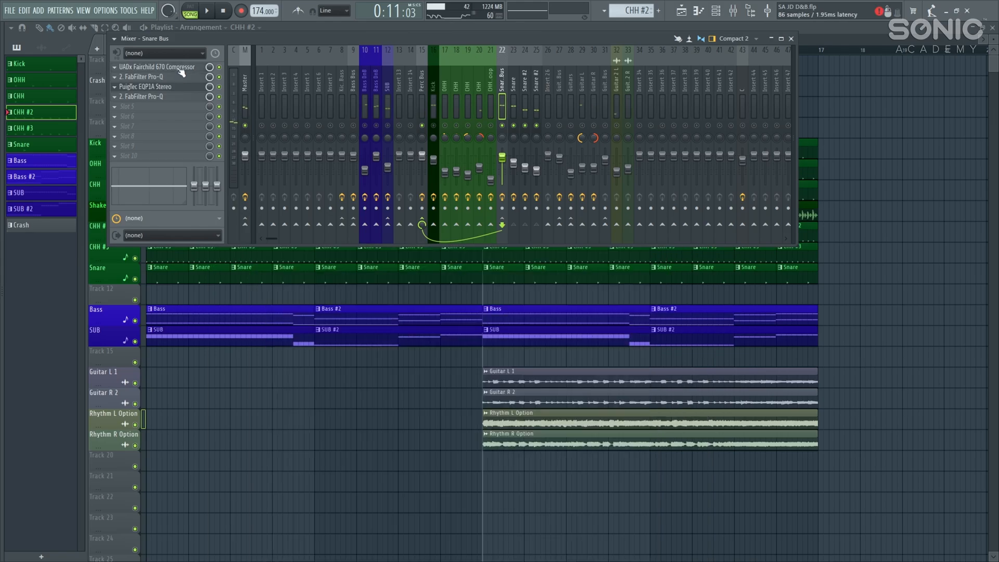
left_click(179, 67)
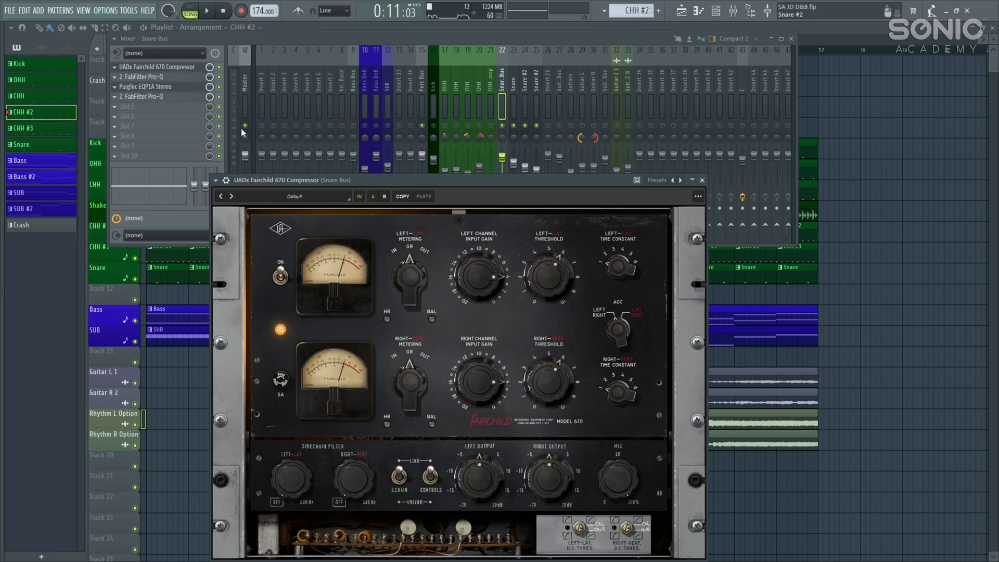
left_click(702, 180)
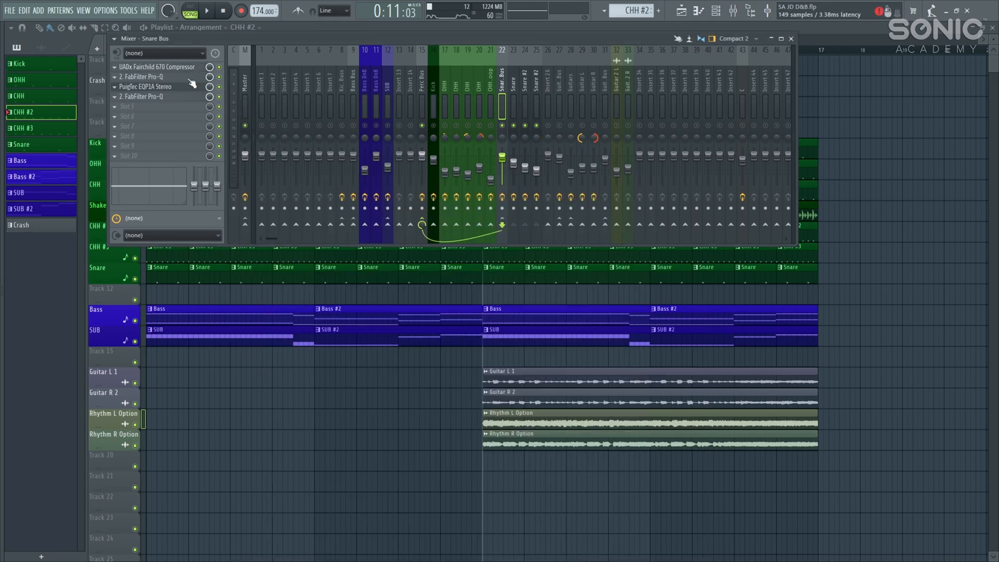
left_click(151, 76)
Step: Disable and re-enable the 196 Hz Pro-Q boost band during playback
left_click_drag(398, 204, 479, 257)
mouse_move(447, 318)
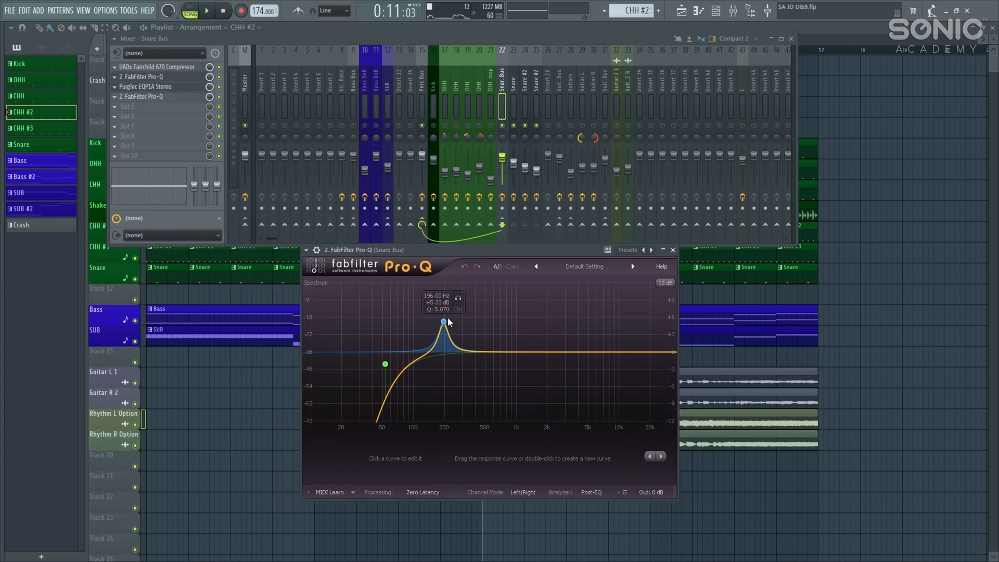
key("space")
right_click(448, 321)
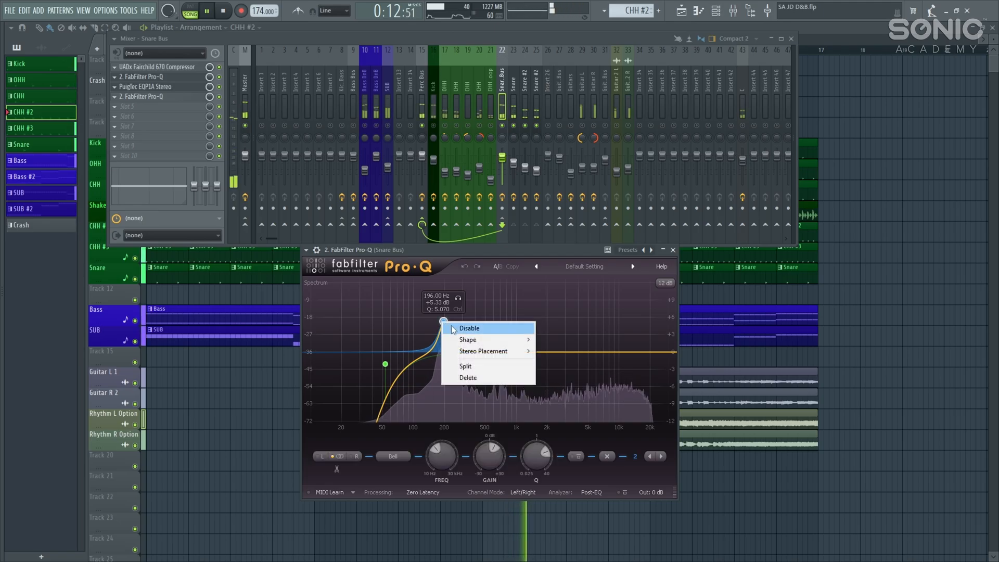
left_click(451, 328)
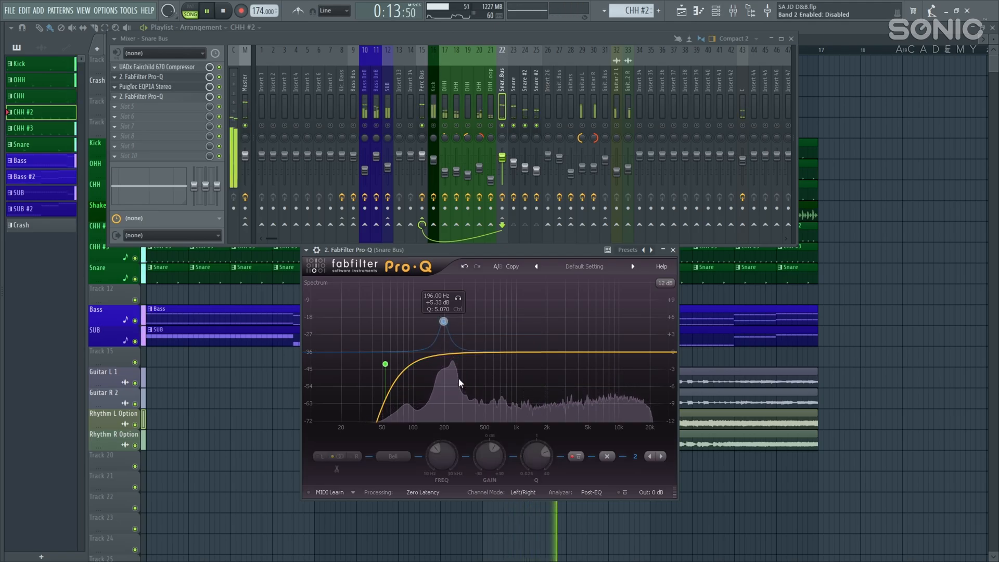
right_click(448, 325)
left_click(453, 329)
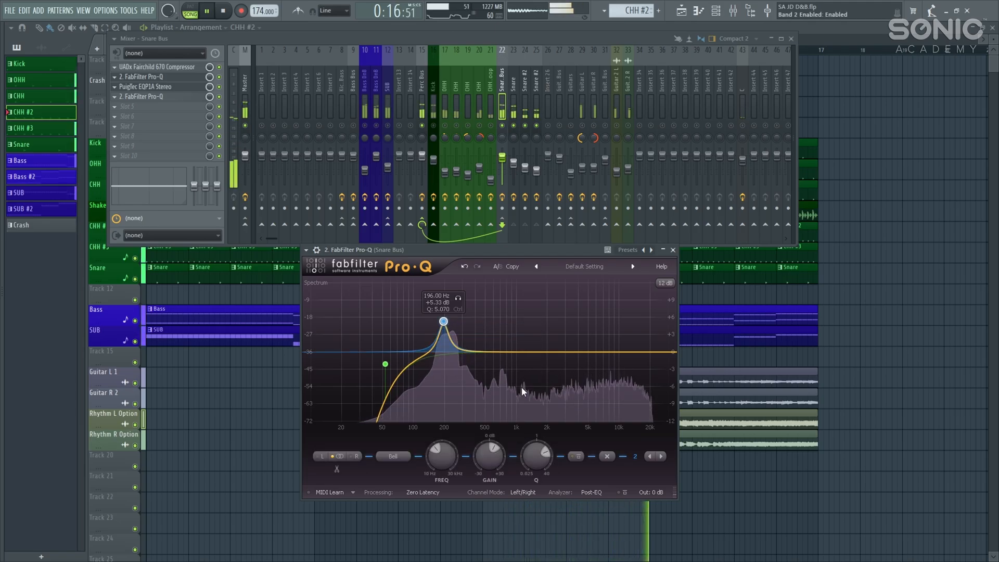
key("space")
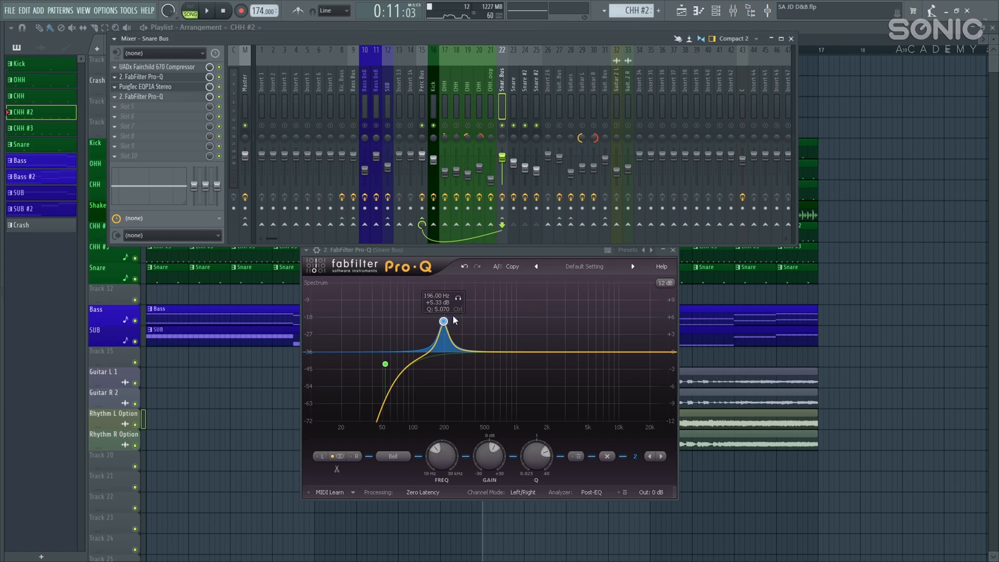
Step: A/B the 196 Hz band again, leave it enabled, and close the Pro-Q
key("space")
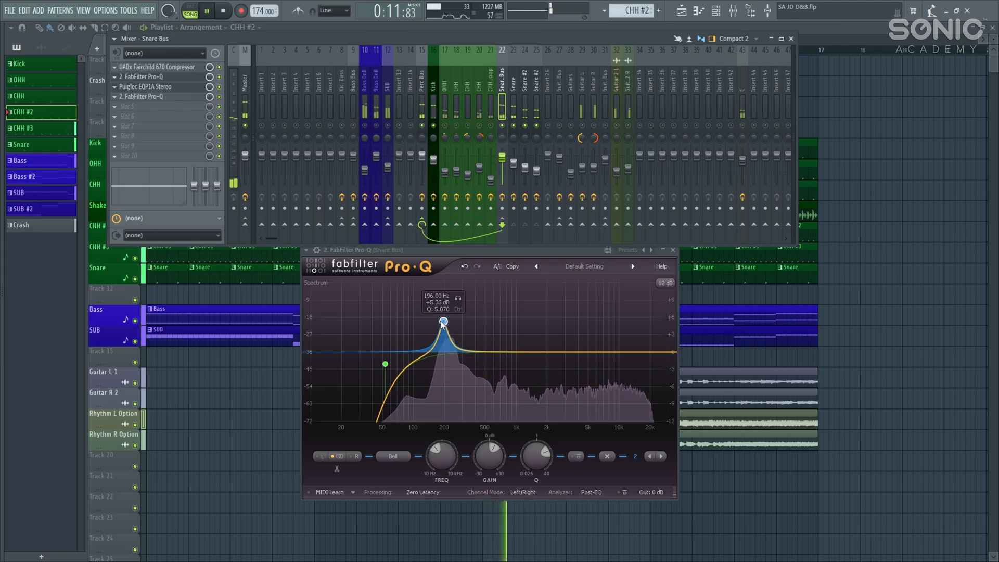
right_click(444, 321)
left_click(451, 329)
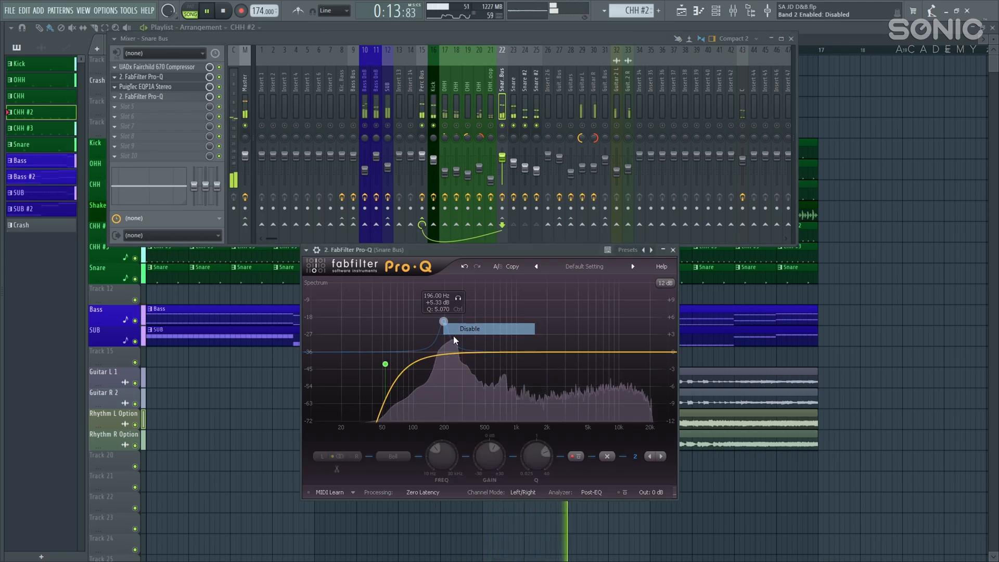
right_click(443, 321)
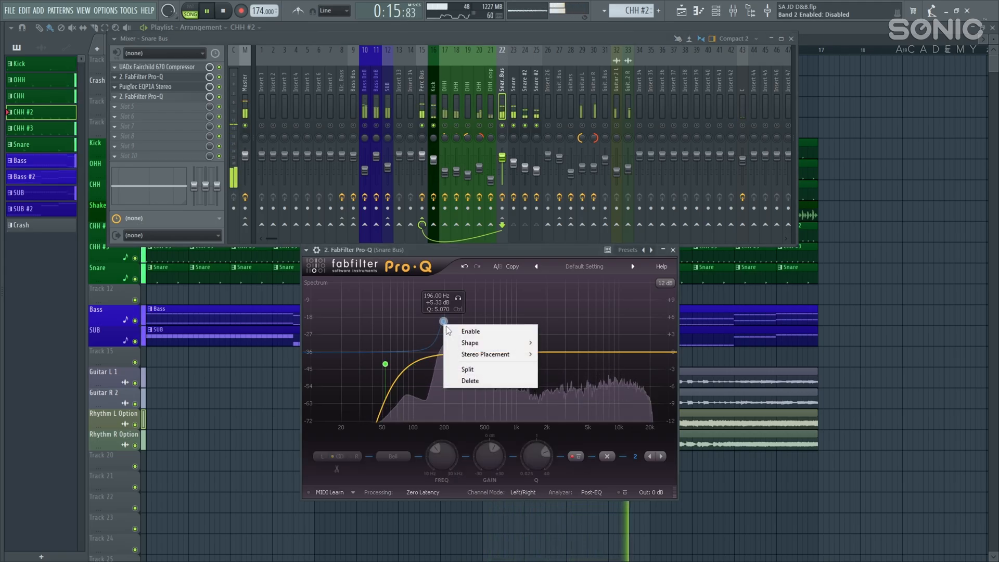
left_click(451, 330)
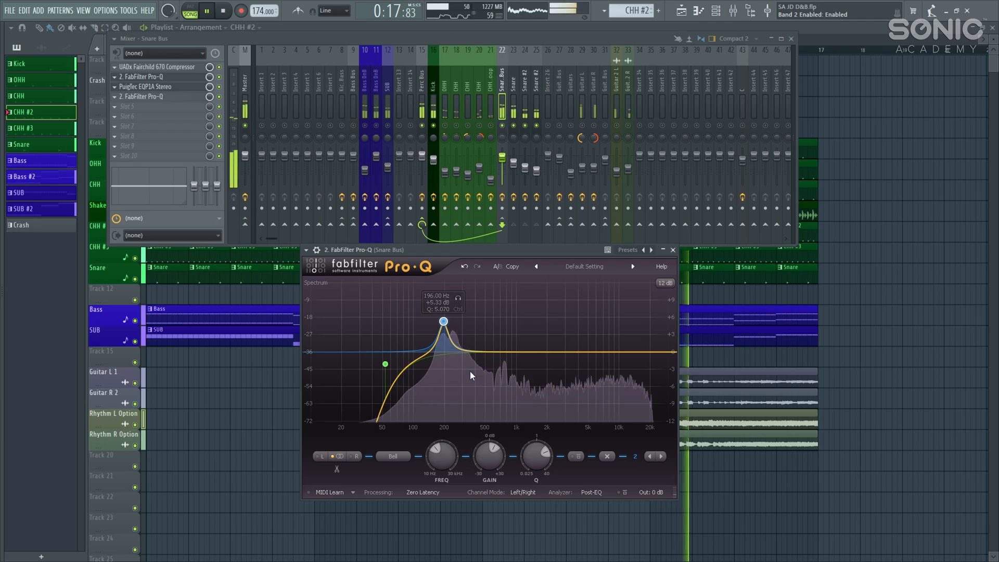
key("space")
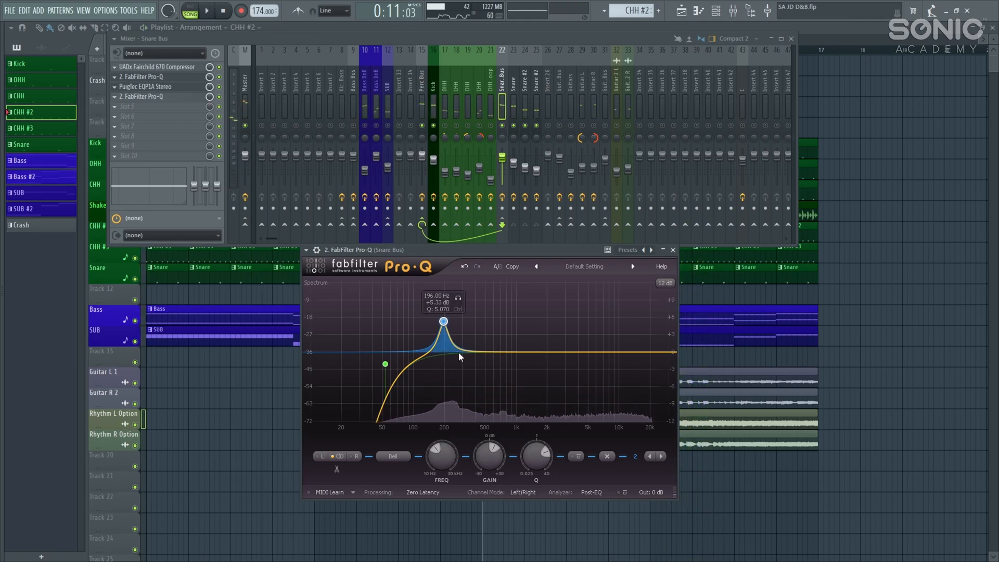
mouse_move(443, 322)
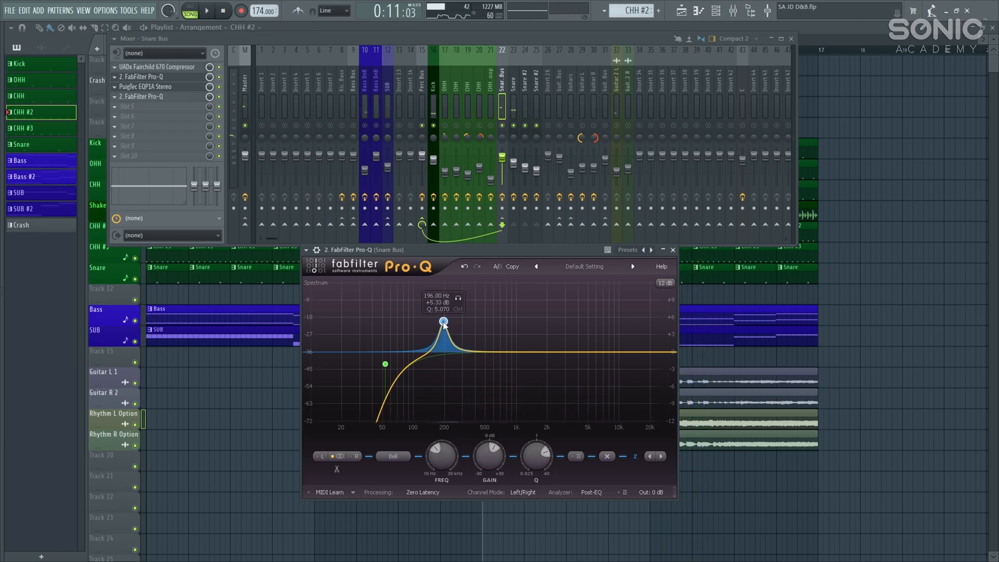
left_click(673, 251)
Step: Undo the PuigTec EQP1A HiBoost change on the Snare Bus, audition it, then open the slot 4 Pro-Q
left_click(191, 89)
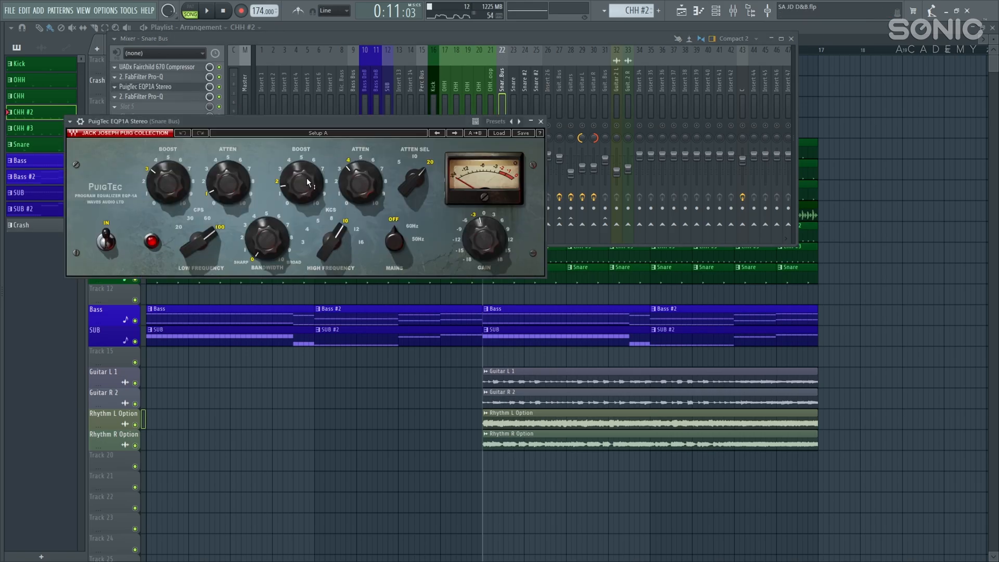
left_click_drag(260, 130, 422, 227)
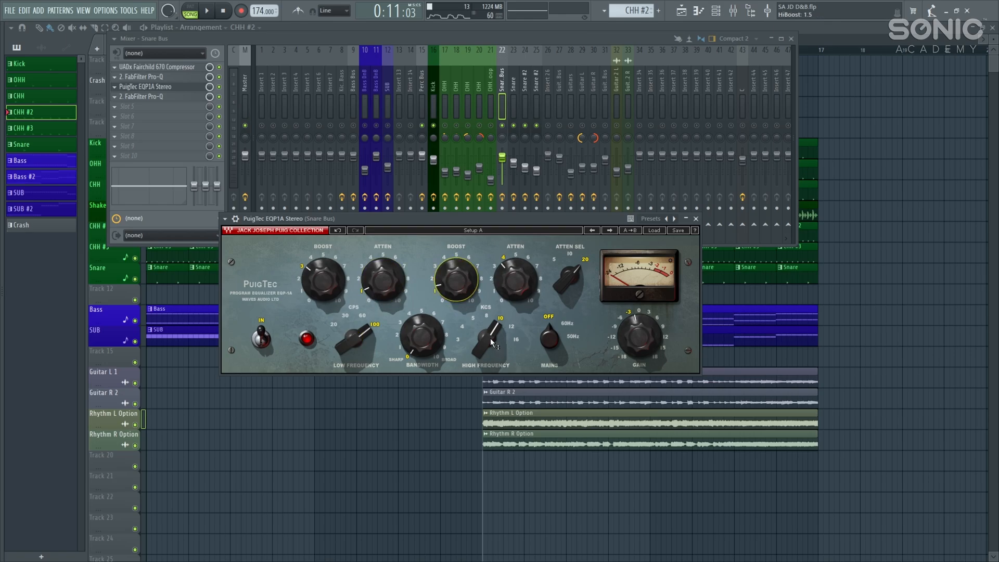
key("ctrl+z")
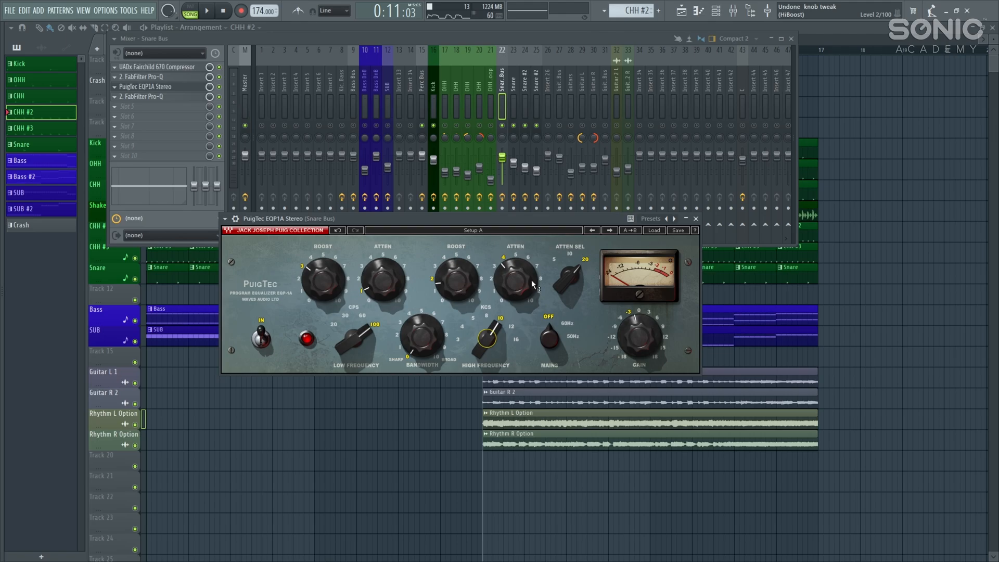
key("space")
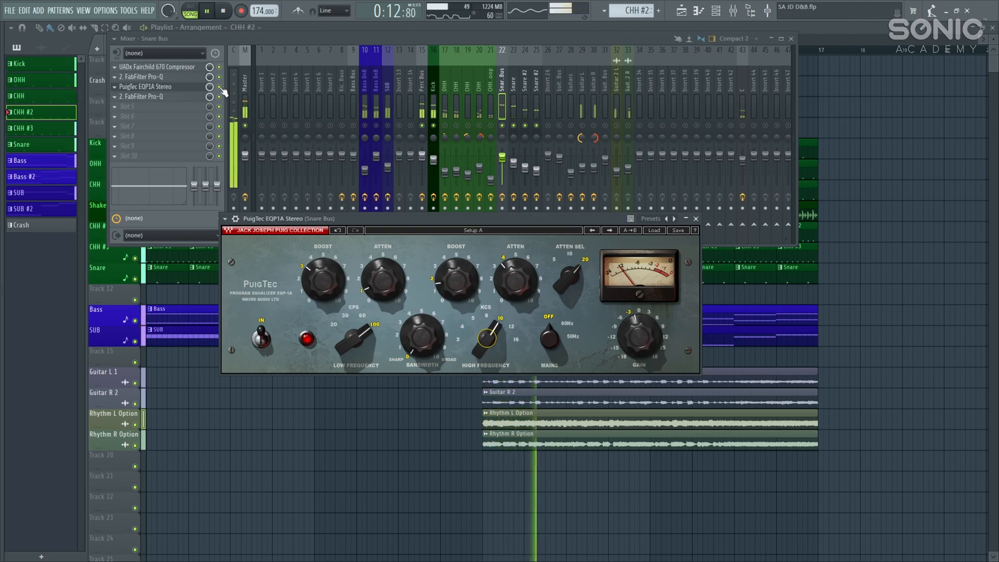
left_click(222, 91)
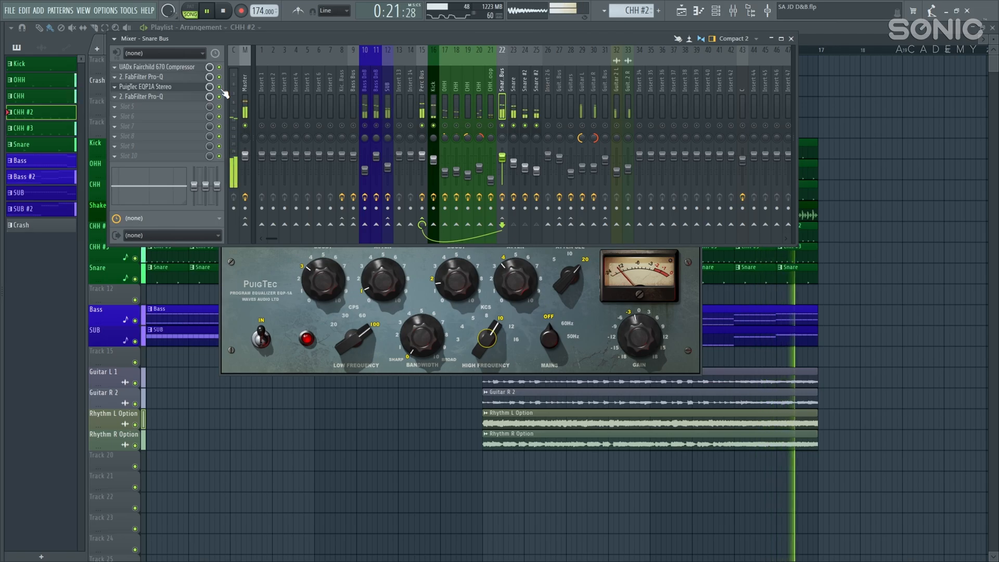
key("space")
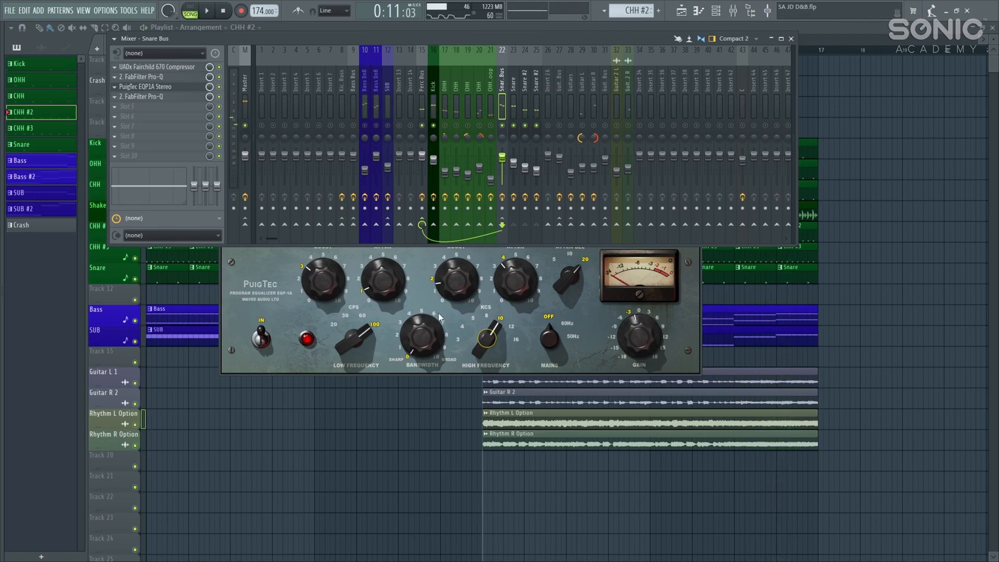
left_click(177, 96)
left_click_drag(301, 117, 510, 244)
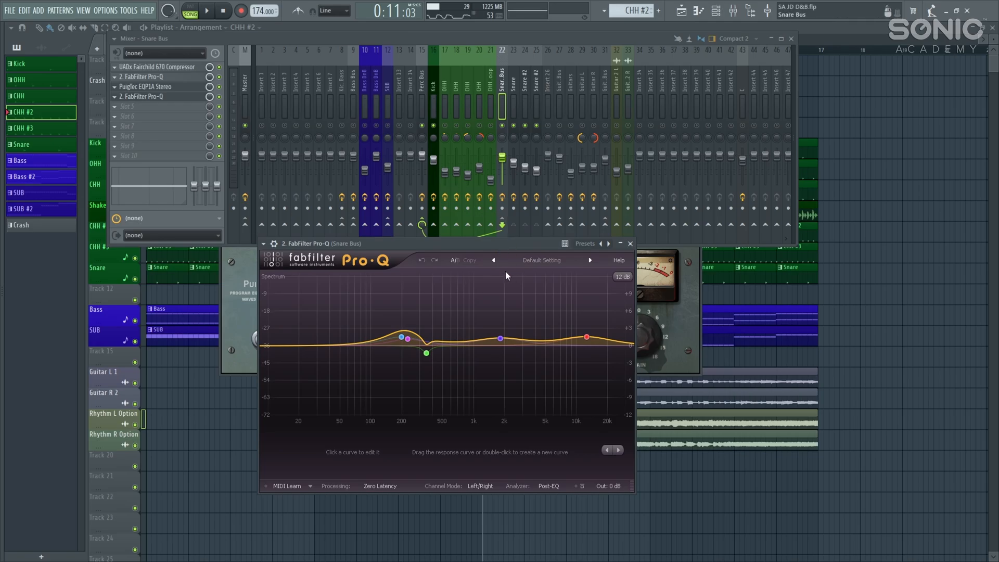
Step: During playback, bypass and re-enable the Snare Bus slot 4 Pro-Q, then close Pro-Q and PuigTec
mouse_move(412, 309)
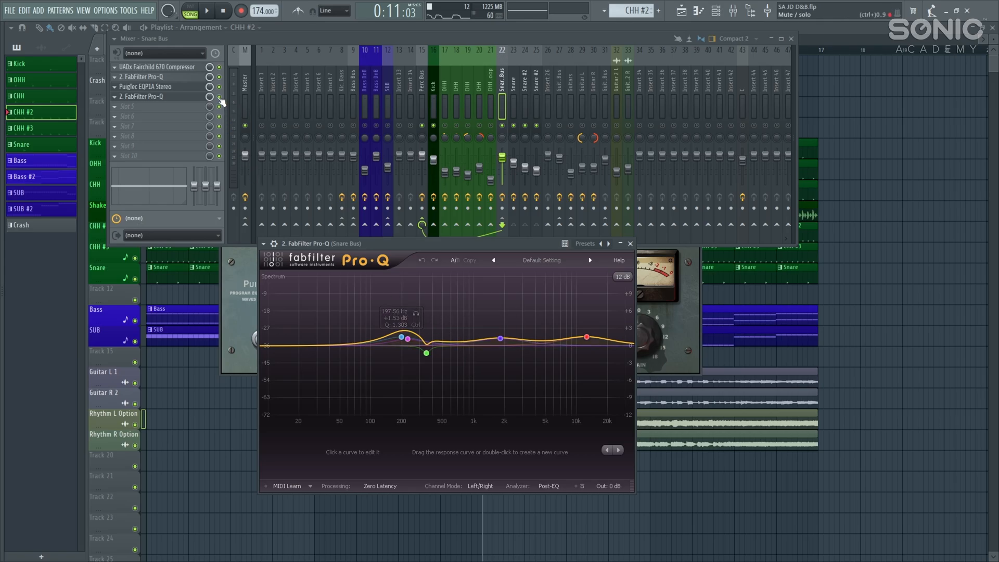
key("space")
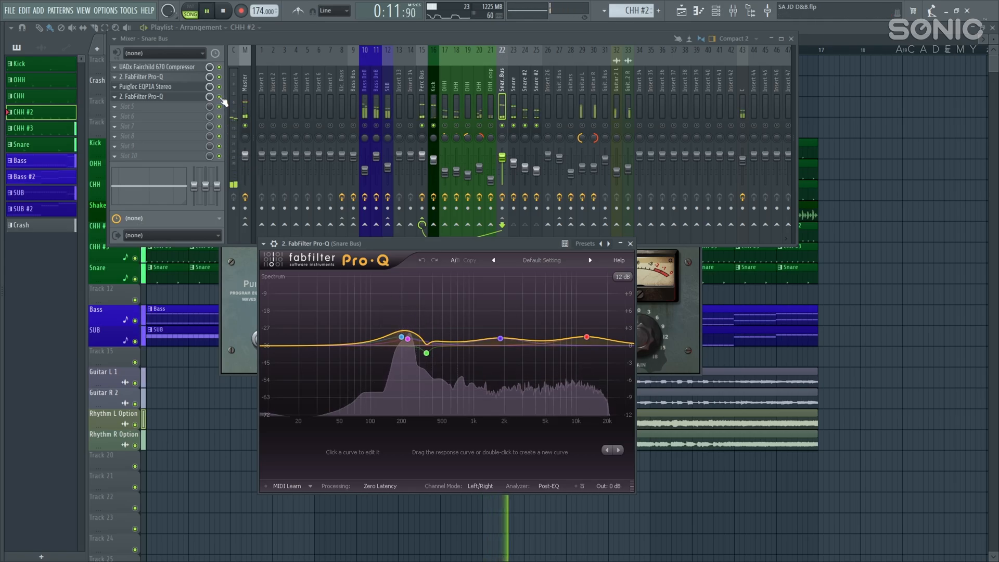
left_click(220, 97)
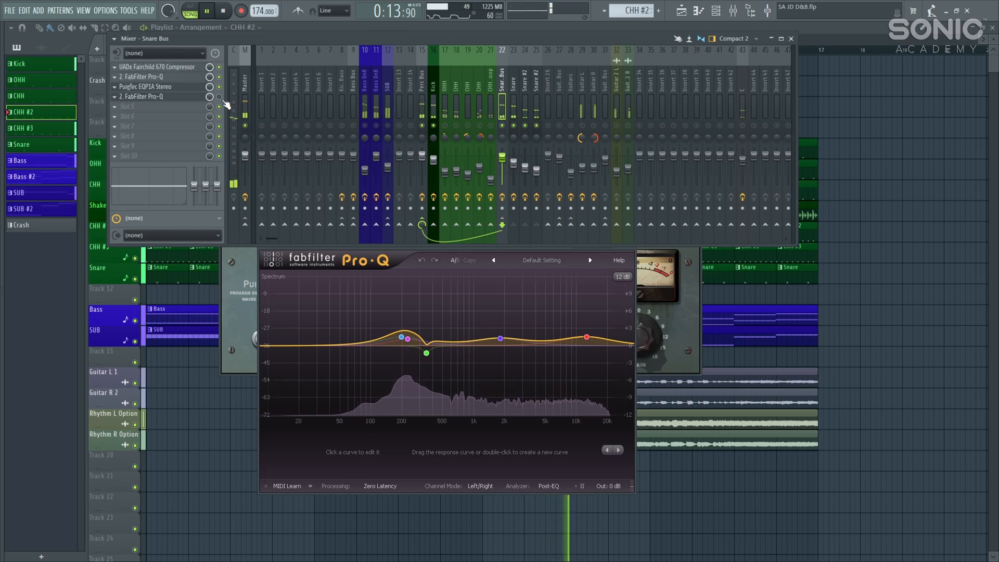
left_click(220, 97)
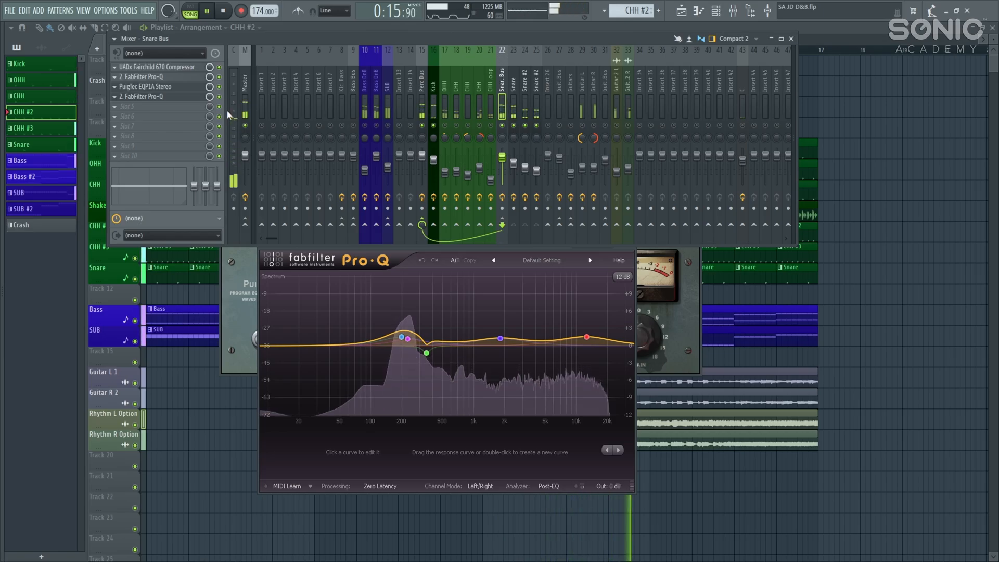
key("space")
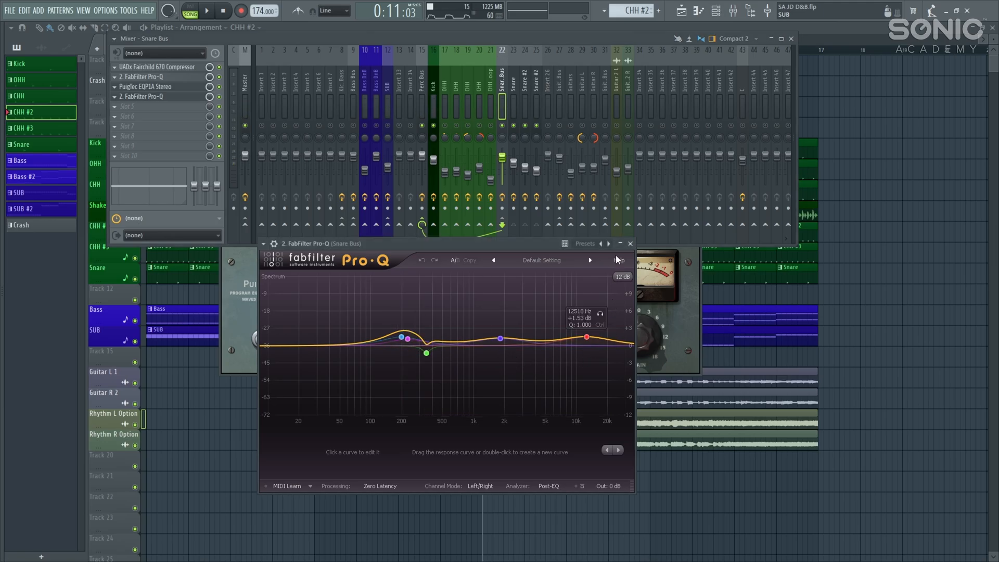
left_click(631, 244)
left_click(696, 229)
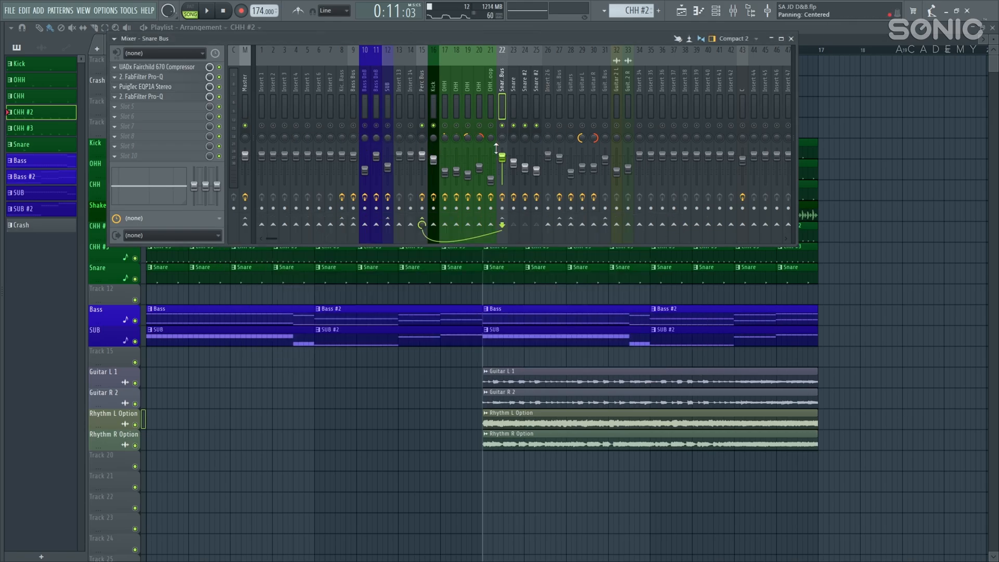
Step: Unmute the SUB and inserts 8–10, then solo that group of inserts
left_click(387, 126)
left_click_drag(365, 126, 342, 126)
right_click(344, 127)
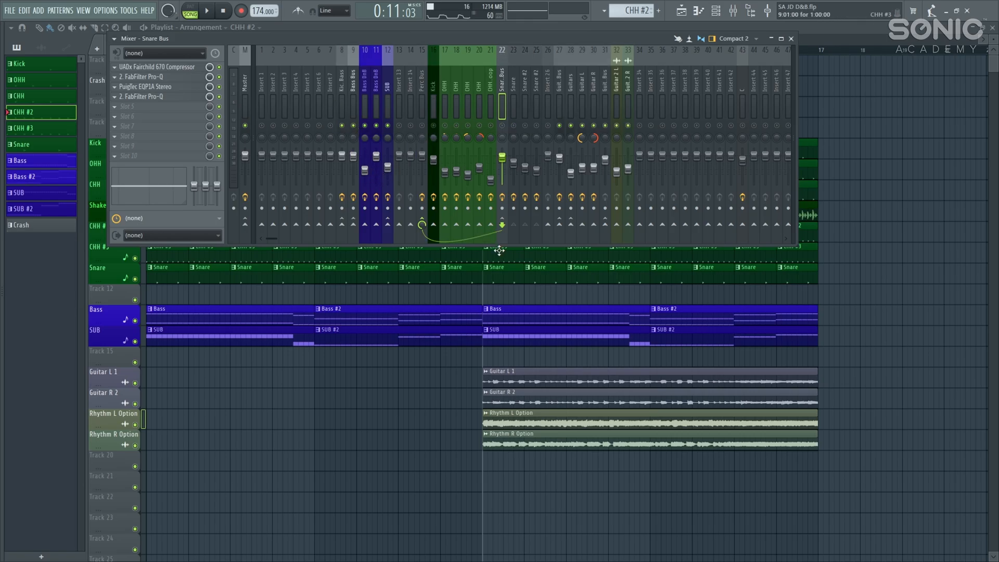
Step: Play bars 1–9 of the arrangement as the playback range, then stop and close the mixer
key("space")
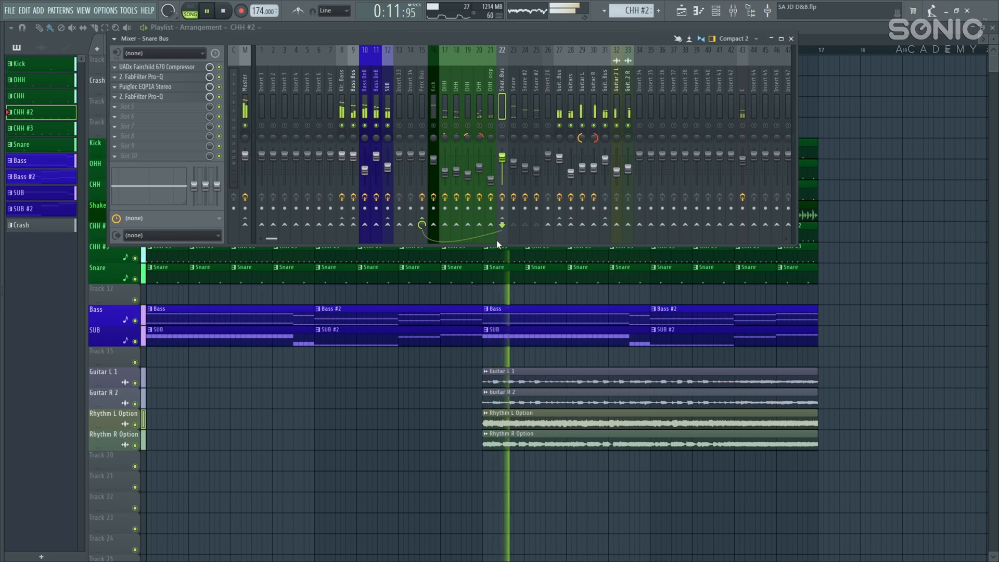
left_click(841, 232)
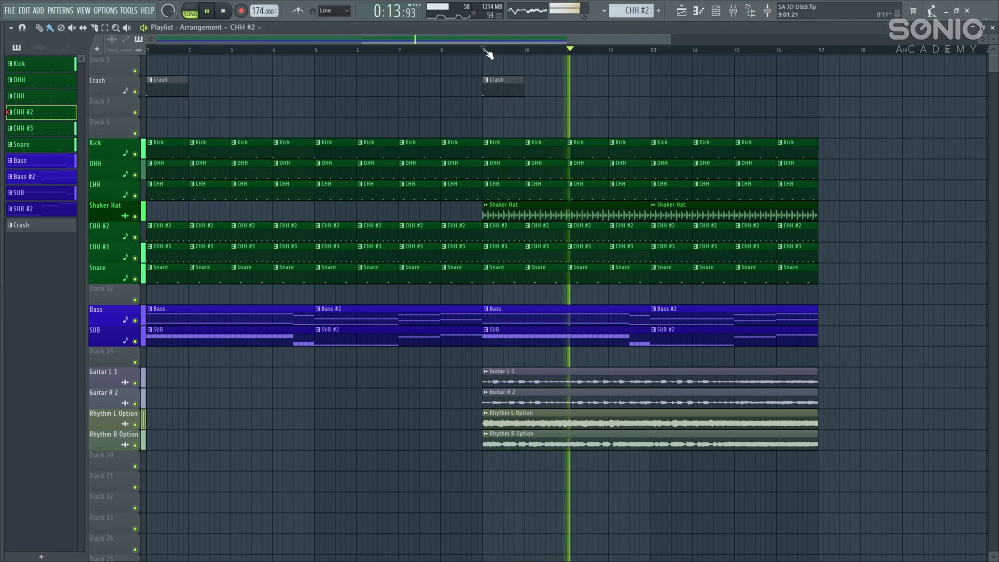
left_click_drag(488, 52, 97, 148)
key("F9")
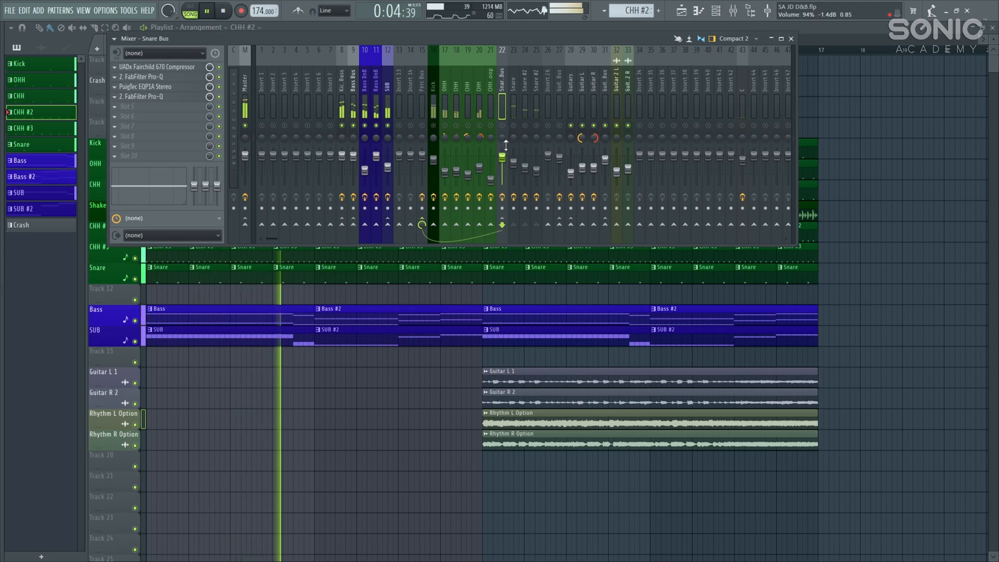
key("space")
key("F9")
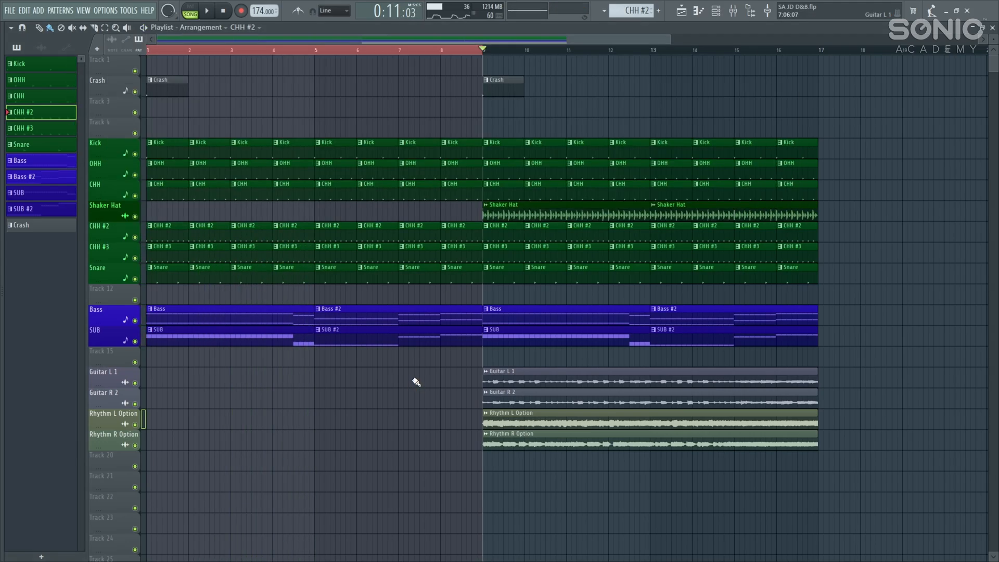
Step: Open the BA DnB Bass clip's notes in the piano roll and bring up the channel rack
double_click(290, 312)
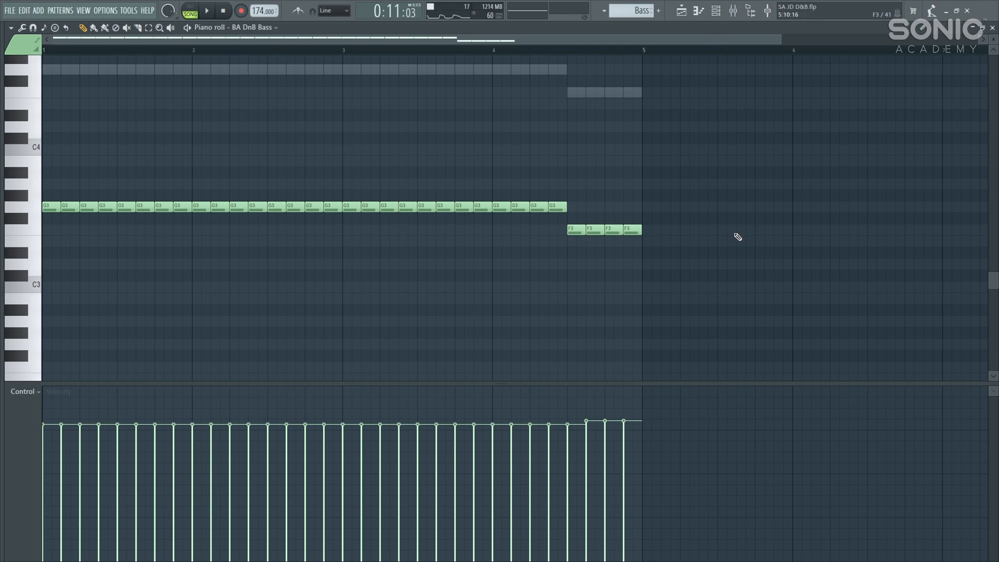
left_click(716, 13)
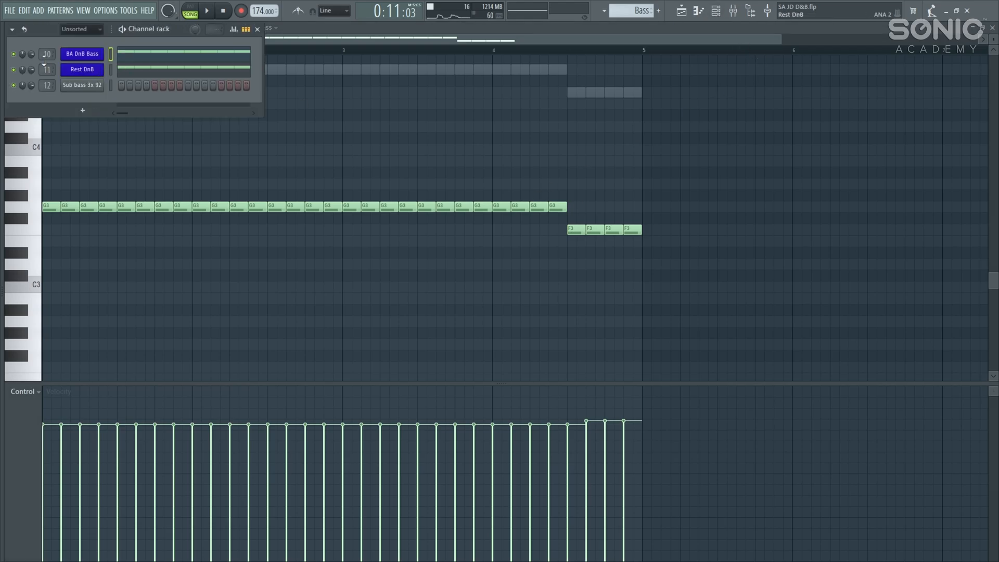
Step: Open the mixer and unmute Bass DnB channel 10 and SUB, then resume playback
left_click(733, 10)
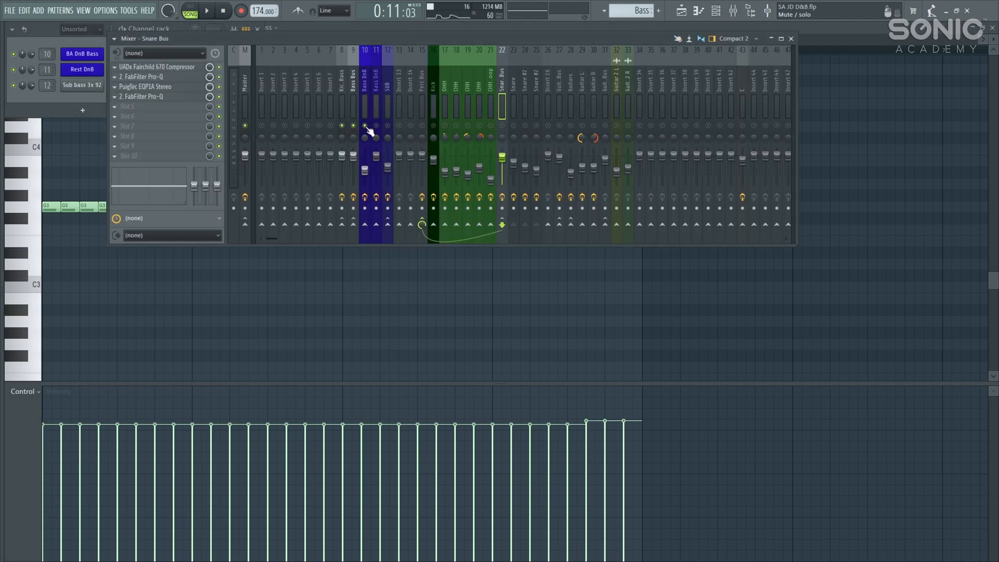
key("space")
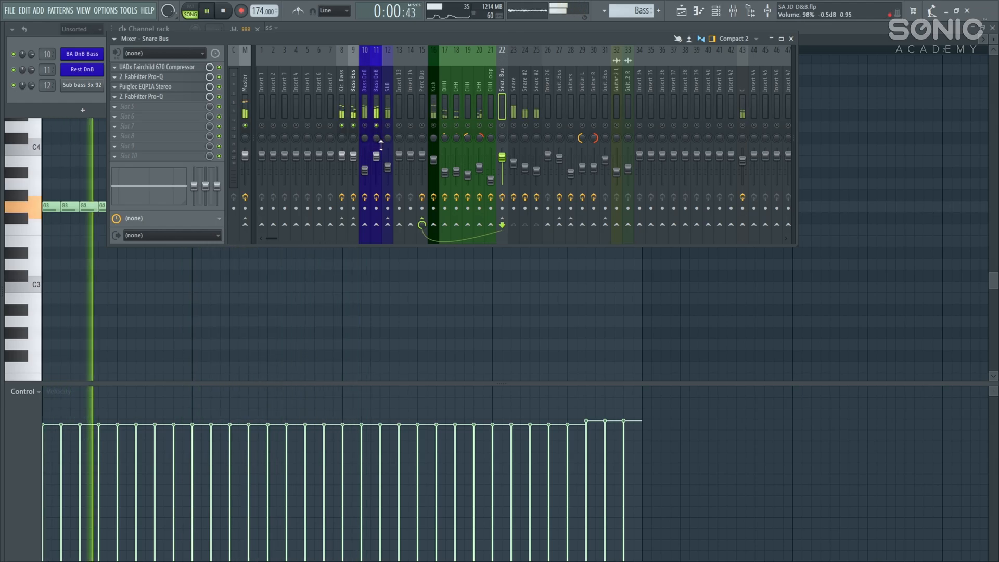
key("space")
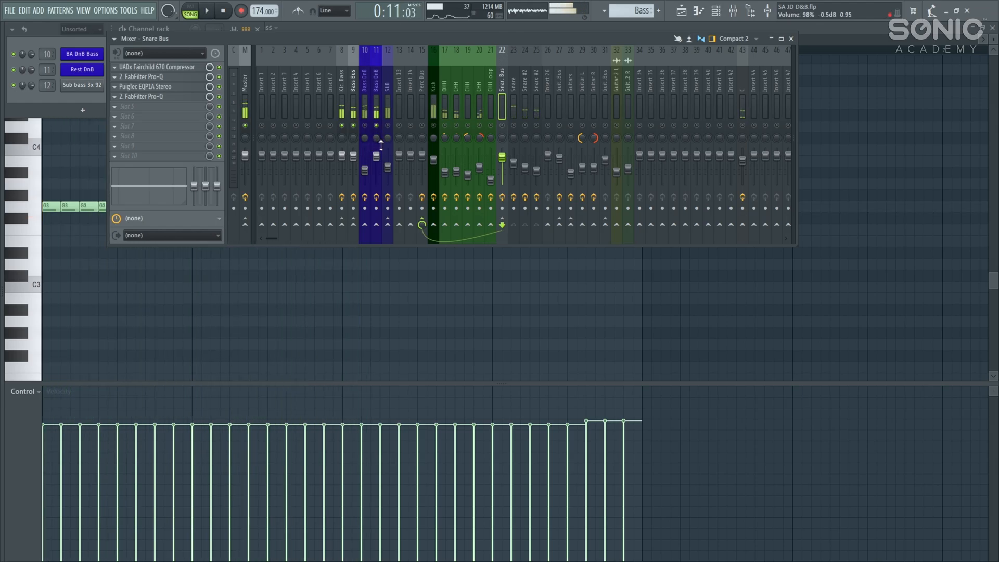
left_click(364, 125)
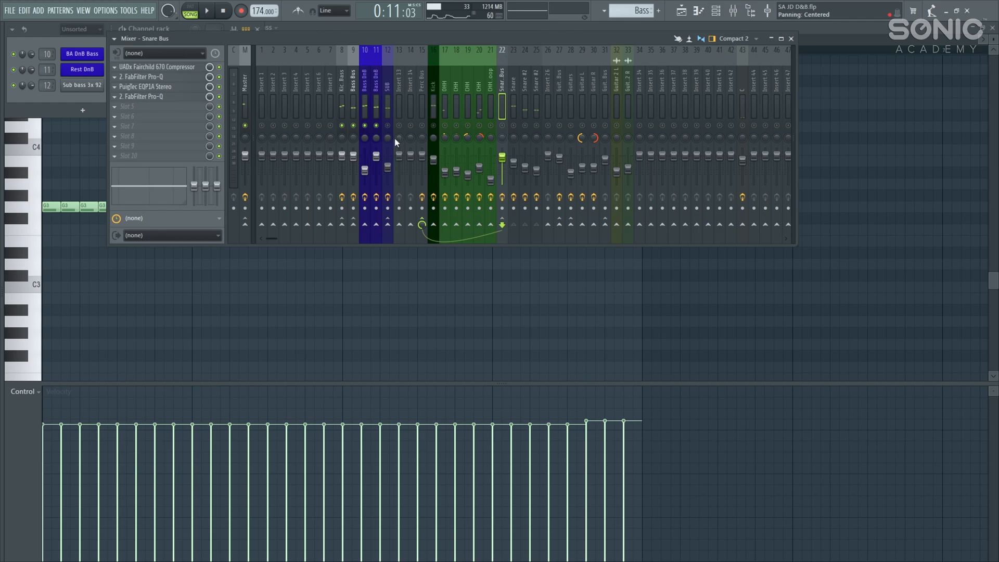
left_click(388, 125)
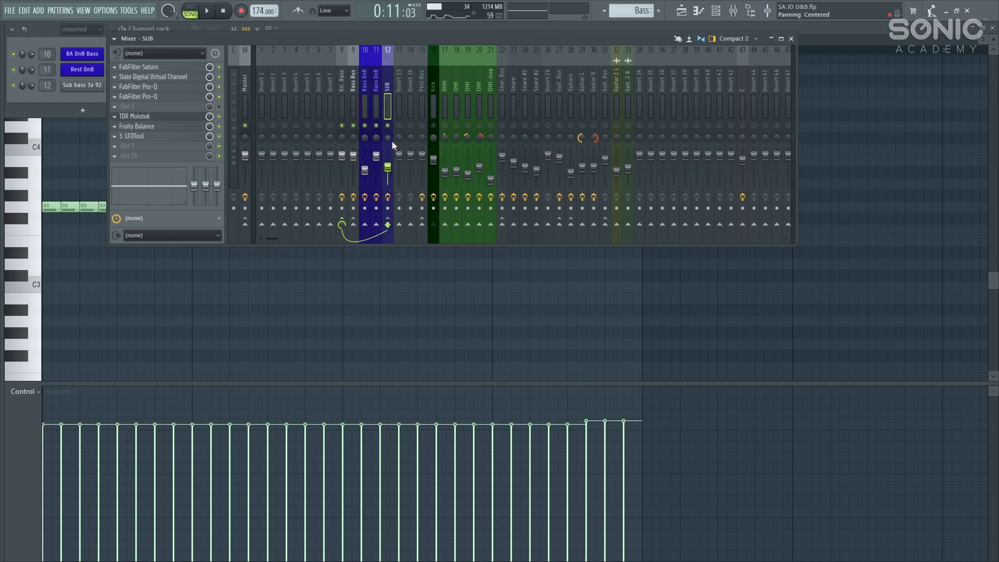
key("space")
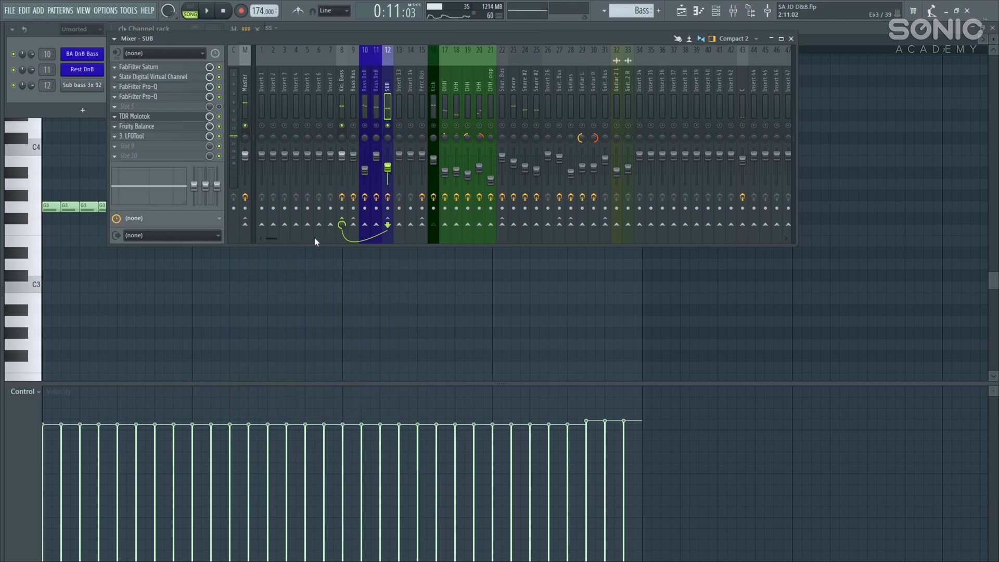
Step: Unmute Bass Bus, Bass DnB channel 11 and Kick, check Kick's effects, then reselect SUB
left_click(353, 126)
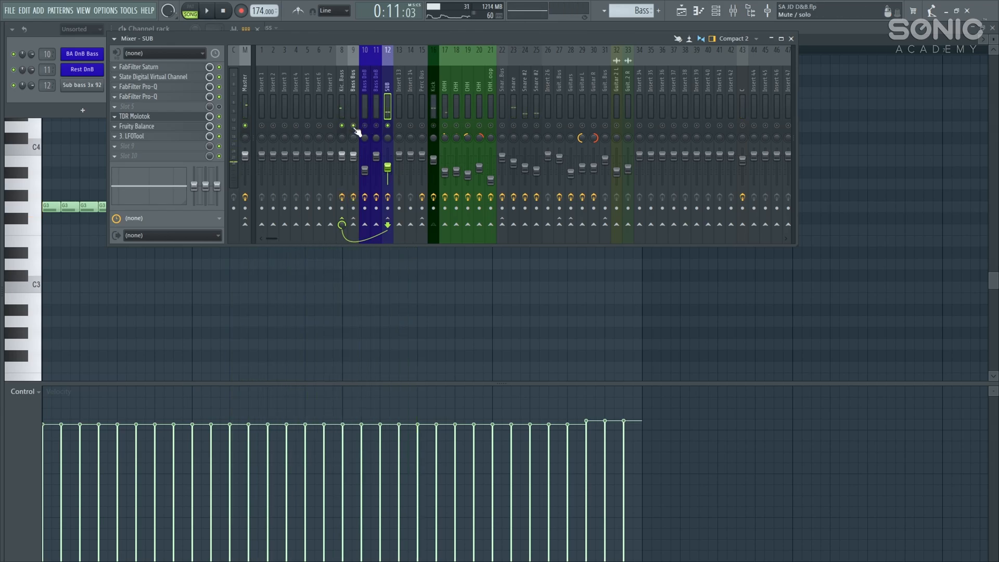
left_click(377, 126)
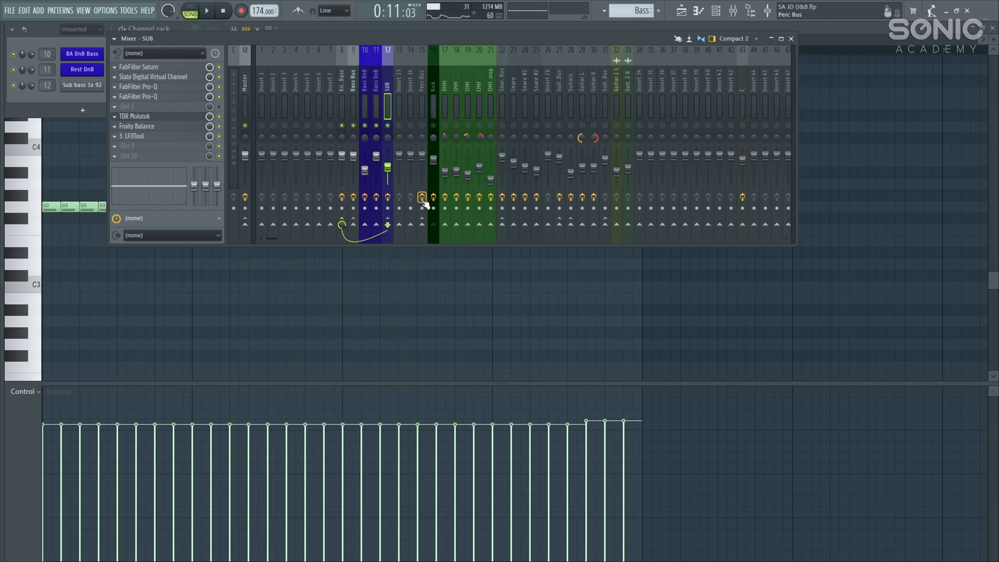
left_click(433, 126)
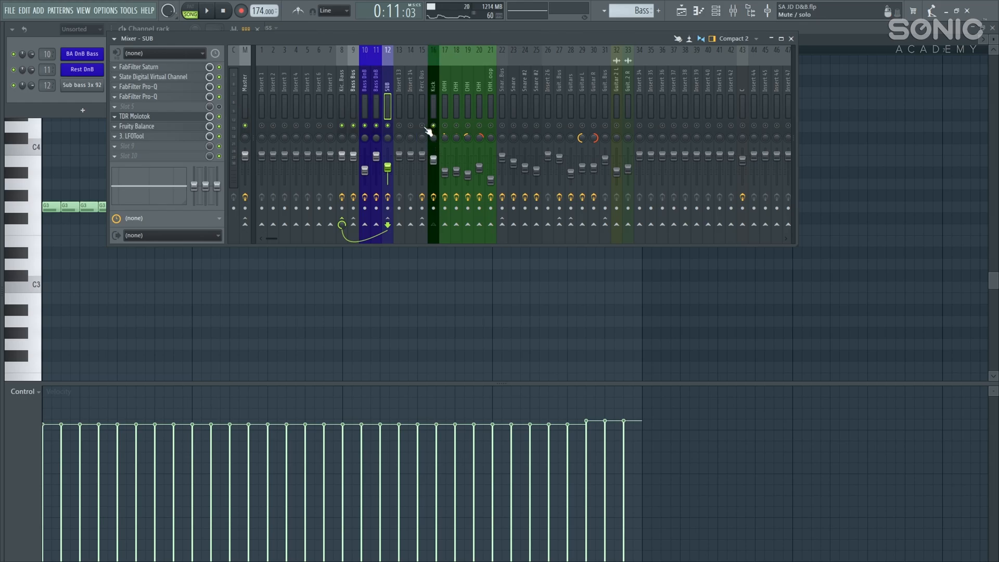
left_click(435, 123)
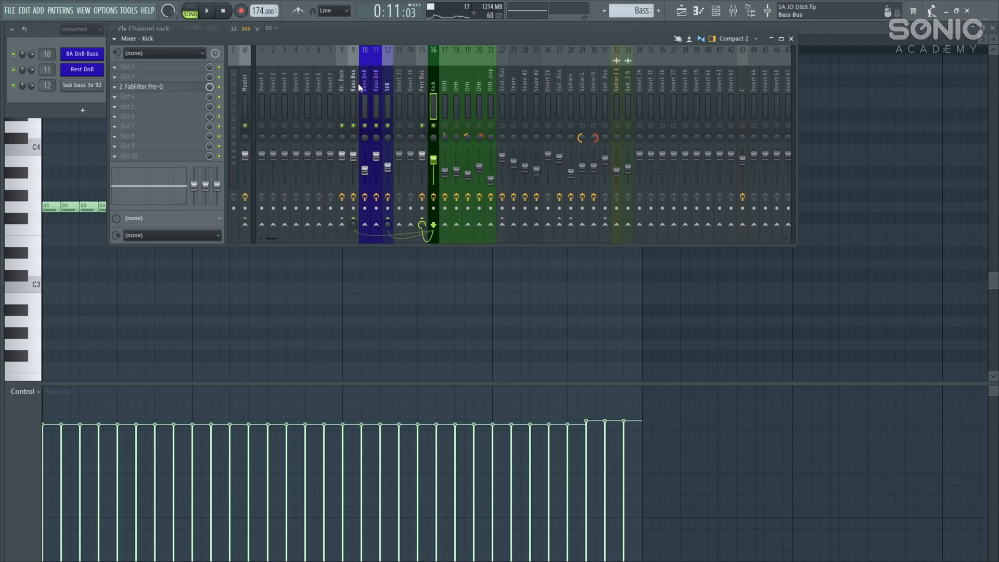
left_click(387, 86)
Step: Listen to the SUB's TDR Molotok compressor in playback, then briefly check its LFOTool
left_click(174, 117)
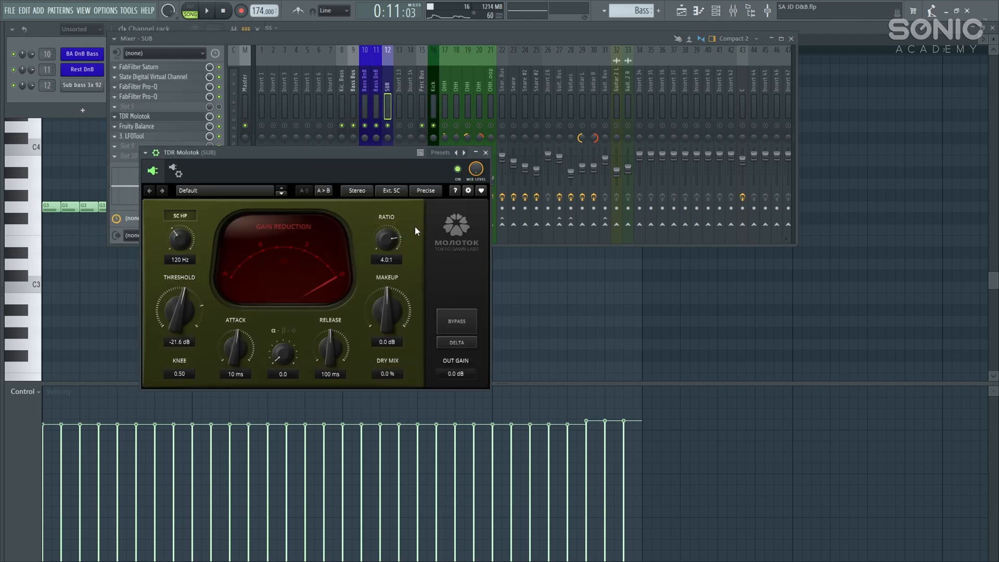
left_click_drag(375, 159, 494, 161)
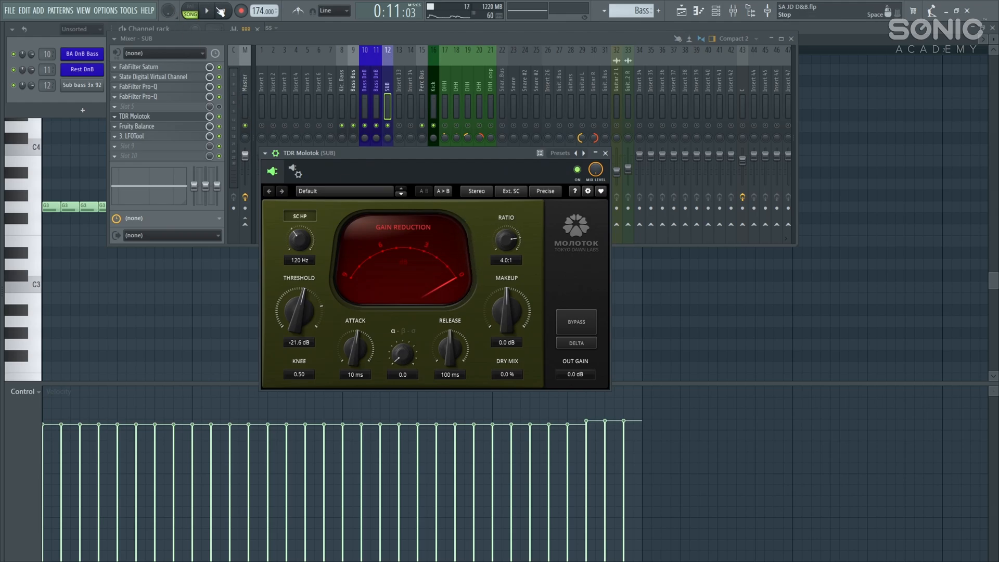
key("space")
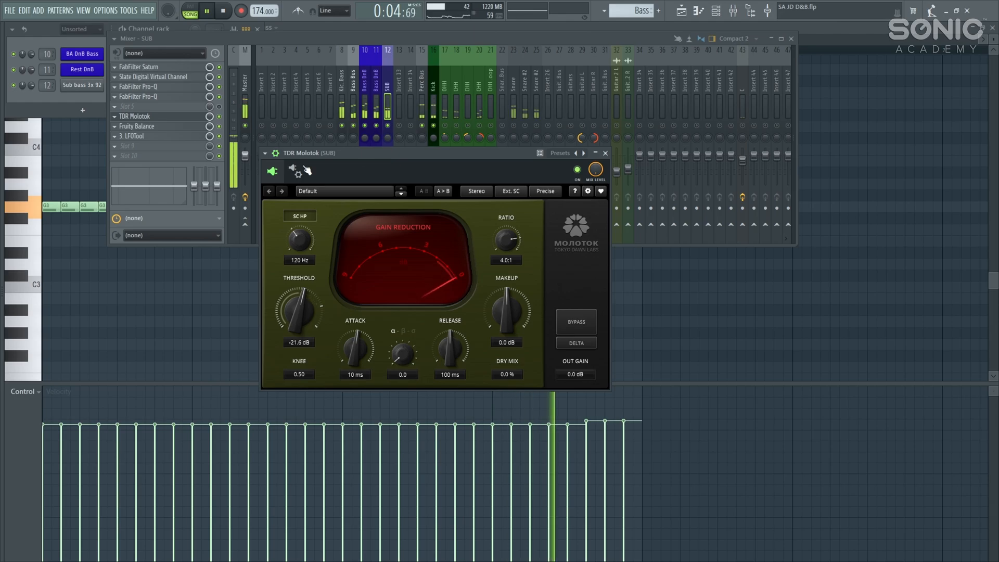
key("space")
left_click(161, 136)
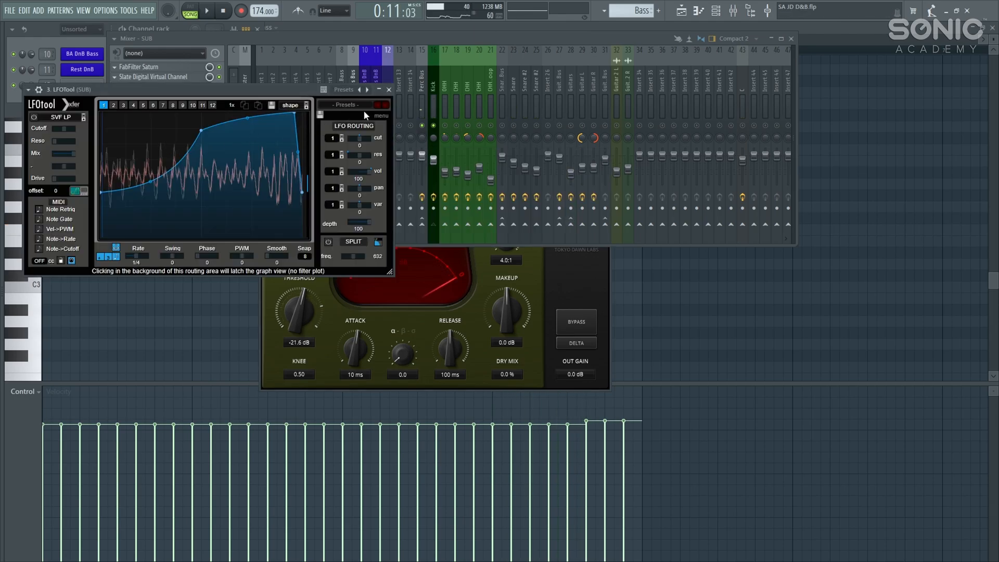
left_click(389, 91)
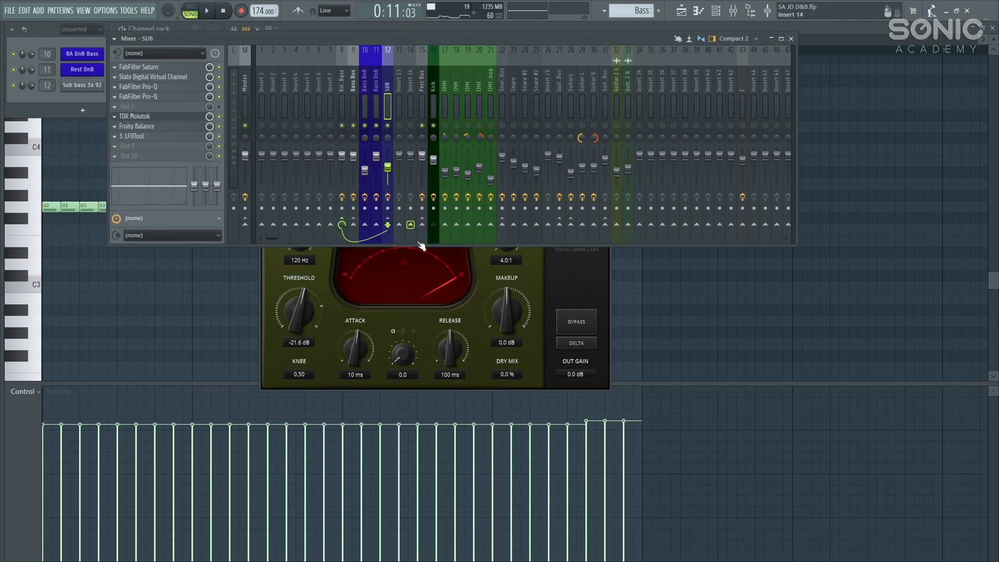
Step: Move Molotok aside, play while toggling the Bass Bus mute, then select the Bass Bus insert
left_click(418, 278)
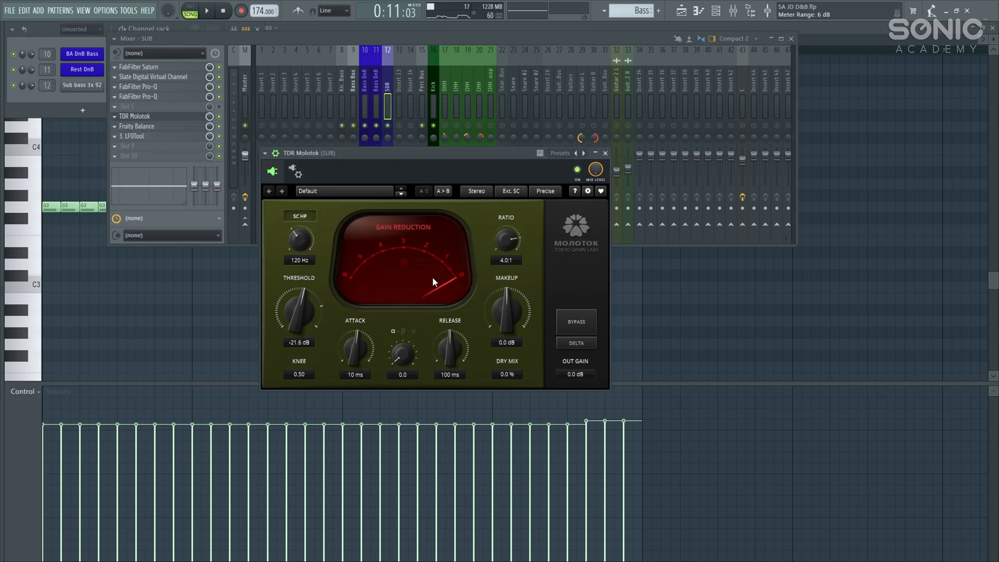
left_click_drag(377, 162, 383, 204)
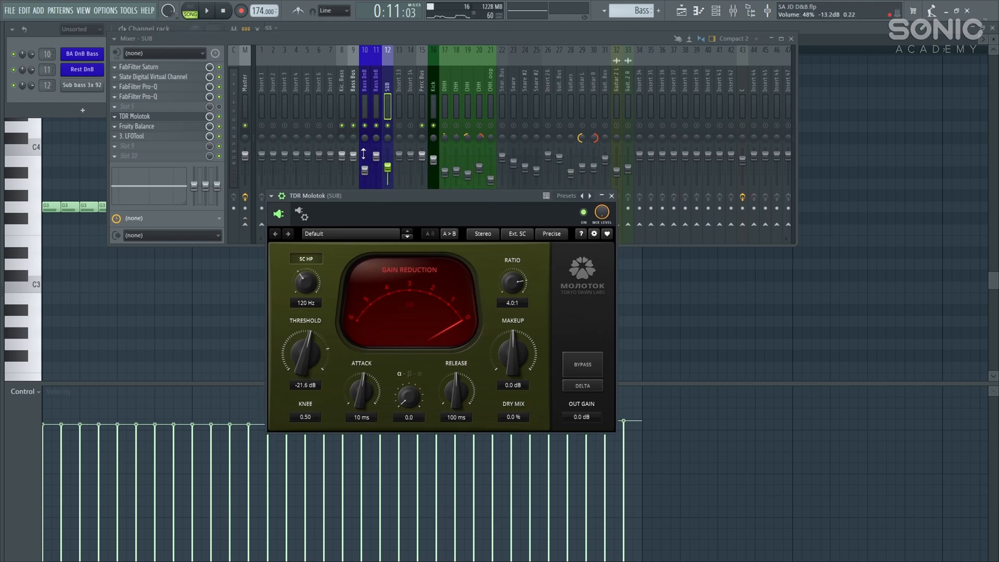
key("space")
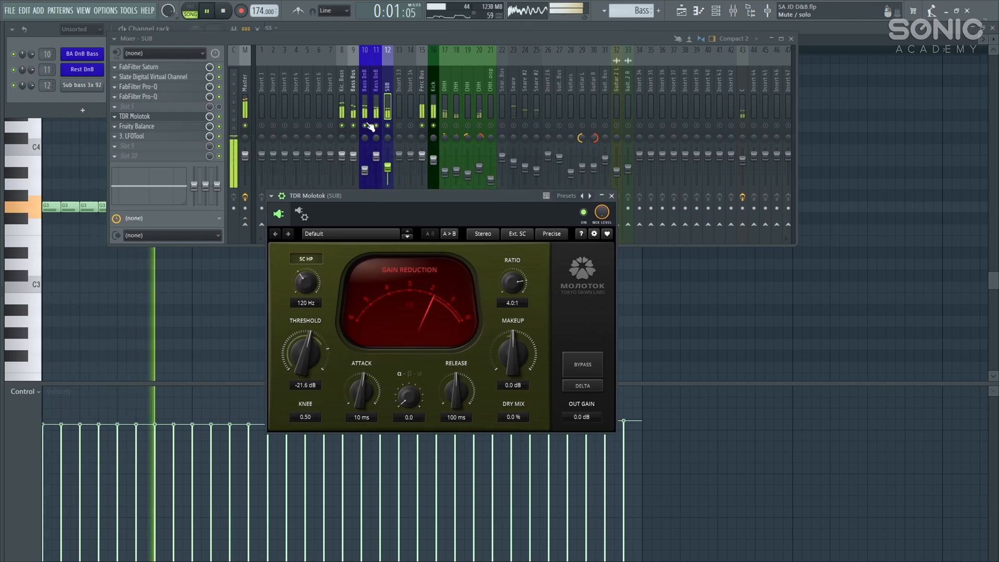
left_click(354, 125)
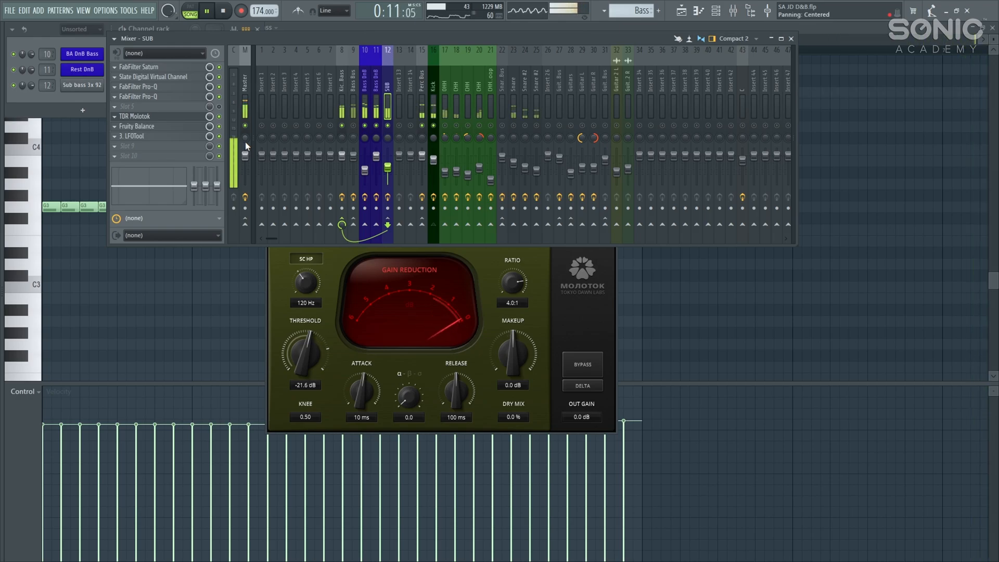
key("space")
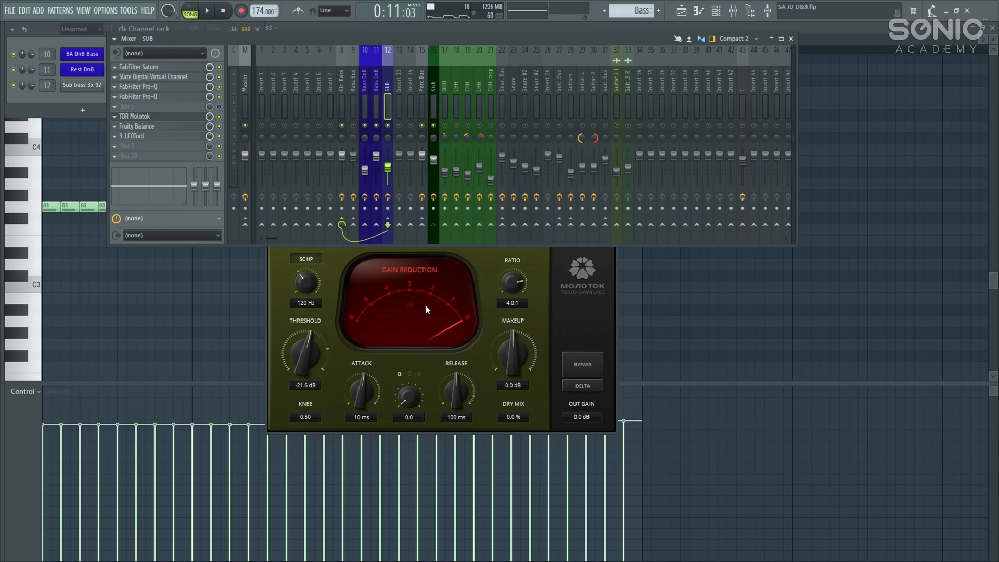
left_click(354, 101)
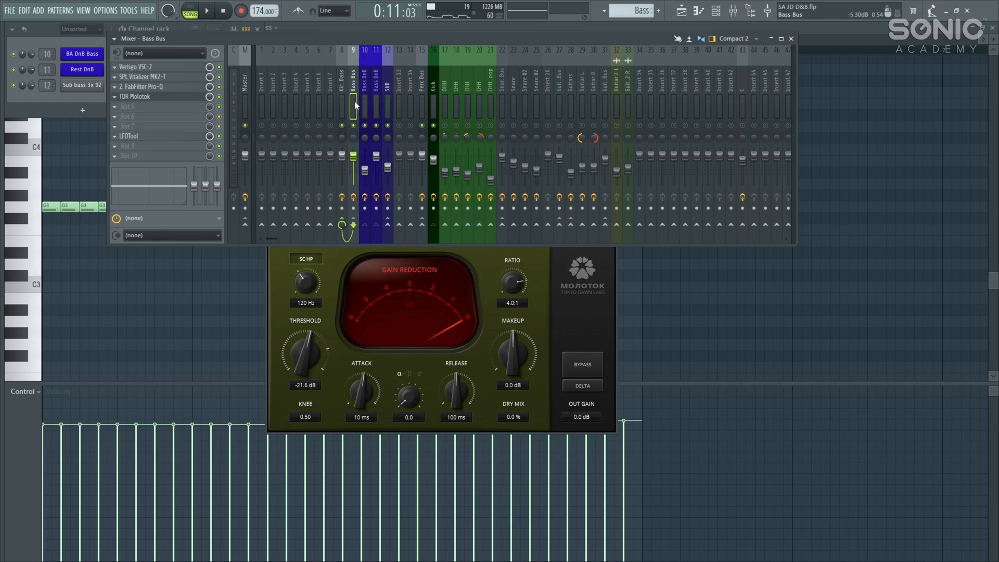
Step: Audition the Bass Bus Vertigo VSC-2 compressor in playback, closing the SUB Molotok and VSC-2 windows
left_click(182, 99)
left_click(182, 99)
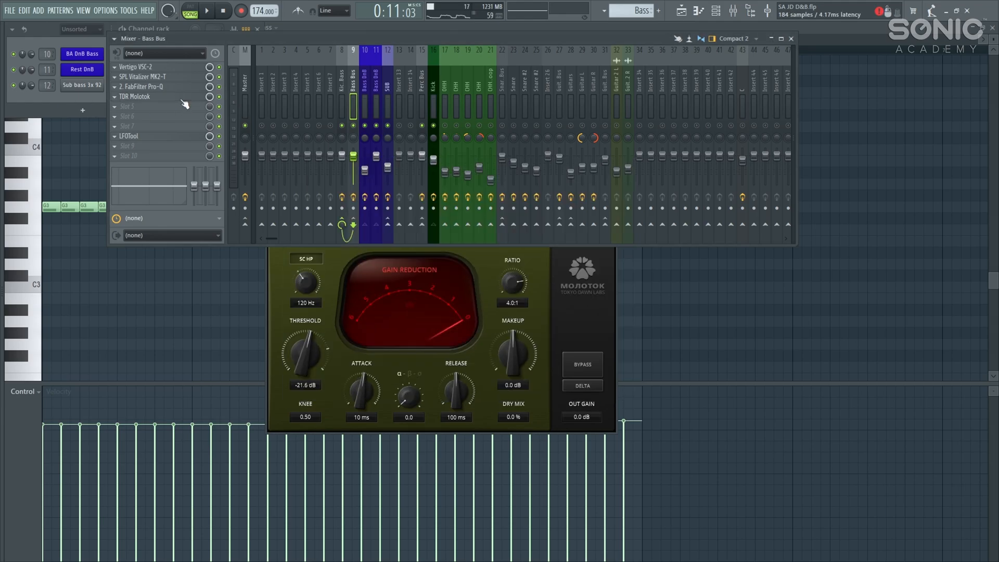
left_click(194, 68)
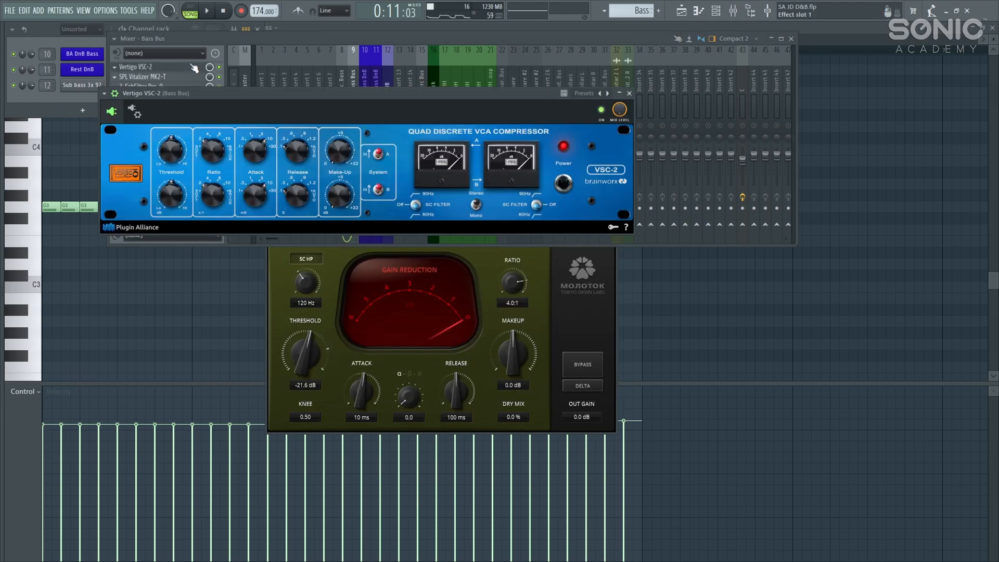
left_click(367, 77)
key("space")
left_click(352, 79)
left_click(189, 69)
left_click(523, 287)
left_click(603, 227)
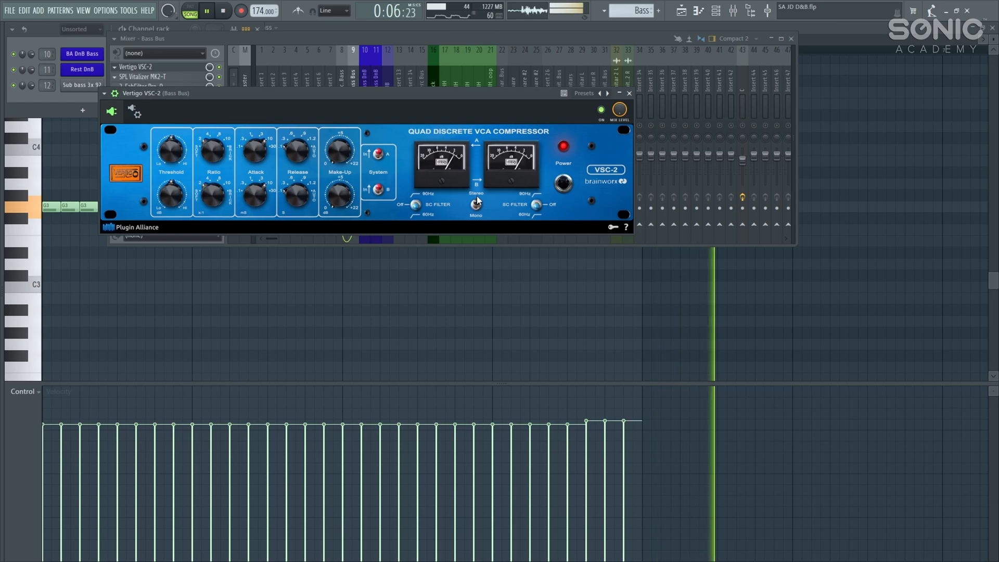
key("space")
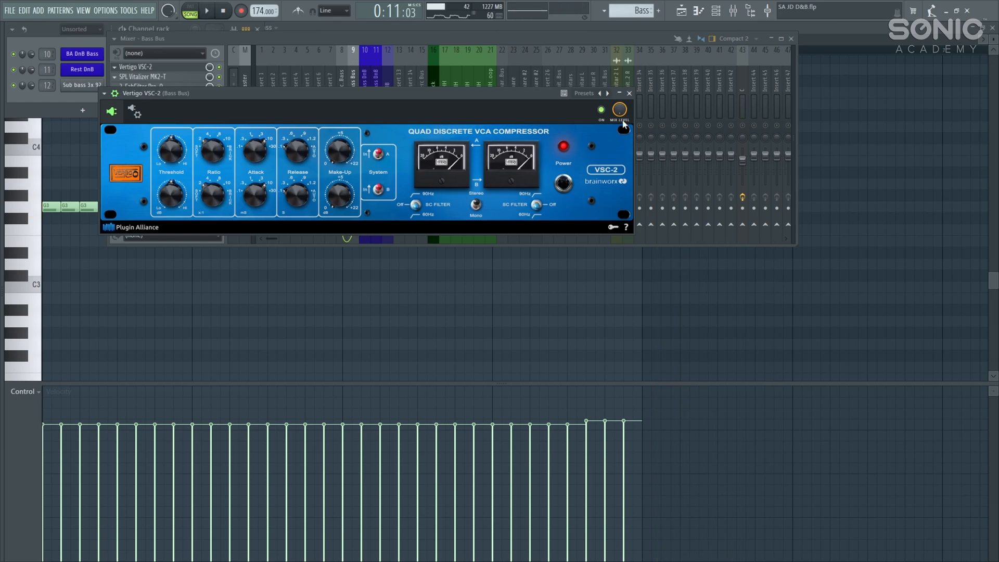
left_click(630, 93)
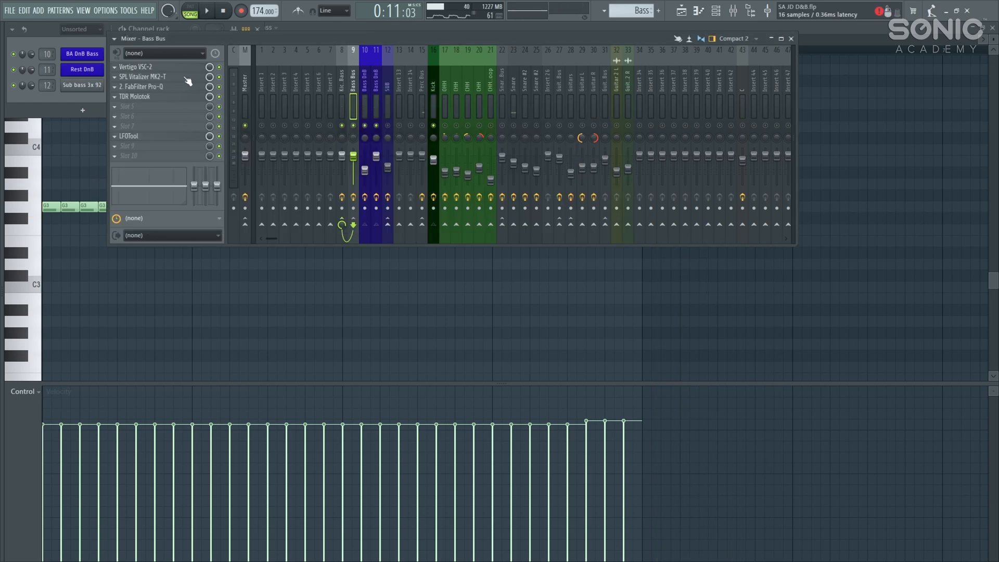
Step: Inspect the Bass Bus FabFilter Pro-Q (low cut near 80 Hz), unmute SUB, and close the Pro-Q
left_click(173, 89)
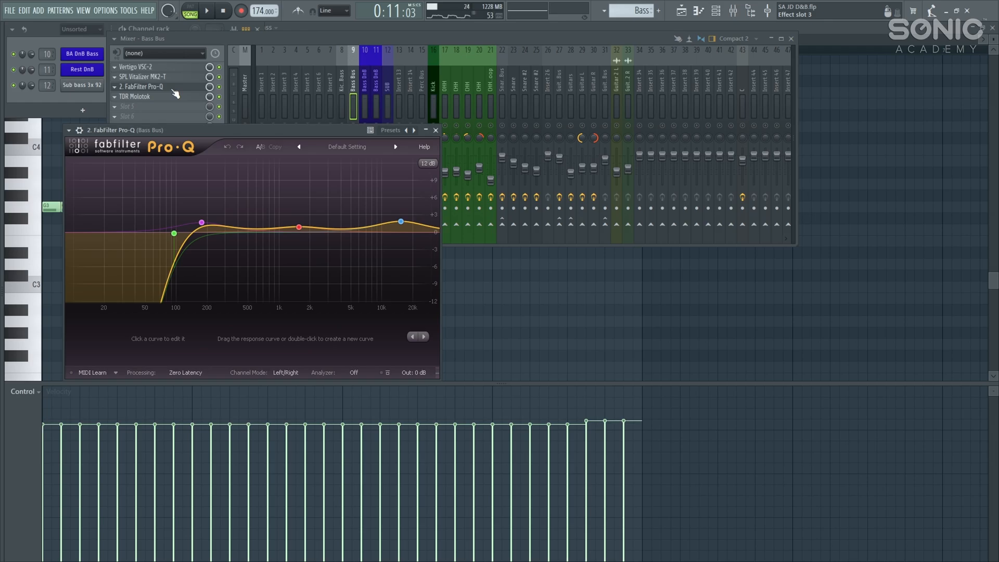
left_click_drag(334, 132, 510, 189)
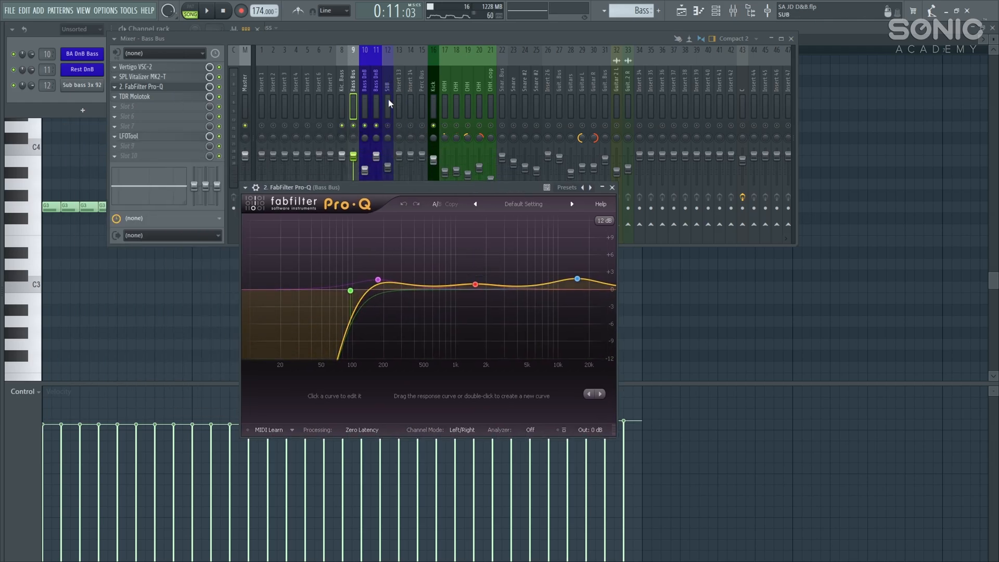
left_click(387, 125)
left_click(530, 264)
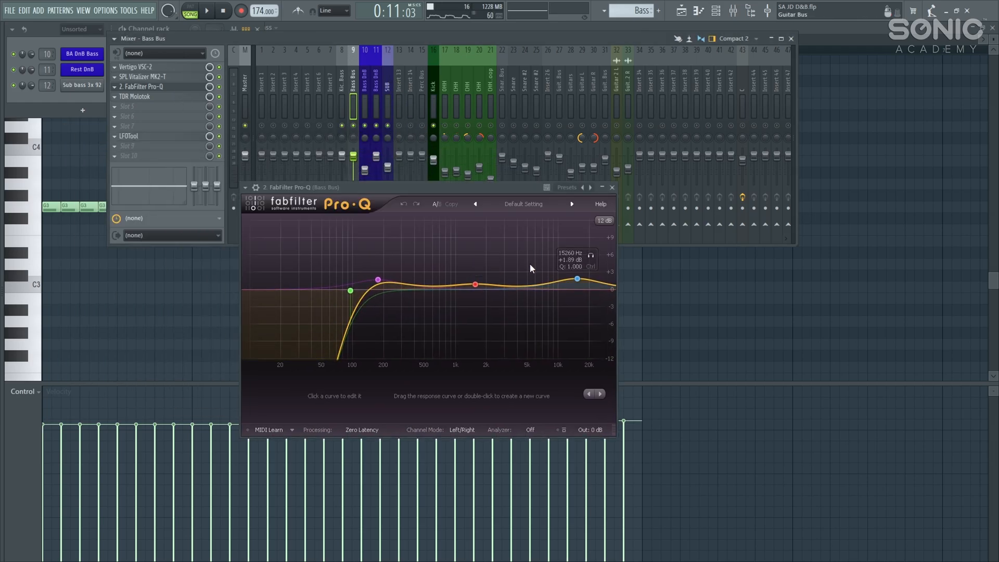
left_click(612, 188)
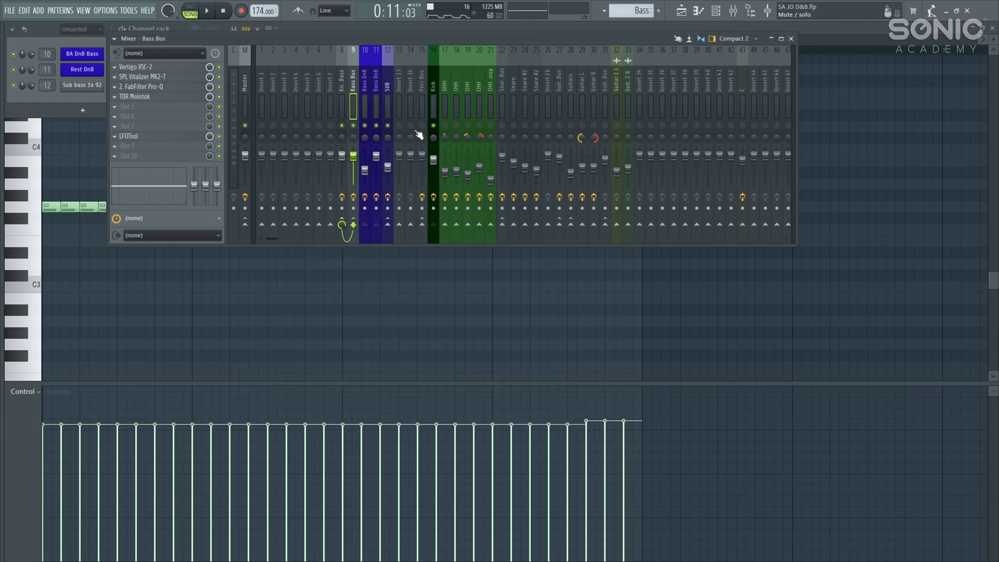
Step: Select the Kick&Bass insert to show its Saturn, Virtual MixBuss, API-2500, API-560 and Fruity Filters chain
left_click(431, 81)
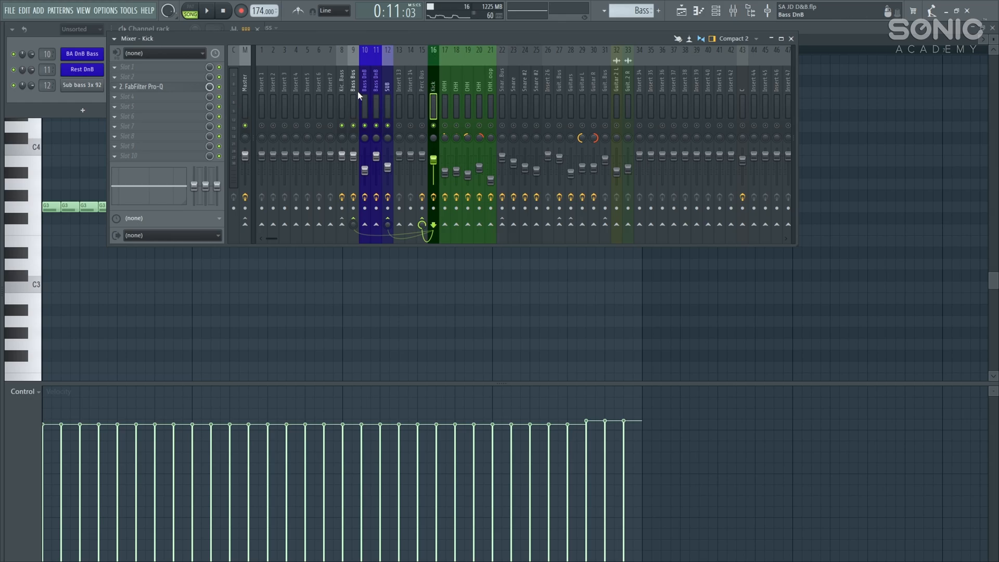
left_click(342, 82)
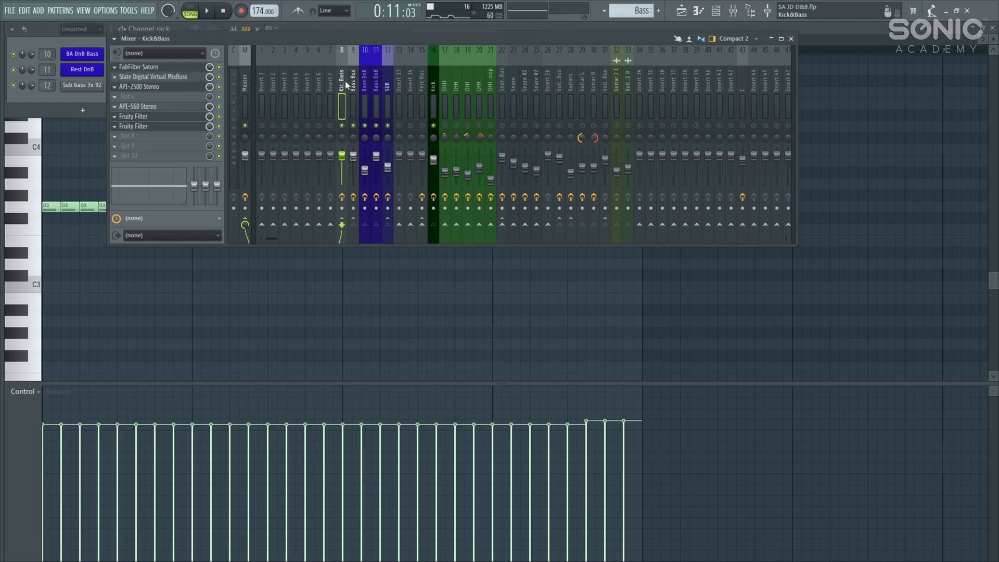
Step: Unmute the guitar inserts, bypass the Kick&Bass API-560, and play the bass bus
left_click(351, 127)
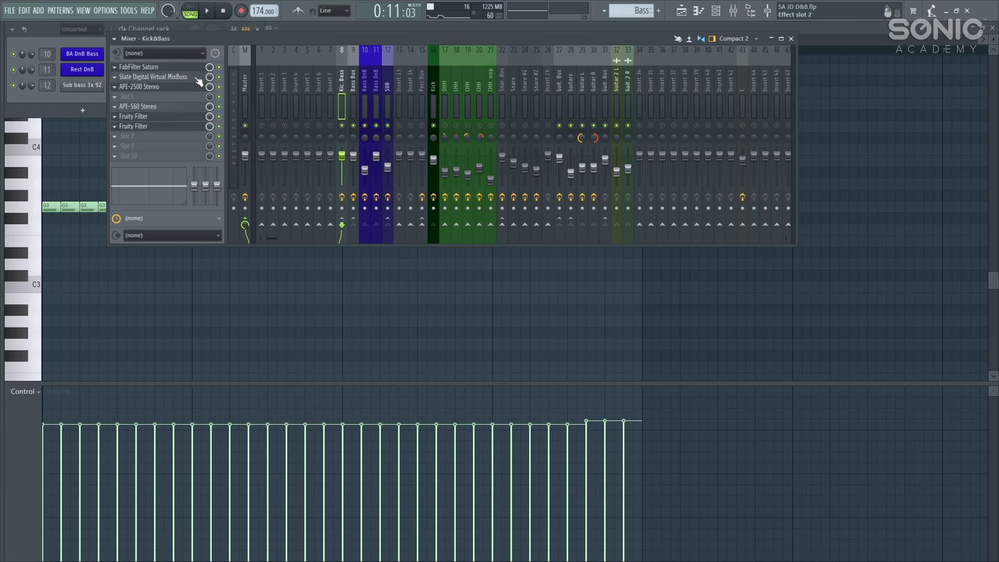
left_click(219, 106)
left_click(194, 72)
left_click(193, 72)
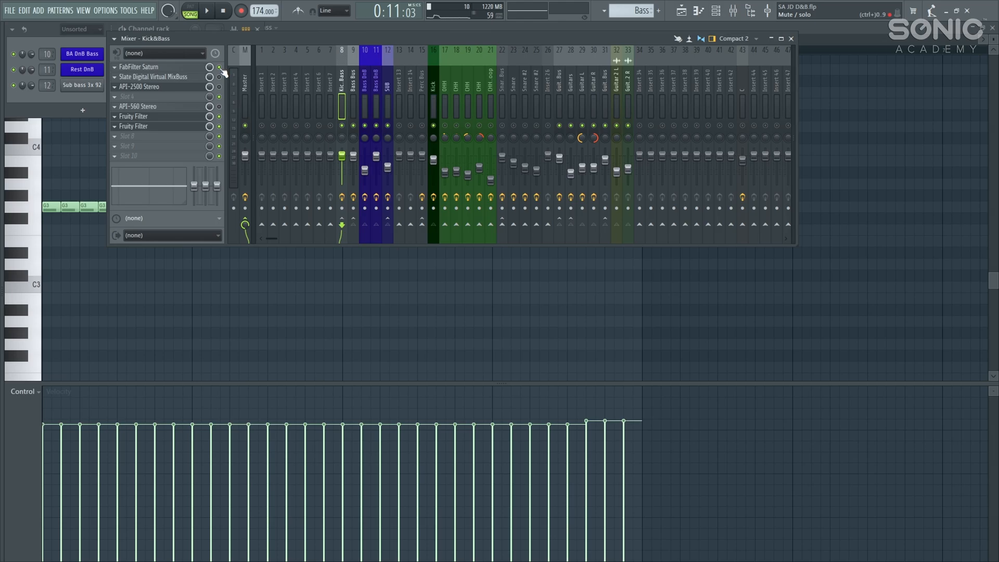
key("space")
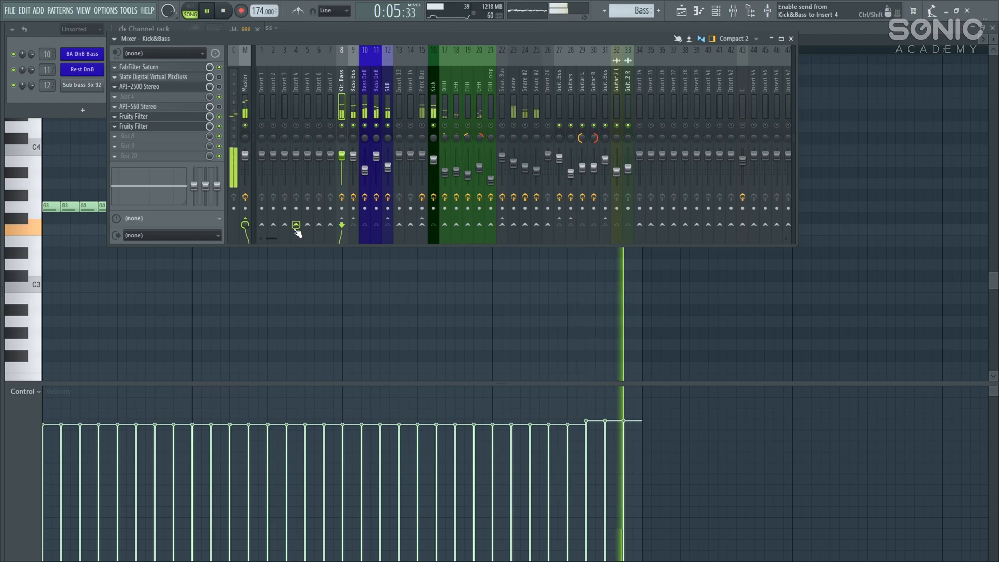
key("space")
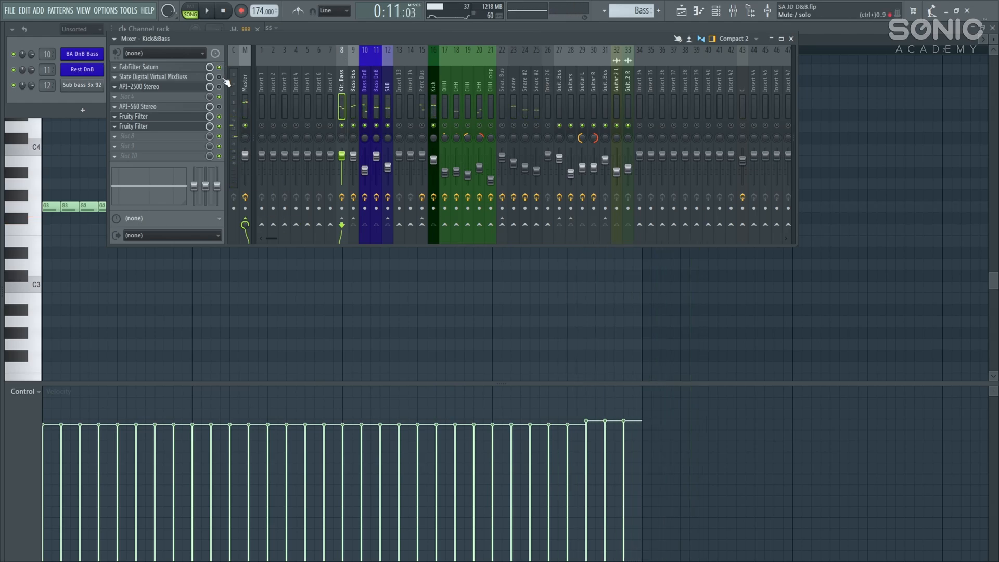
Step: Check the Slate Virtual MixBuss window, with drive at 0, then close it
left_click(200, 79)
left_click_drag(241, 175, 395, 184)
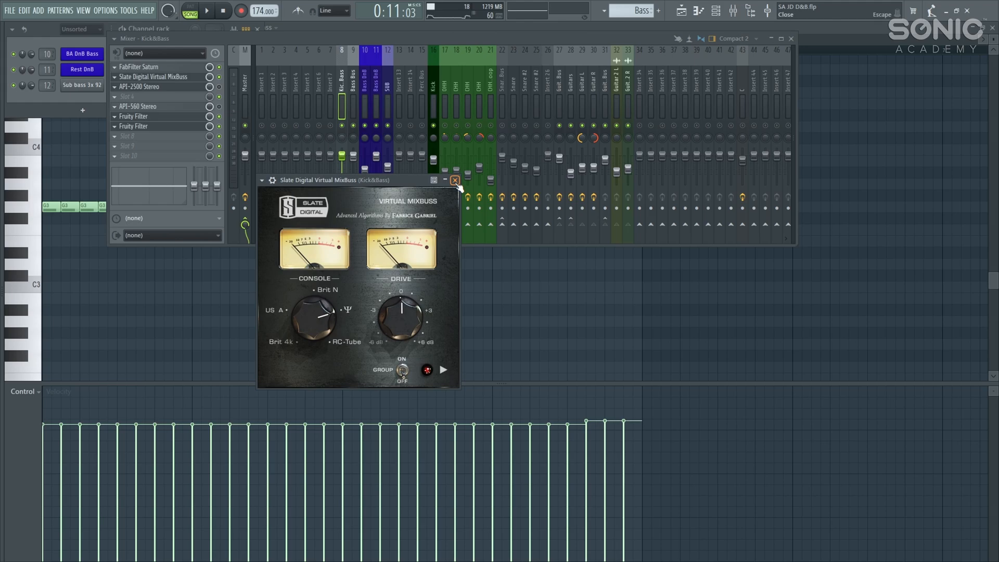
left_click(456, 180)
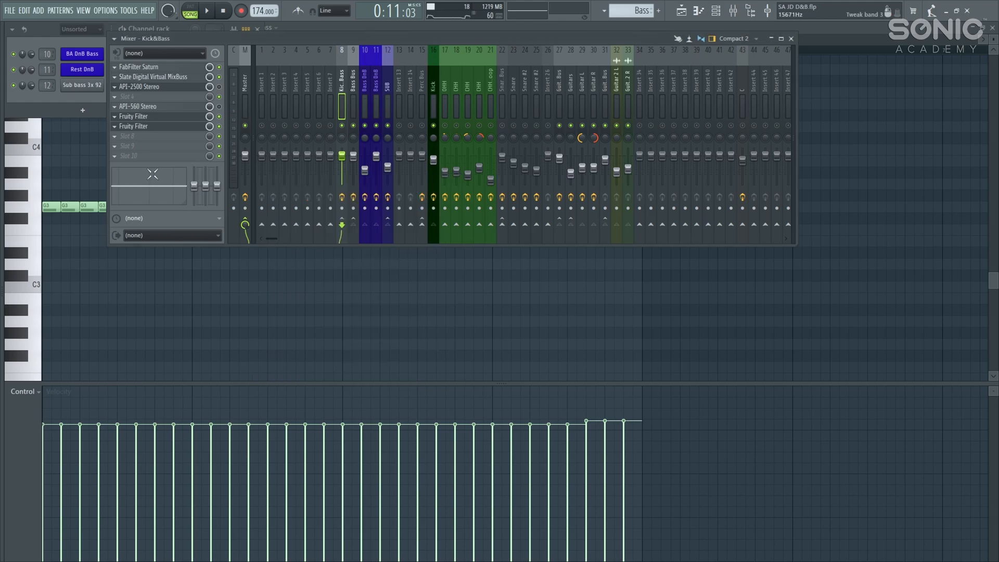
Step: Listen to the Kick&Bass API-2500 compressor in playback, then open the API-560 EQ beside it
left_click(199, 86)
left_click_drag(376, 227, 377, 196)
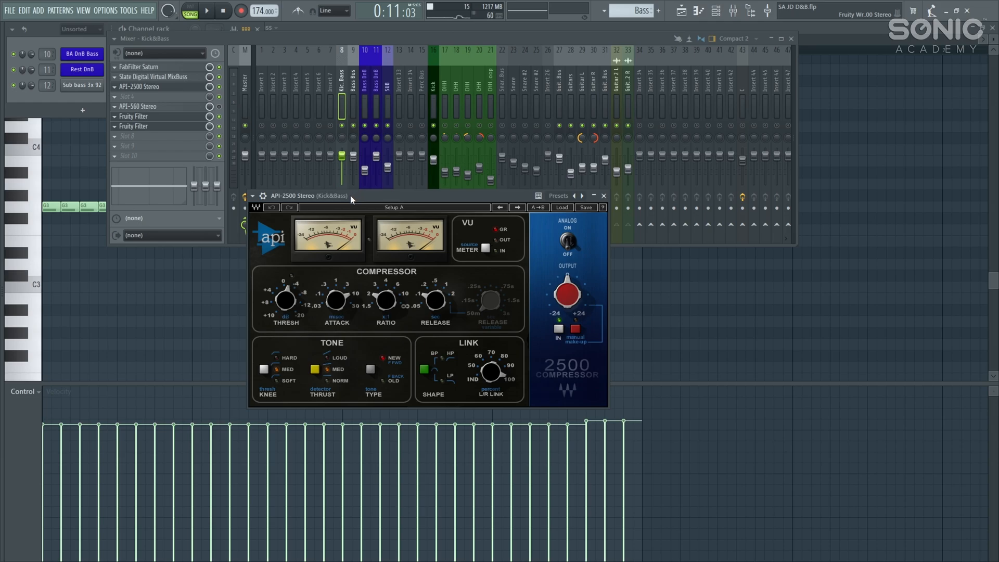
key("space")
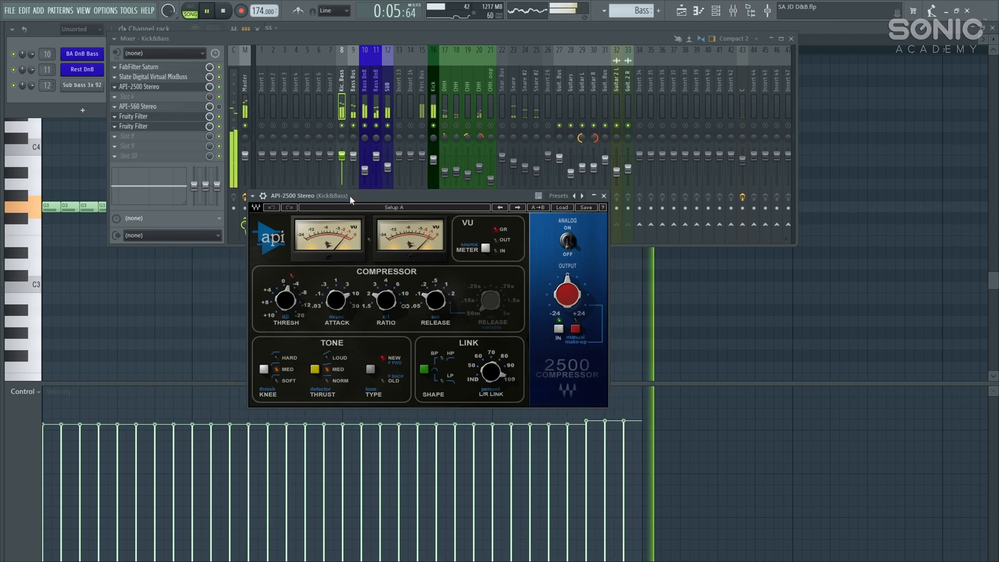
key("space")
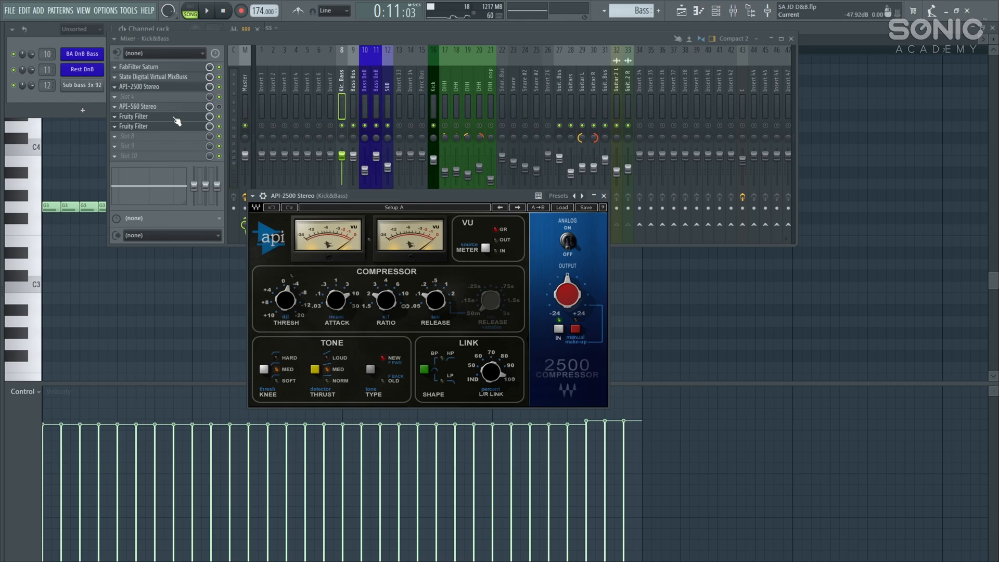
left_click(200, 107)
Step: Close the API-2500, play the Kick&Bass bus briefly, and close the API-560 EQ
left_click(487, 273)
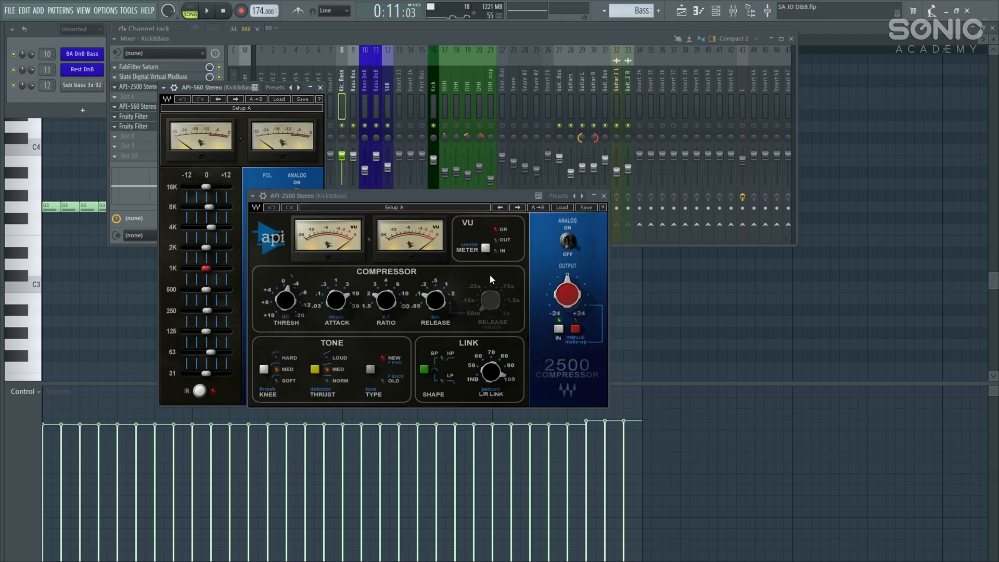
left_click(604, 196)
left_click_drag(215, 92, 366, 101)
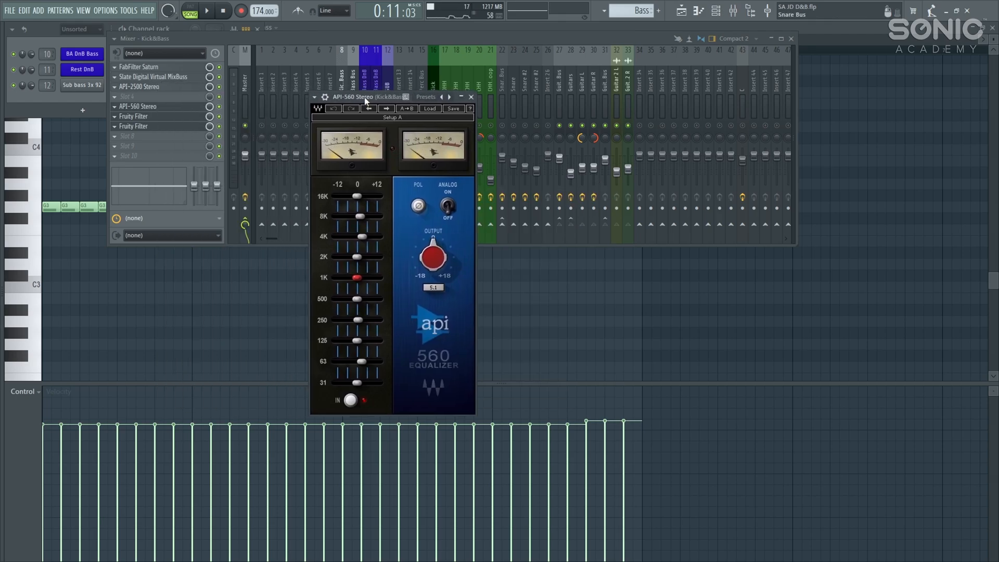
key("space")
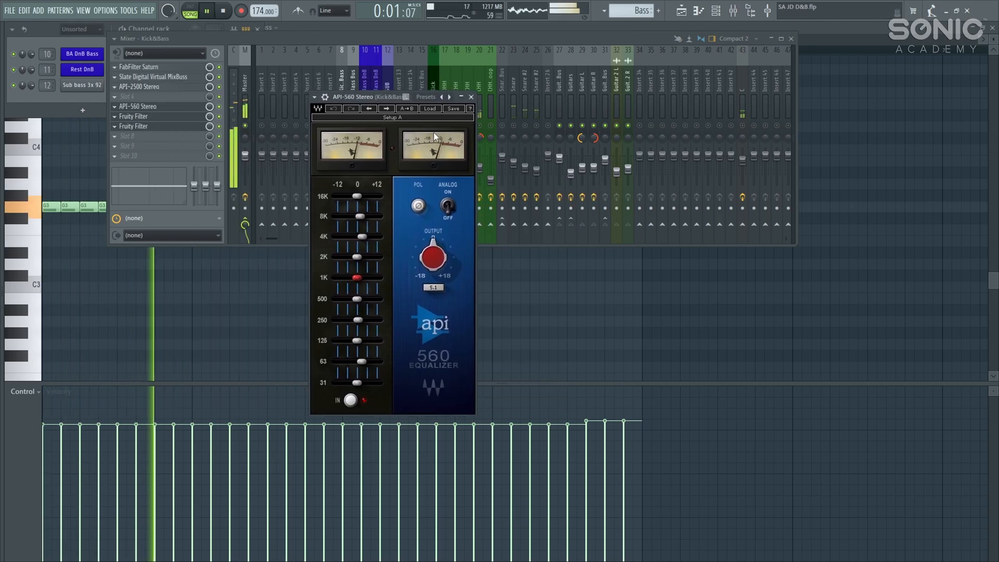
left_click(471, 97)
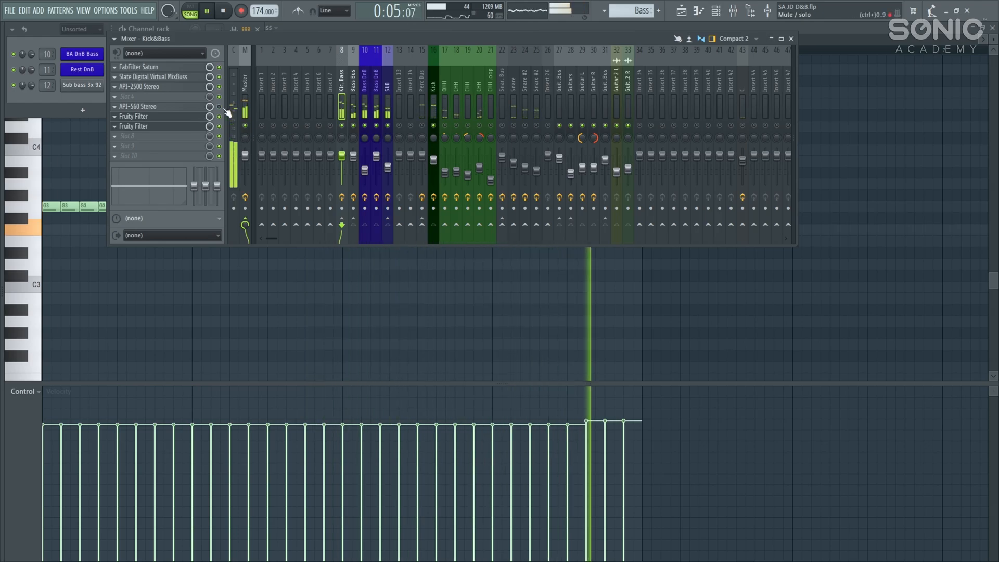
key("space")
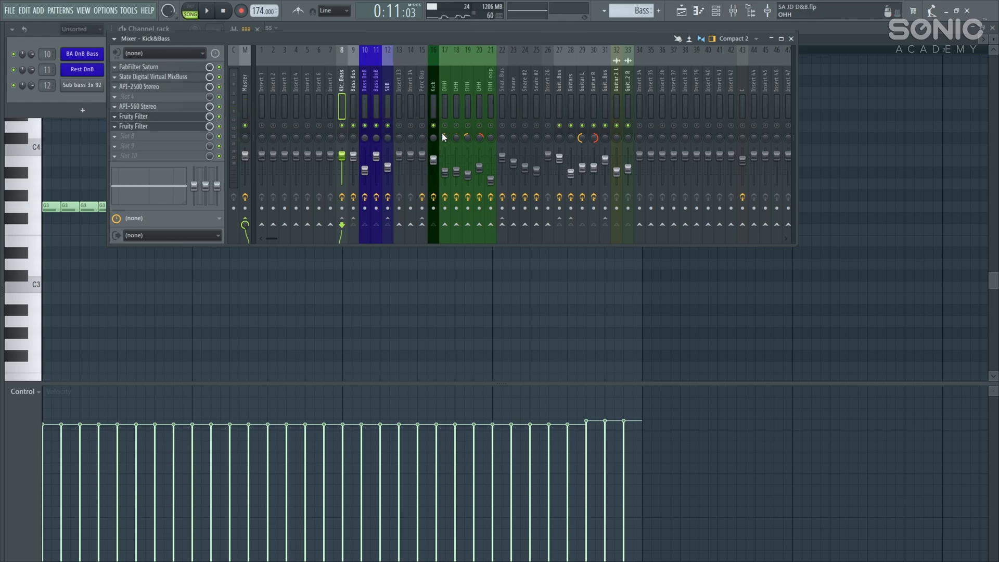
Step: Solo the percussion inserts from the Kick track and select the Perc Bus
left_click(435, 103)
right_click(423, 126)
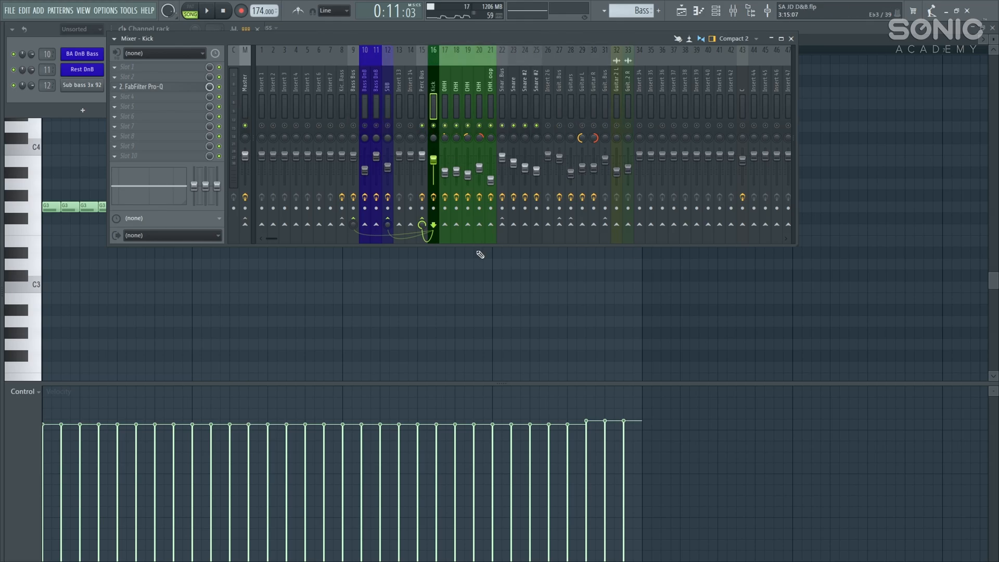
left_click(422, 88)
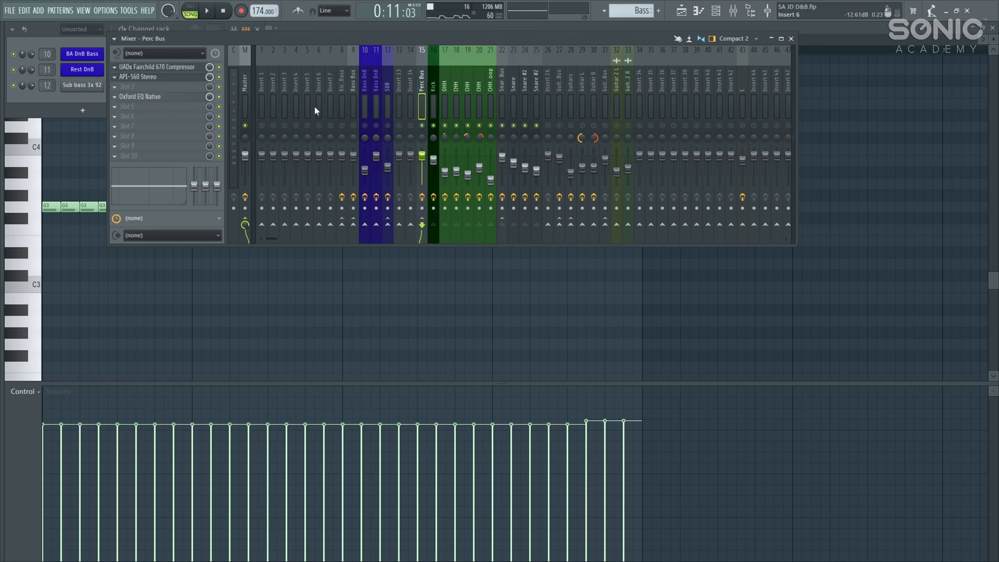
Step: Audition the Perc Bus through the UADx Fairchild 670 during playback, then close the plugin
left_click(197, 73)
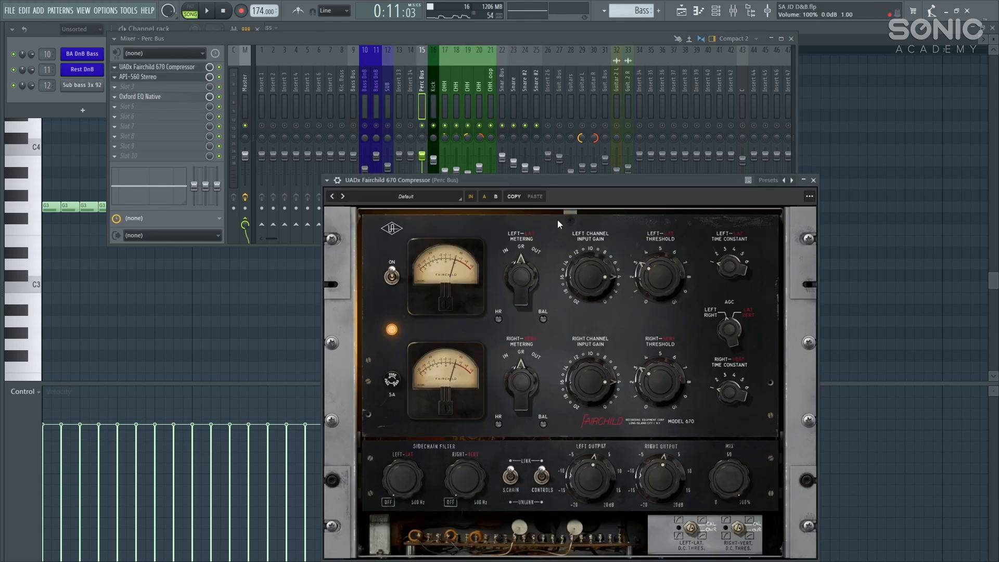
left_click_drag(560, 179, 499, 145)
key("space")
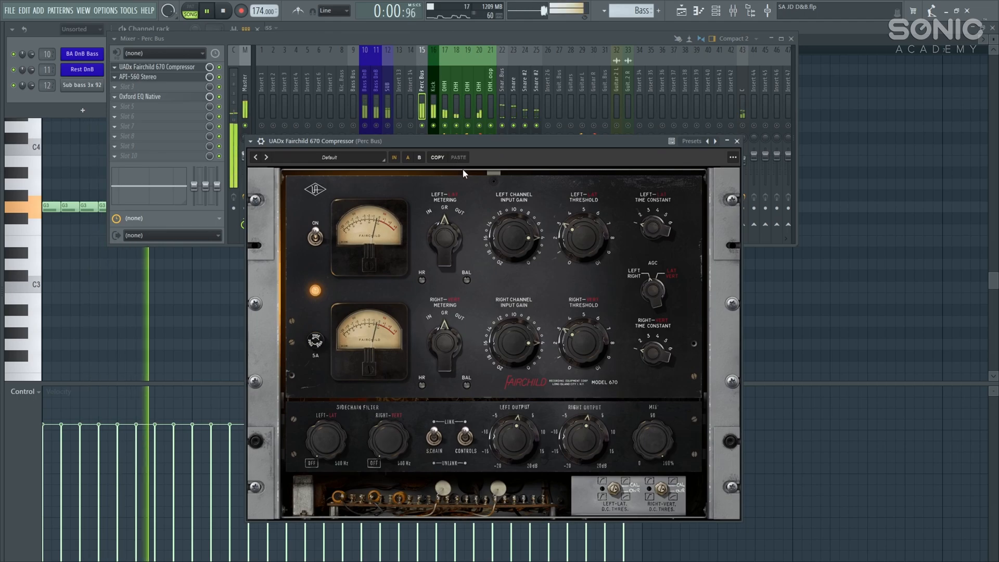
left_click_drag(457, 144, 447, 190)
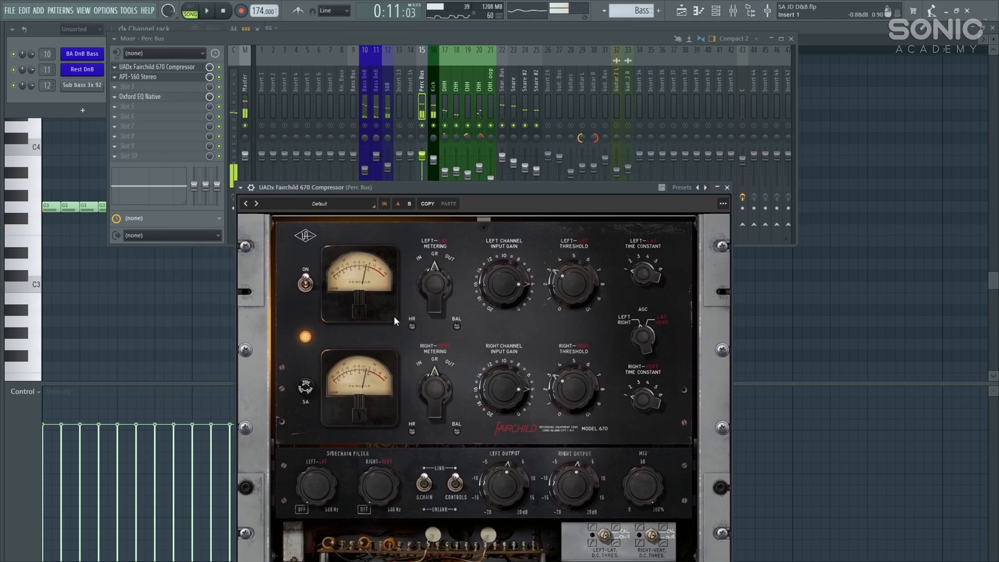
key("space")
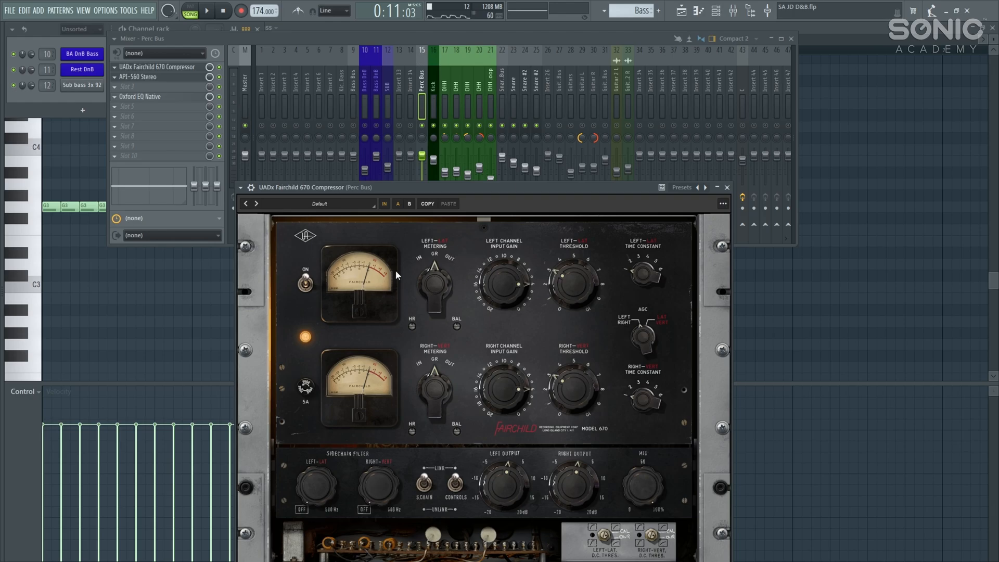
key("space")
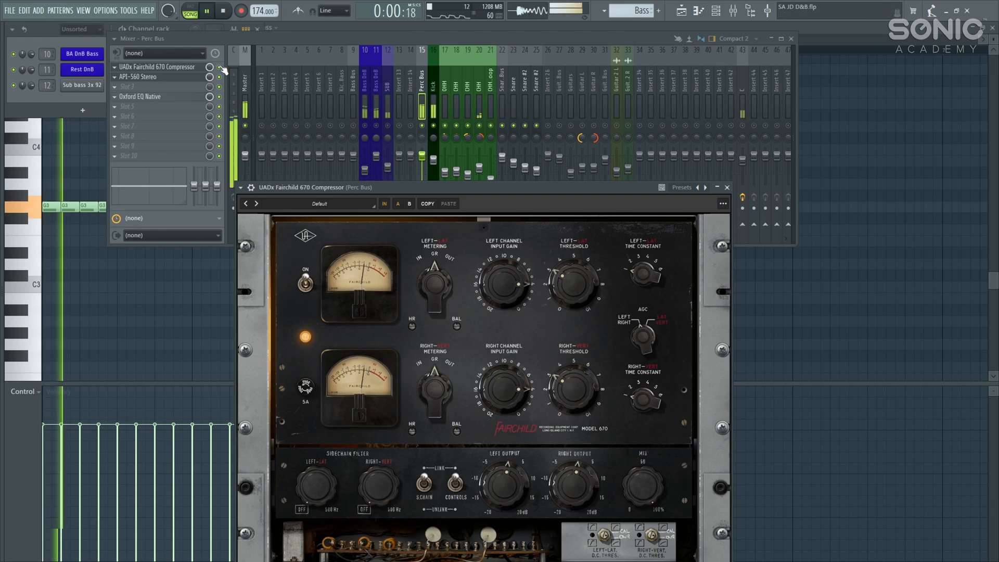
right_click(220, 68)
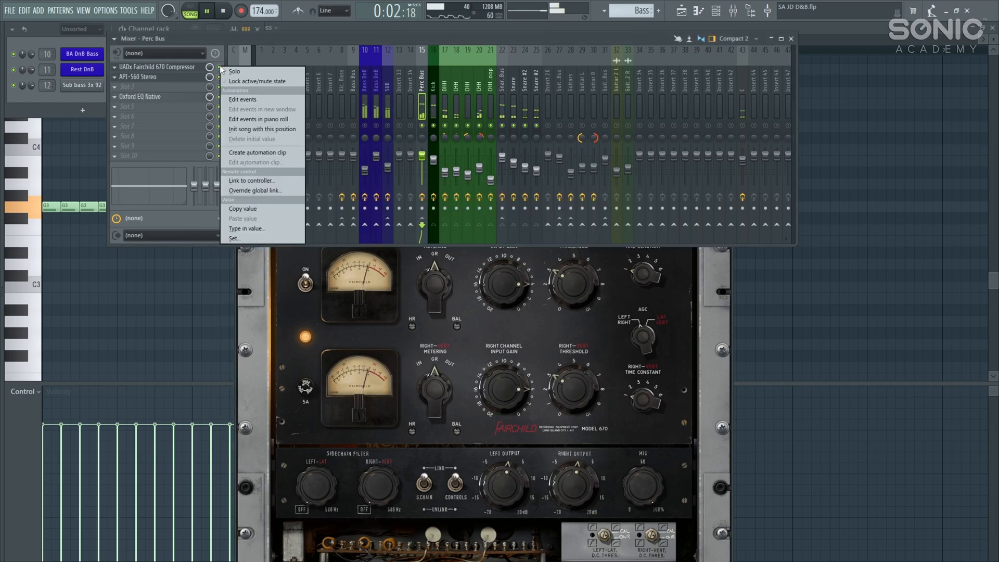
left_click(230, 37)
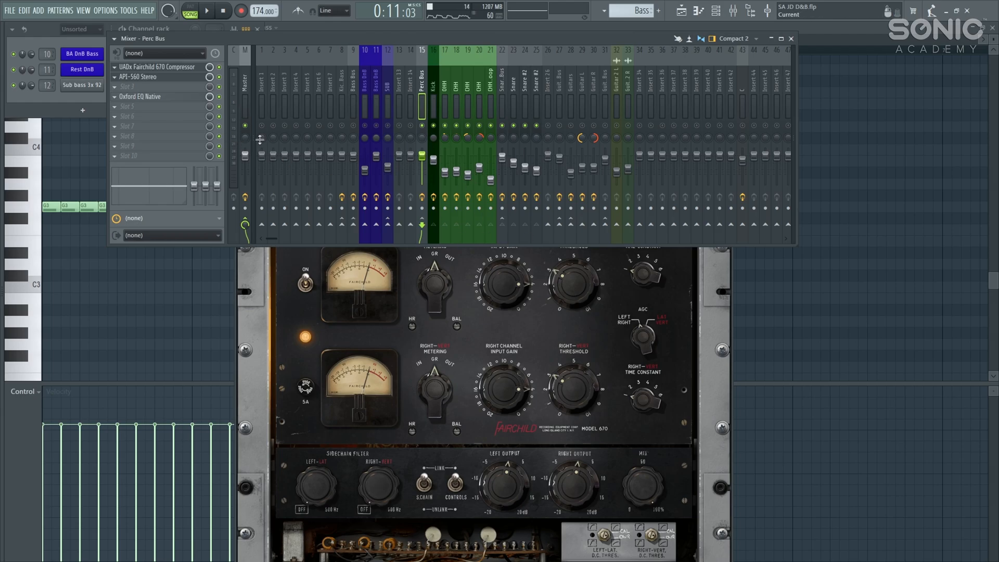
left_click(199, 67)
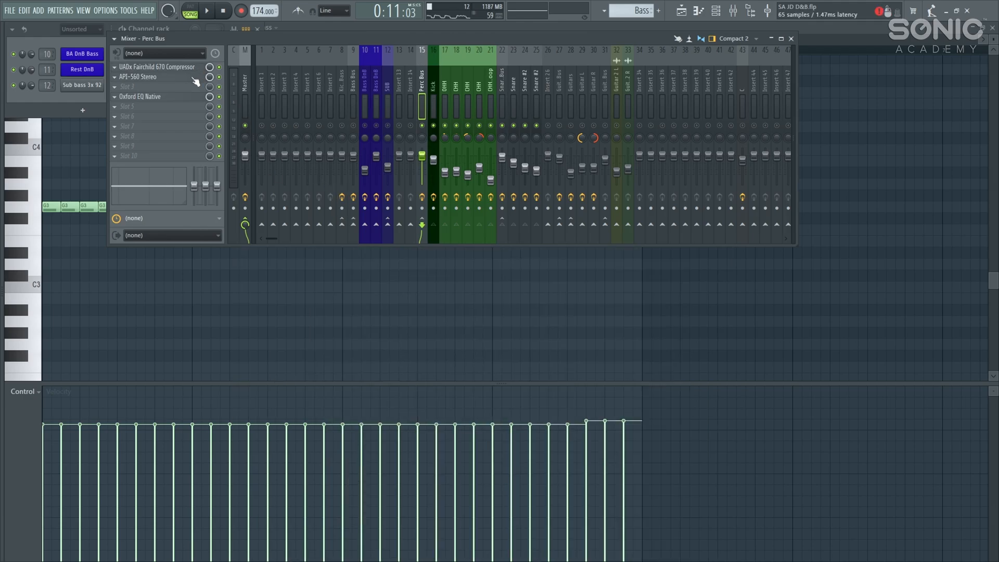
left_click(197, 77)
left_click_drag(149, 139, 397, 243)
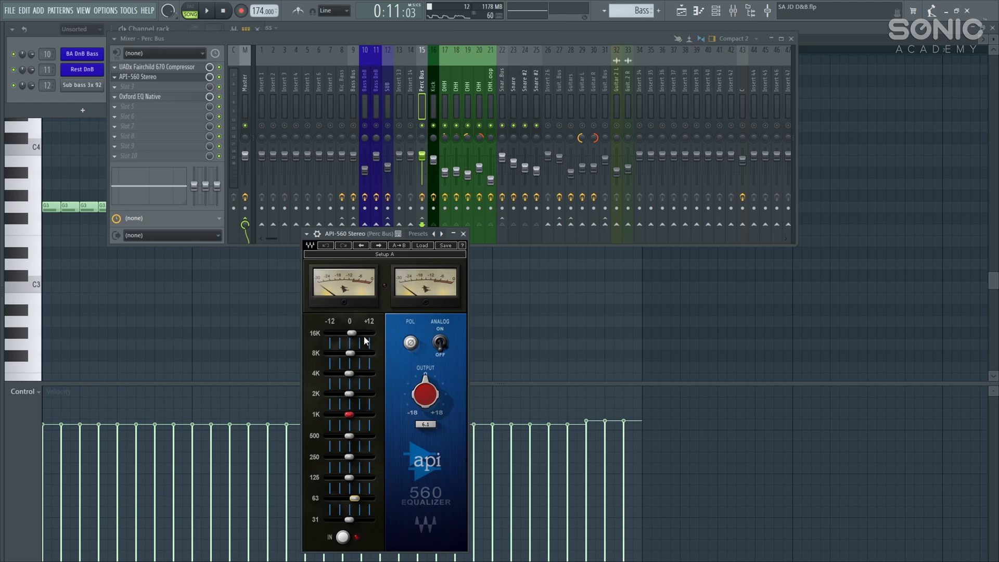
key("space")
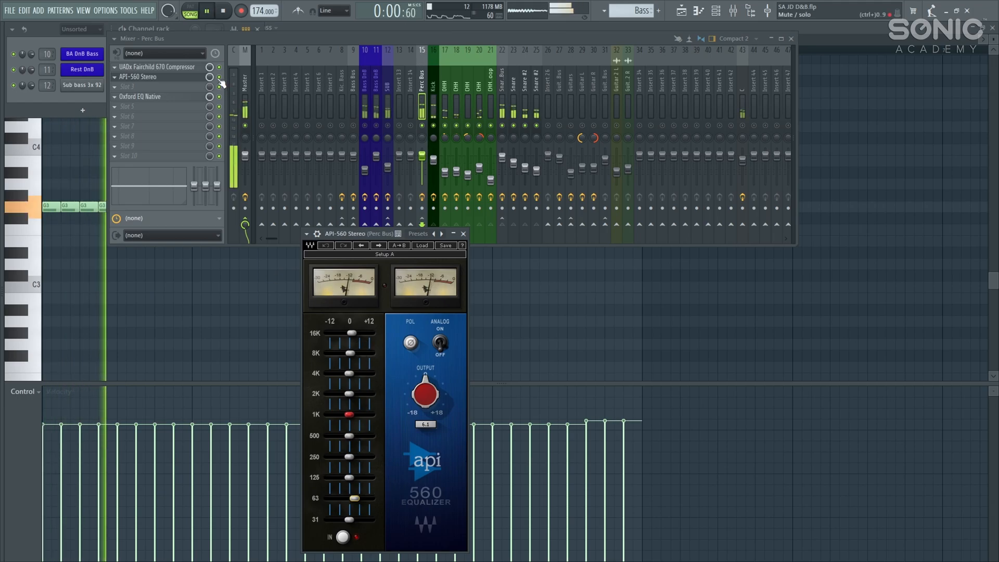
left_click(222, 98)
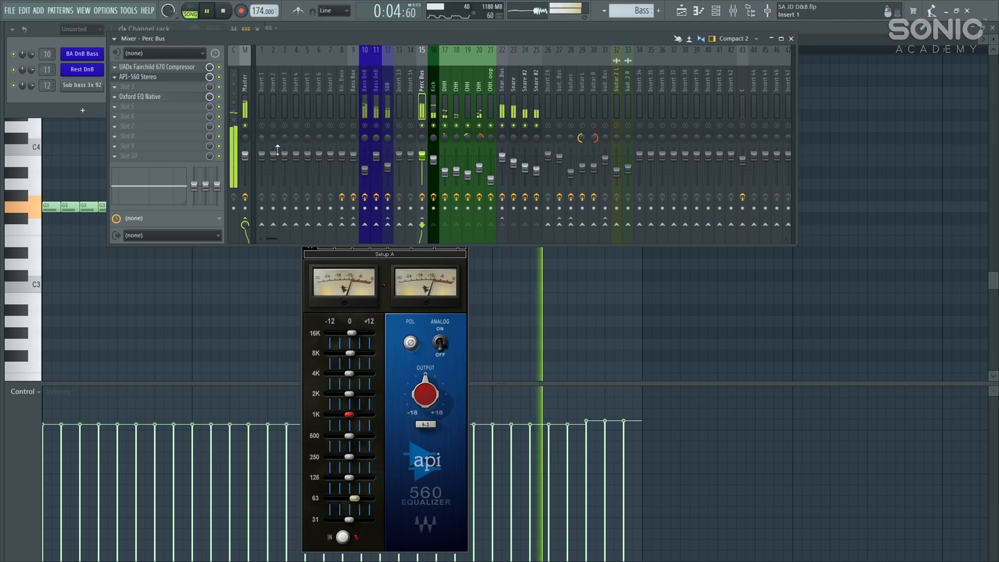
key("space")
left_click(449, 329)
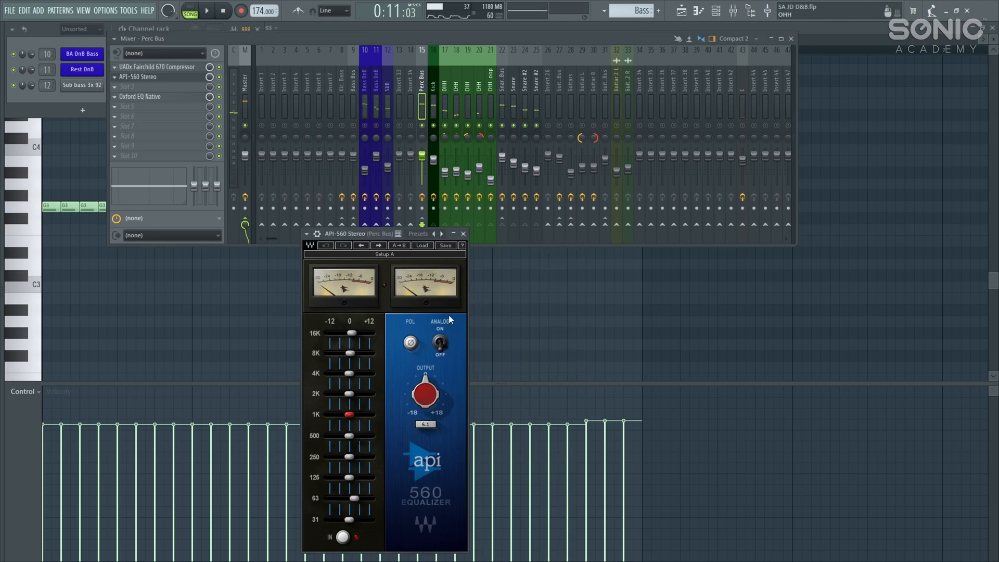
left_click(463, 234)
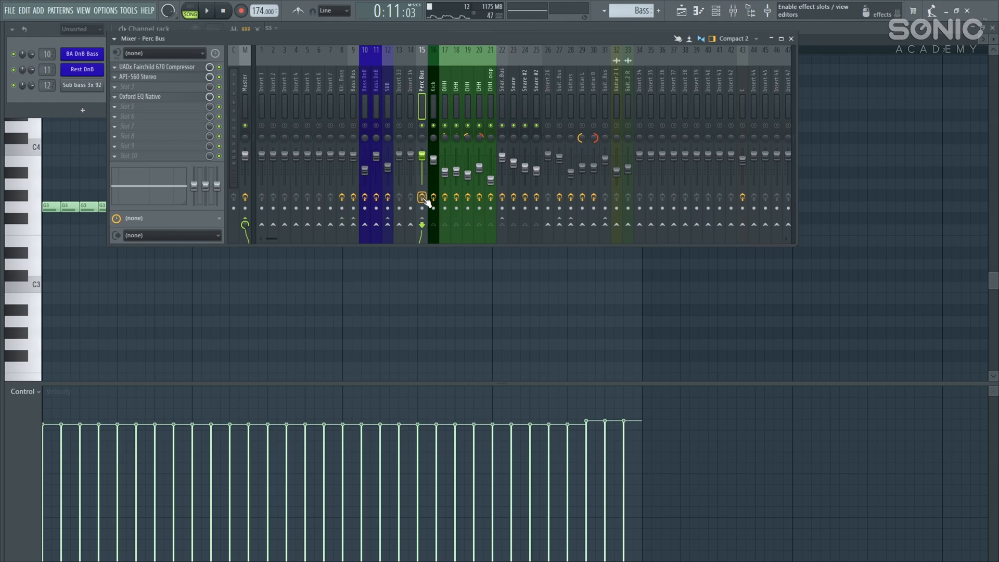
Step: A/B the Perc Bus effects during playback, ending with the effects enabled
key("space")
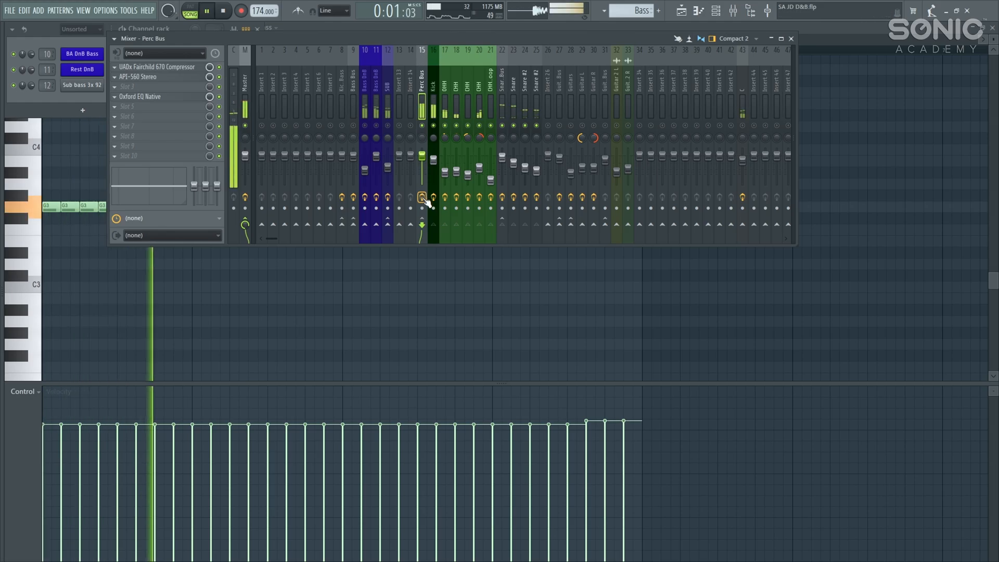
left_click(424, 199)
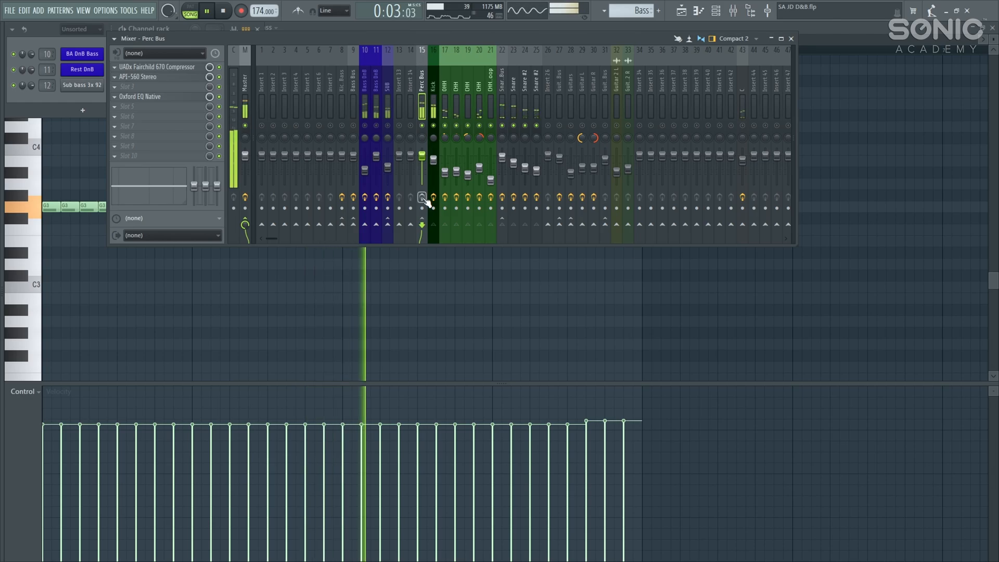
left_click(423, 197)
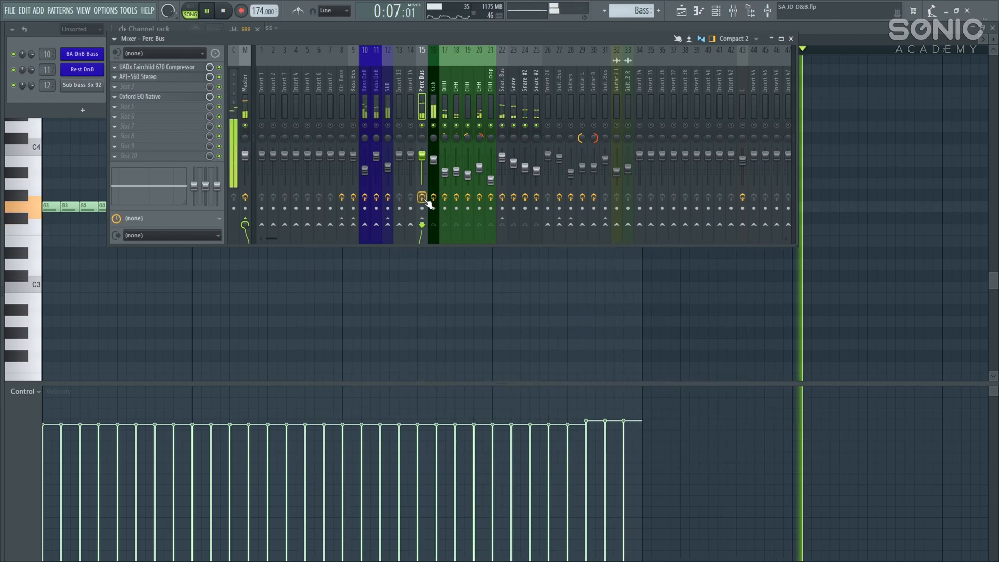
left_click(422, 198)
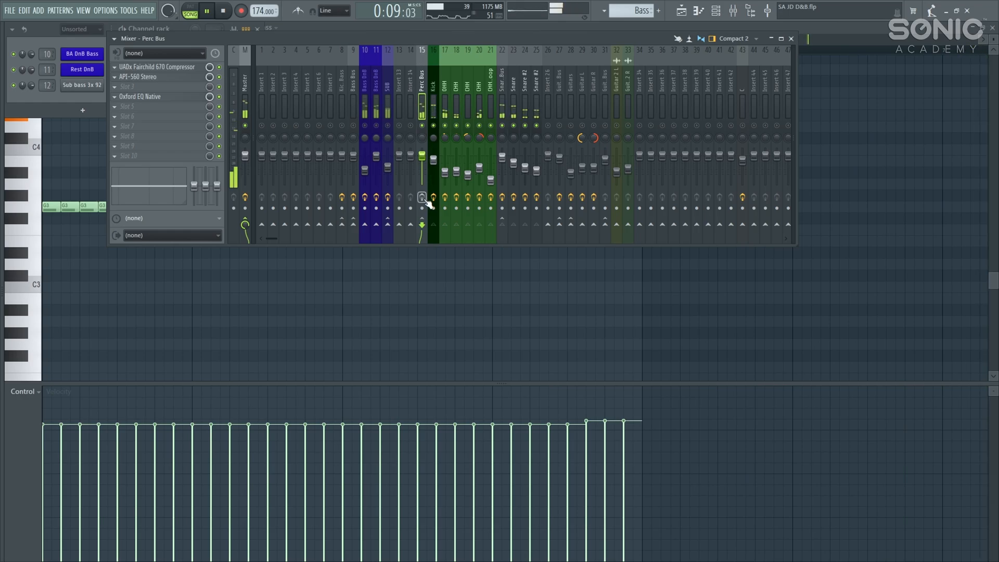
left_click(423, 198)
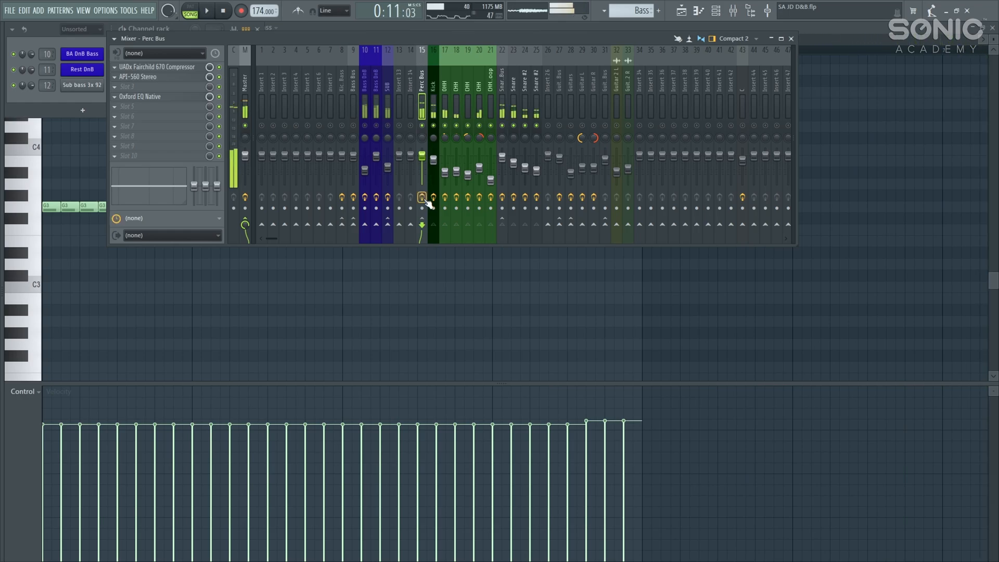
key("space")
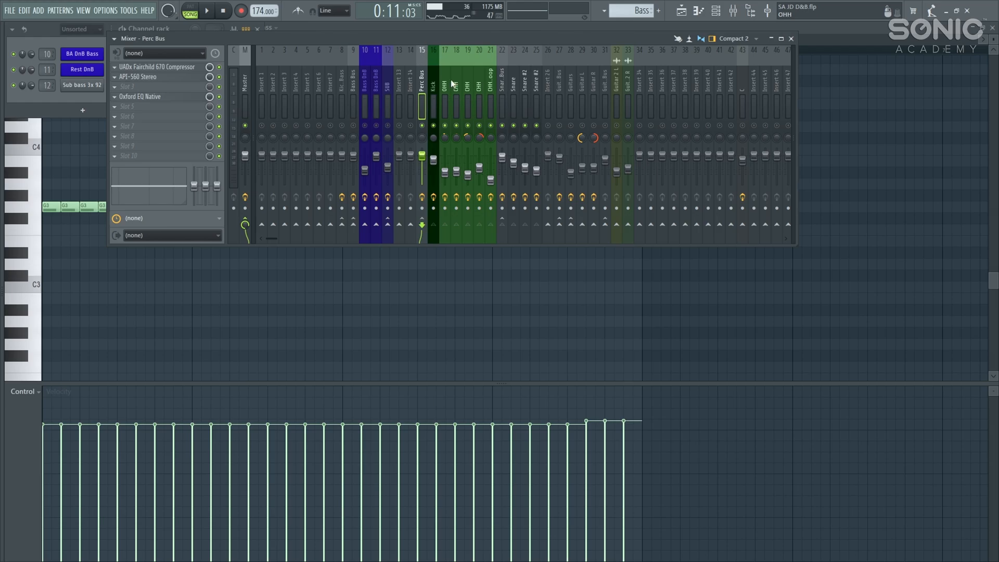
Step: Check the Fairchild 670 slot, then swap the Mixer for the Playlist arrangement
left_click(191, 68)
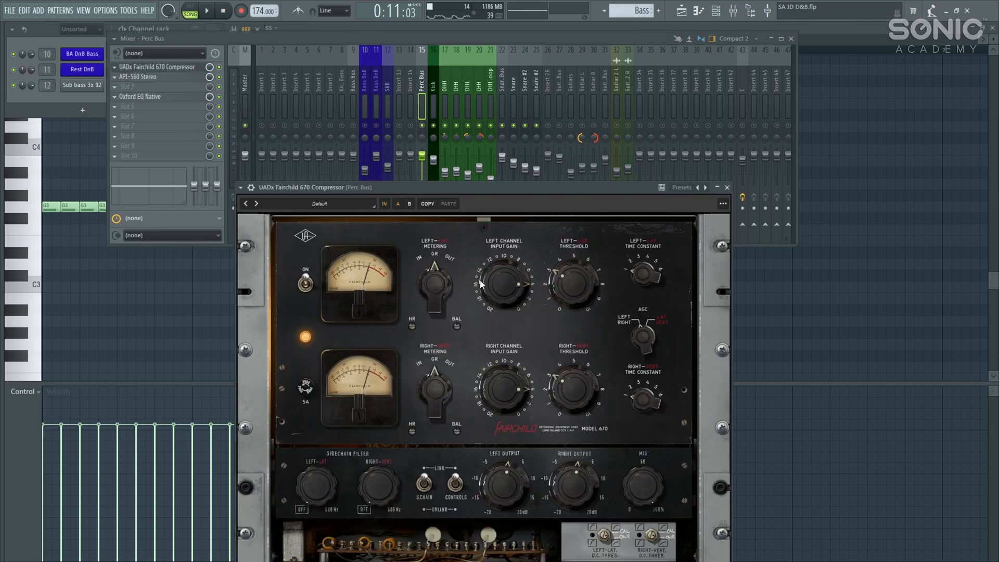
left_click(727, 187)
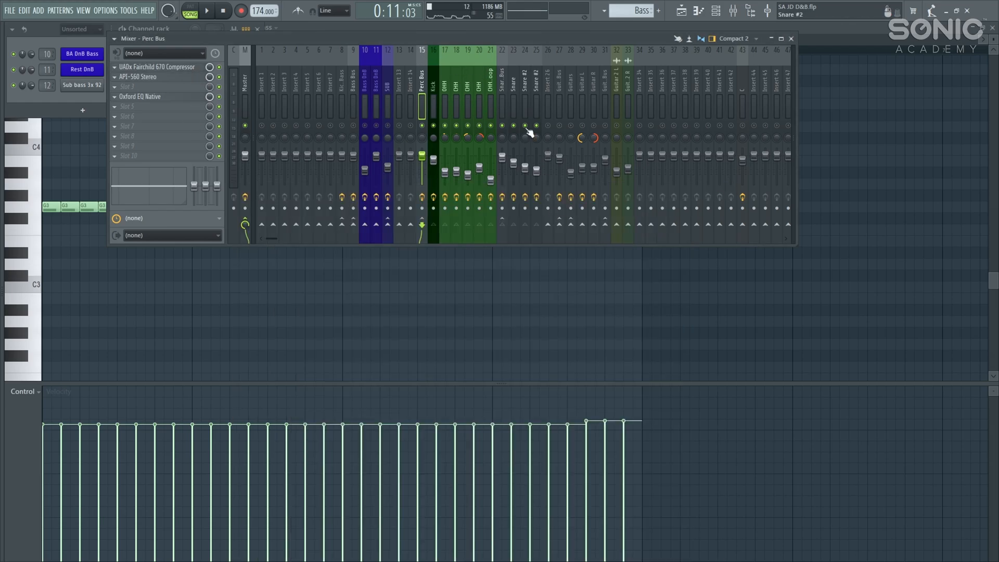
key("F9")
key("F5")
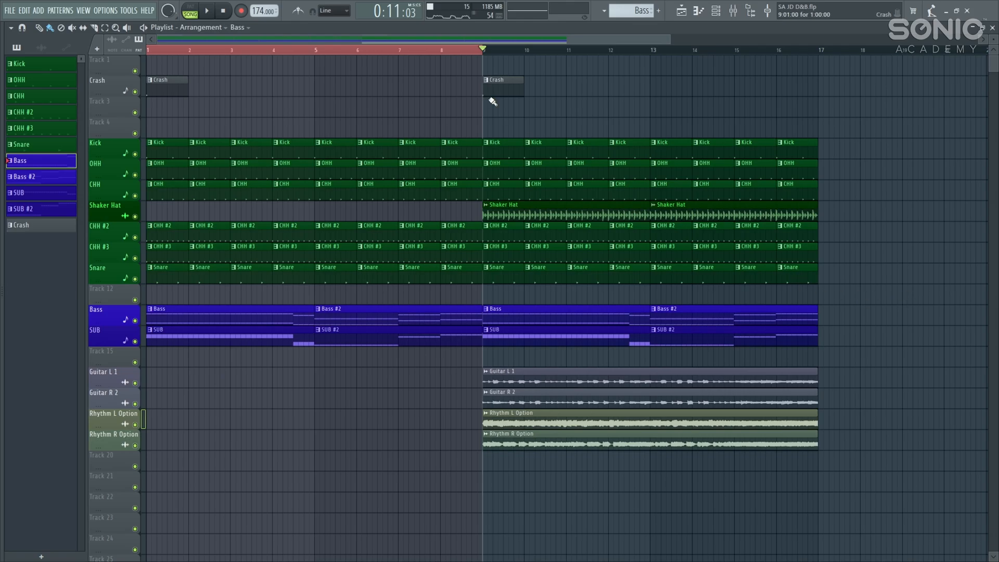
Step: Clear the bars 1–9 time selection and play the arrangement from bar 1
scroll(460, 146, "down", 2)
left_click(206, 50)
key("space")
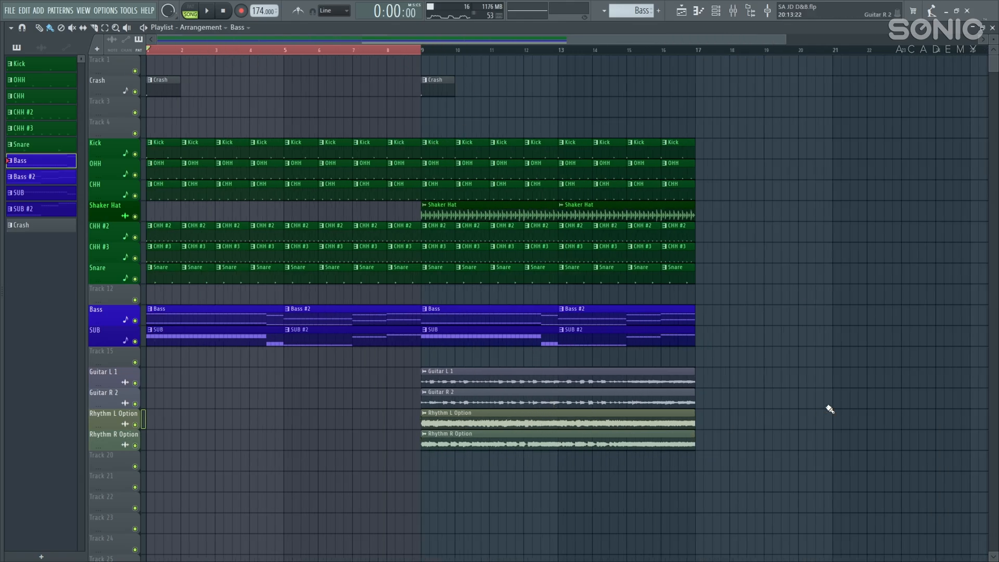
right_click(458, 51)
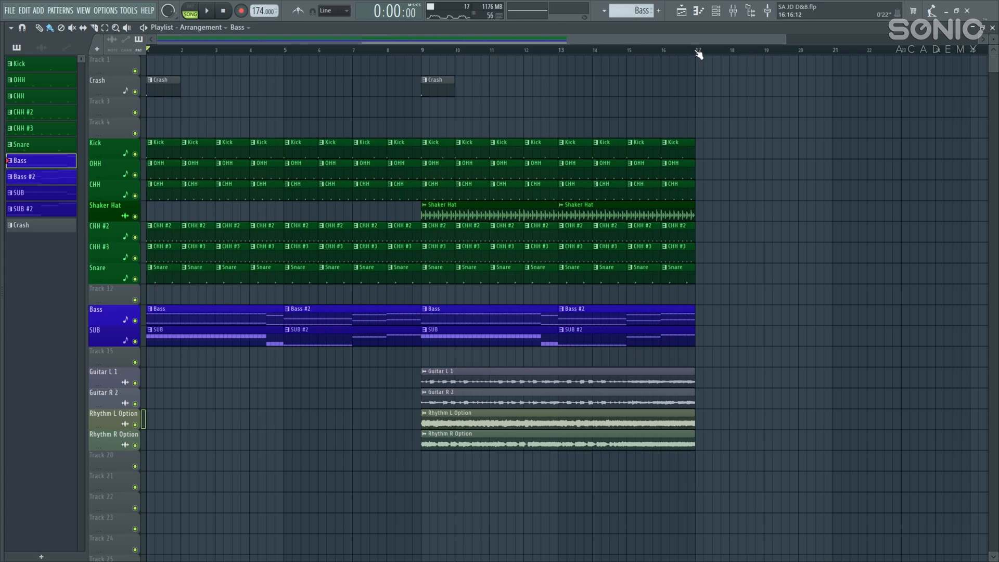
left_click(733, 10)
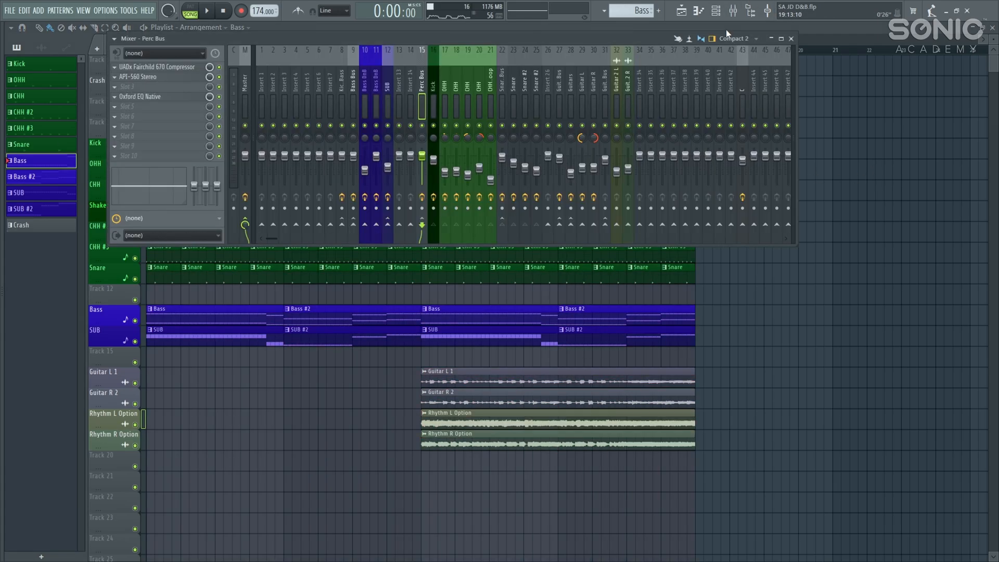
key("F9")
key("space")
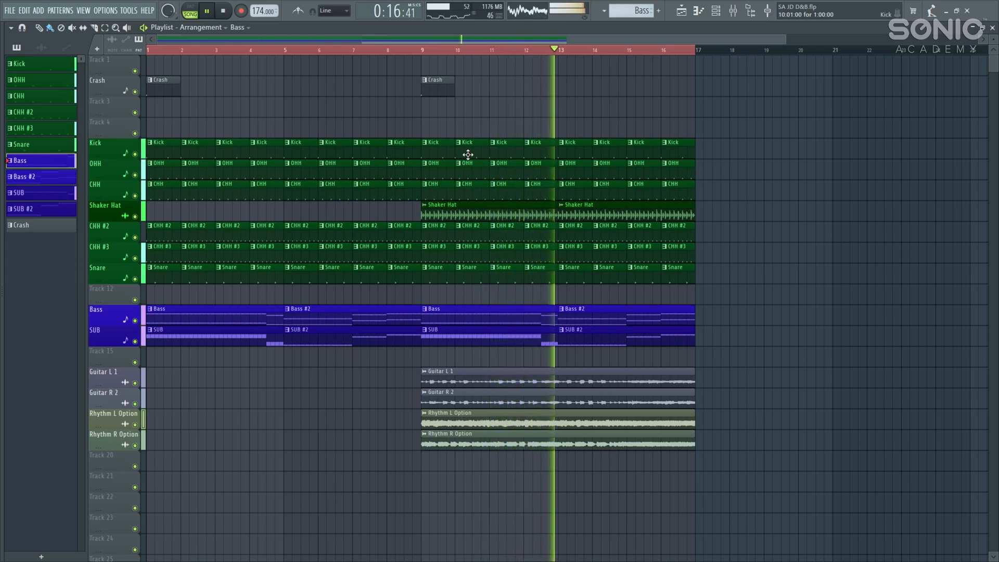
Step: Set bars 9–17 as the playback range, play from bar 9, and reopen the mixer
left_click(697, 84, "ctrl")
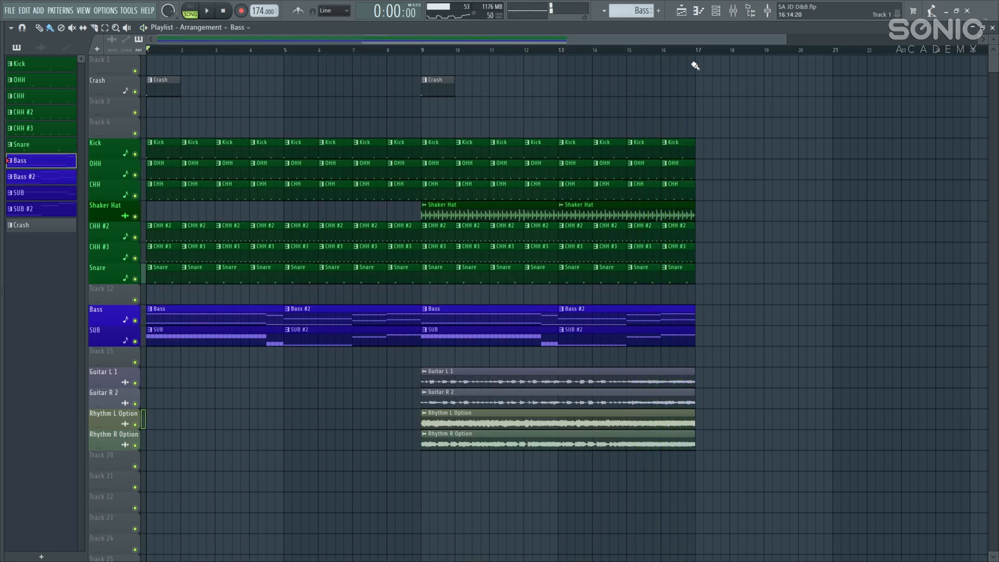
left_click_drag(700, 54, 423, 53)
key("space")
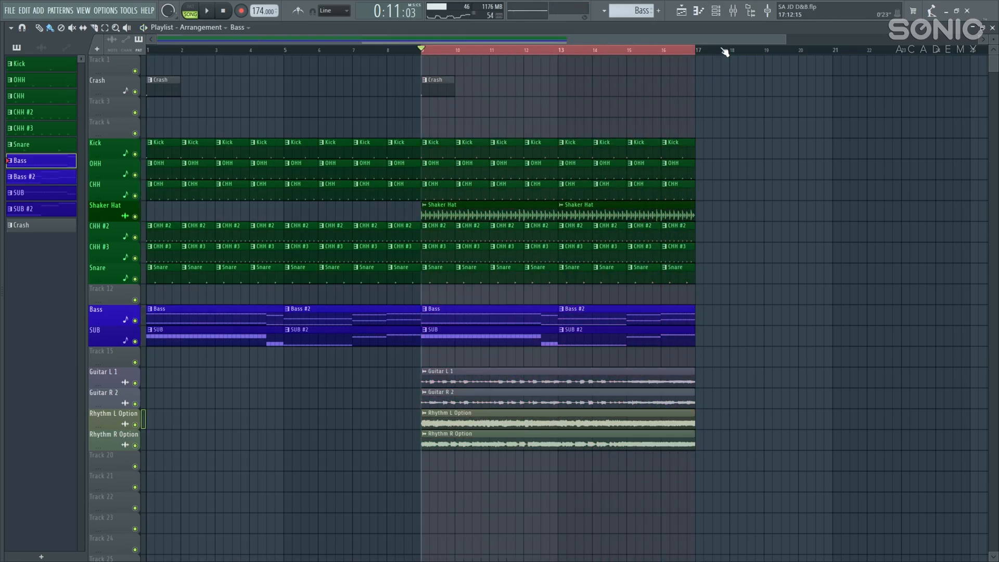
left_click(733, 10)
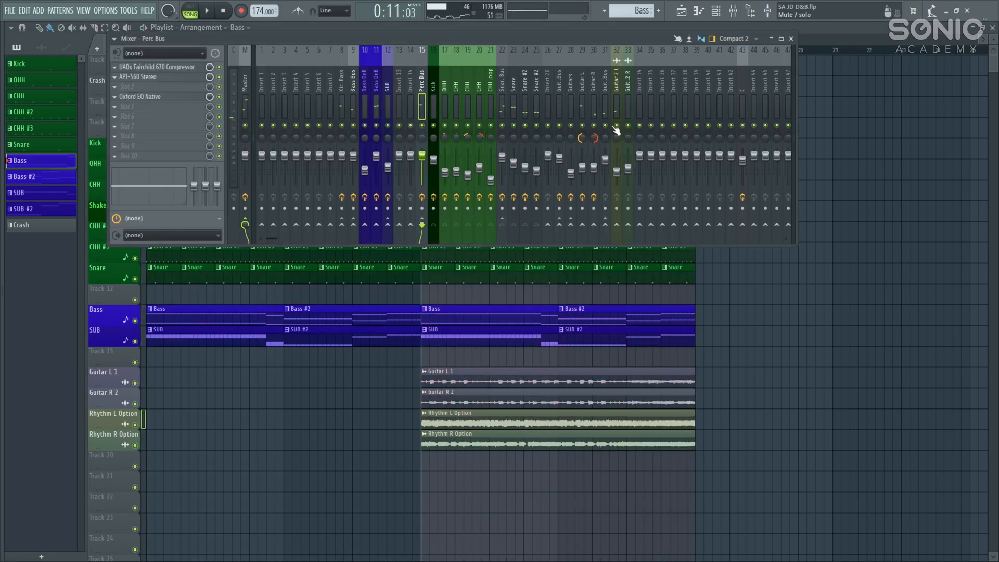
Step: Maximize the mixer and step through the Guitar 2 R, Guitar Bus, Guitars and Guitar L inserts
double_click(620, 37)
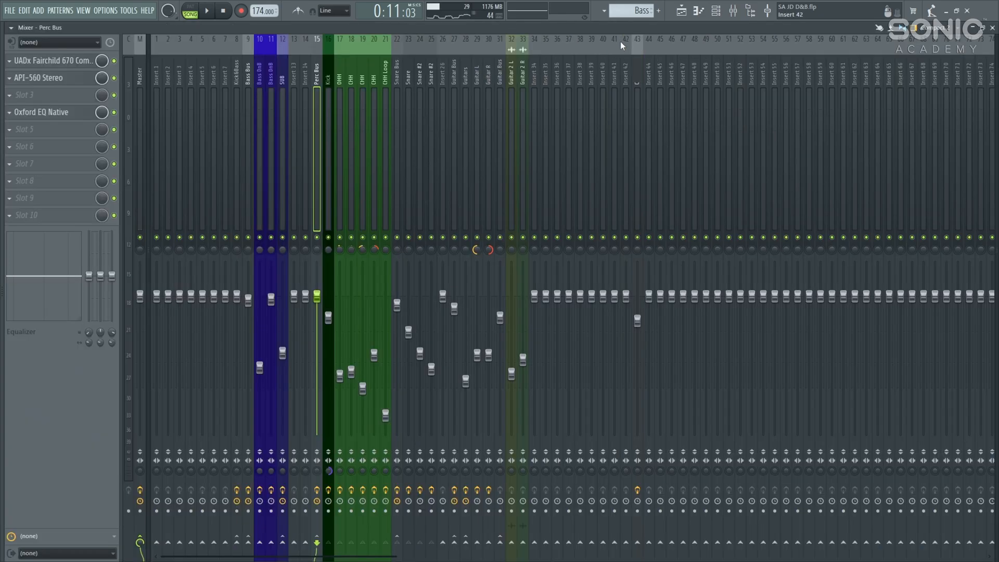
left_click(524, 74)
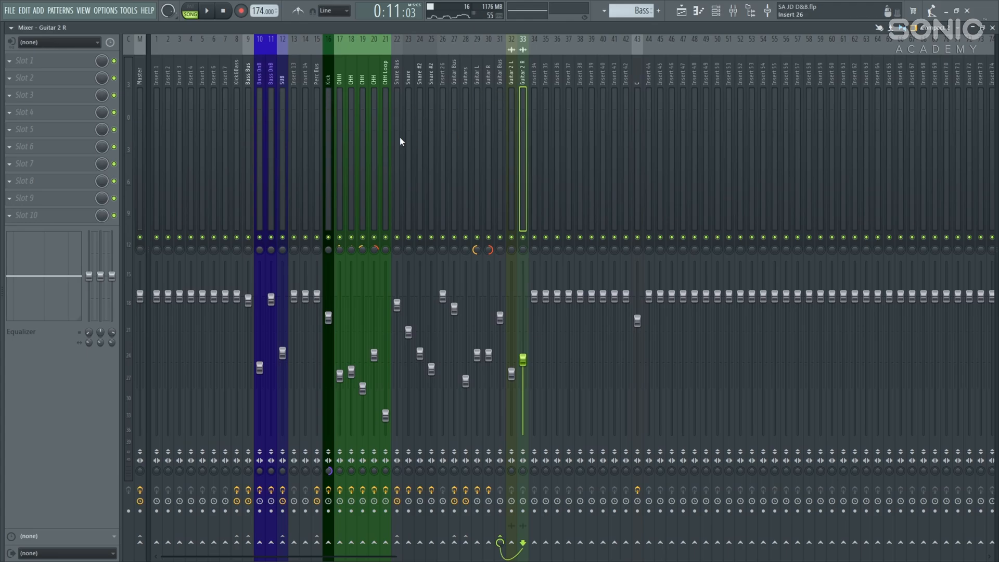
left_click(454, 78)
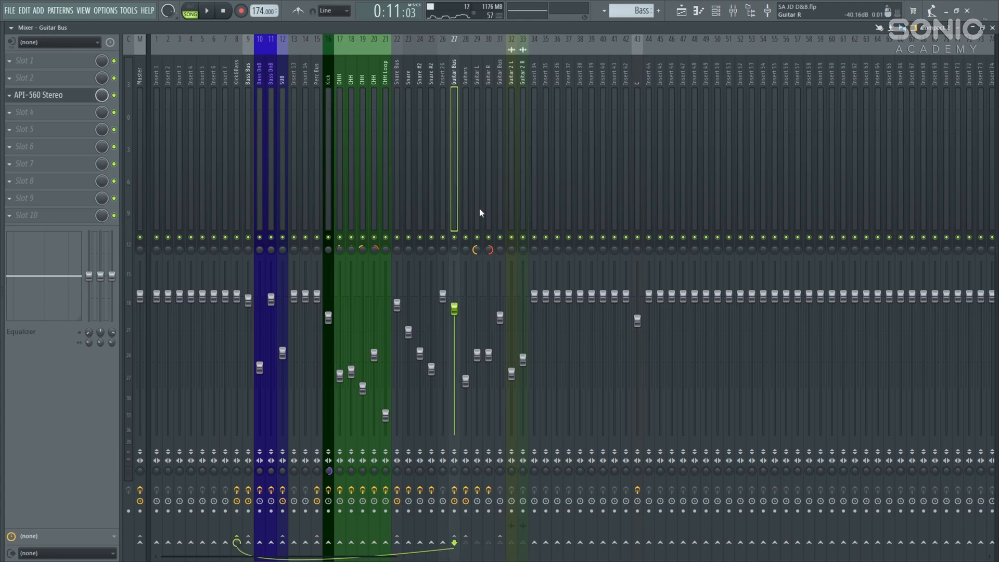
left_click(466, 81)
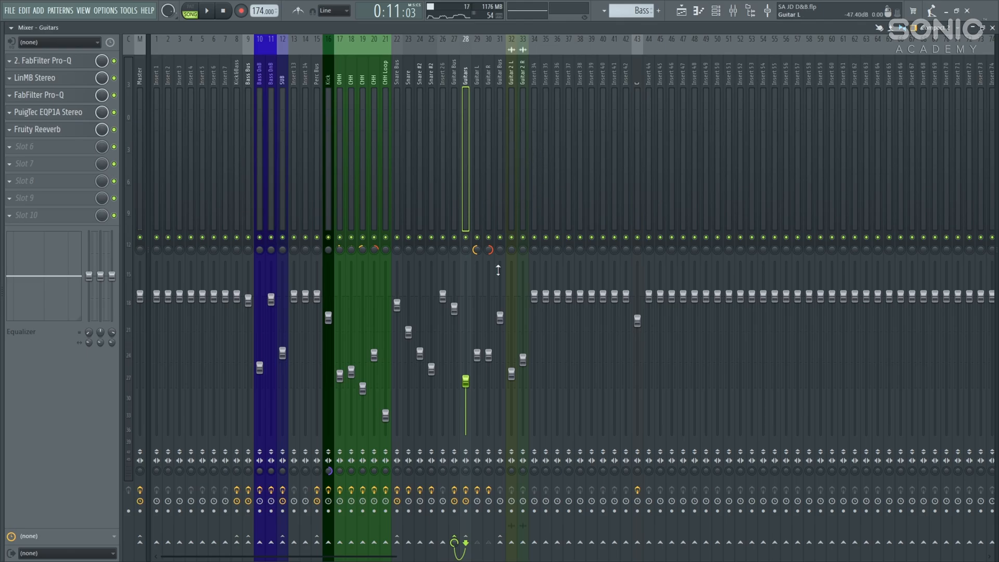
left_click(476, 78)
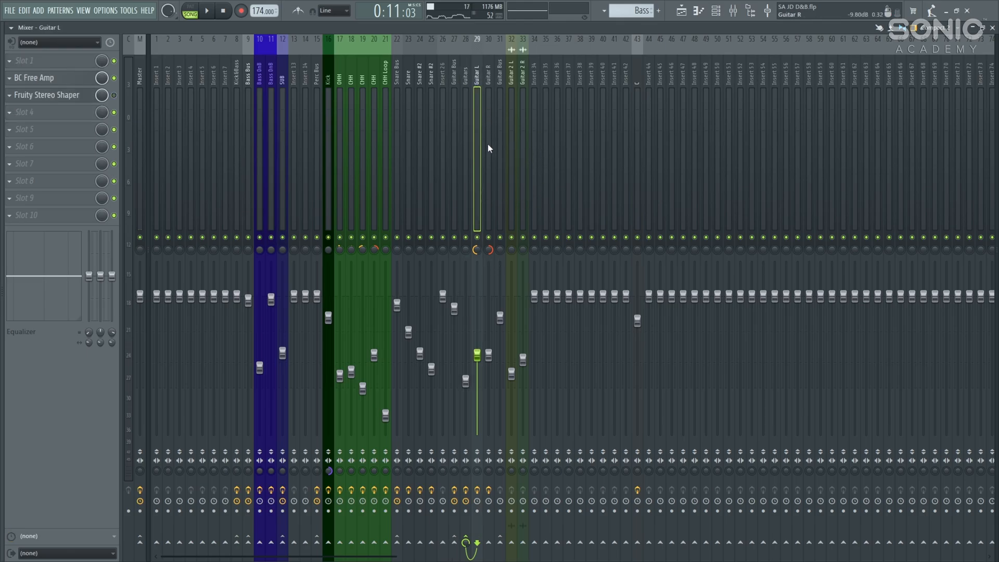
Step: Solo Guitar L and audition it, briefly checking its BC Free Amp plugin
right_click(478, 238)
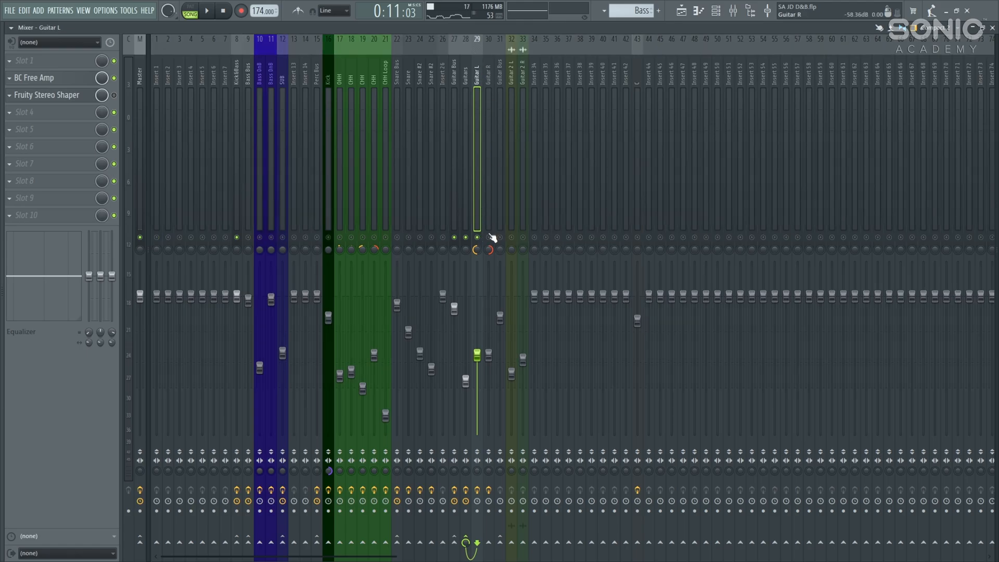
key("space")
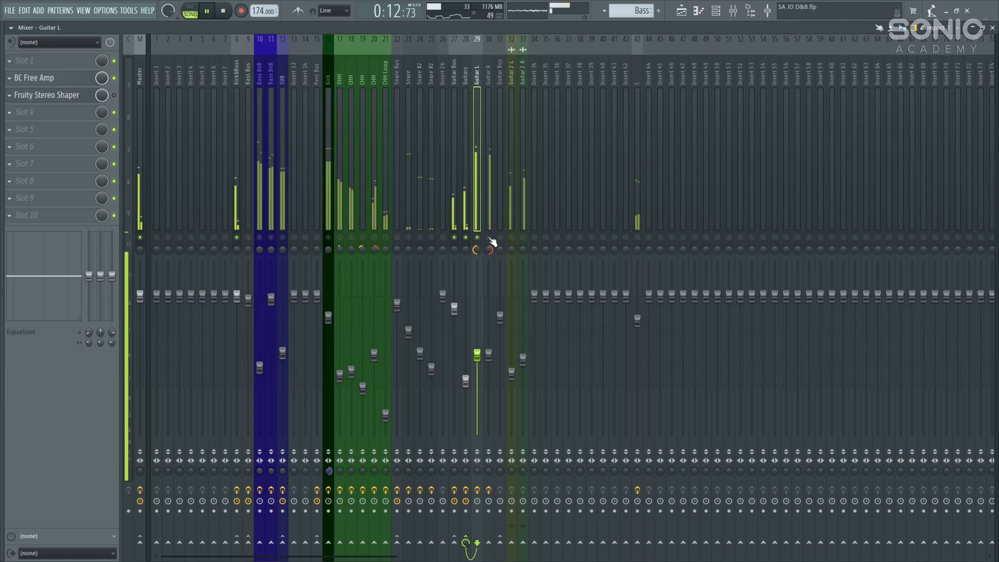
key("space")
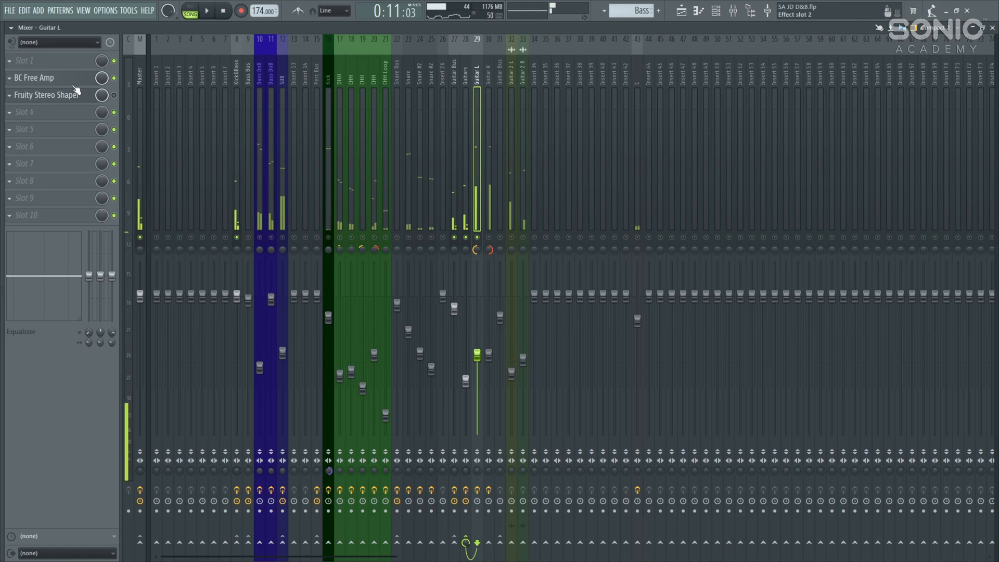
left_click(86, 79)
left_click(85, 79)
key("space")
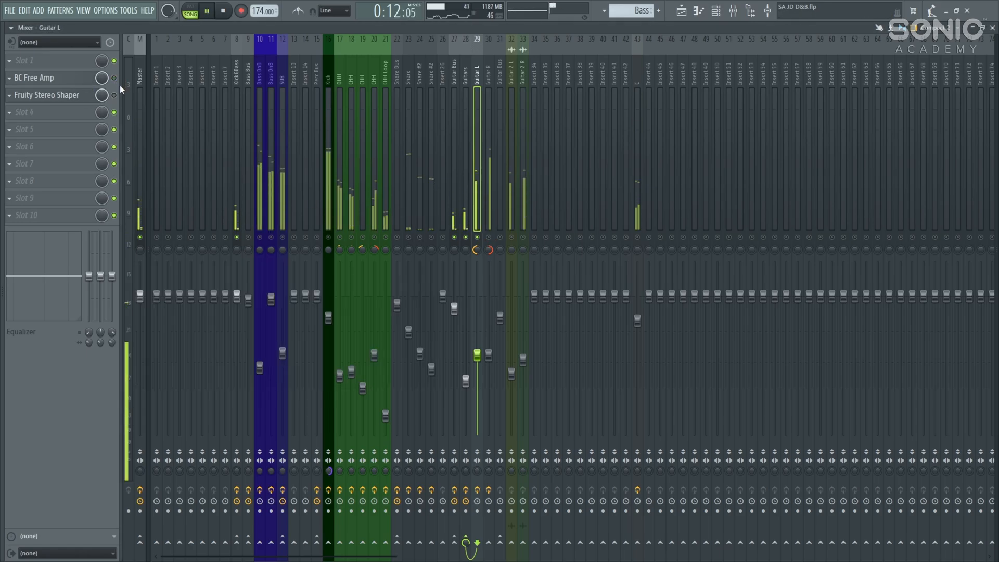
key("space")
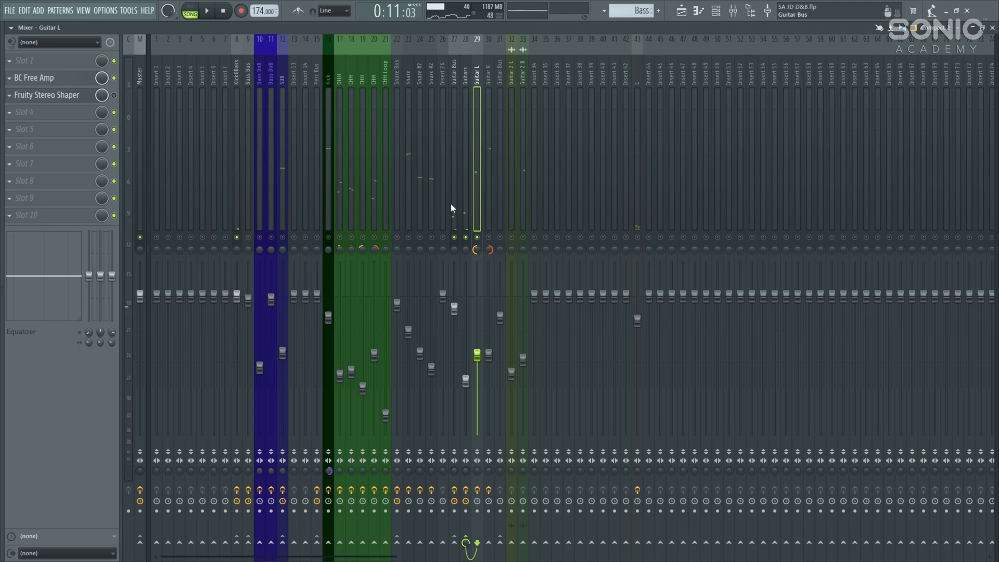
key("space")
Step: Solo Guitar R alongside Guitar L, then return to the Playlist
key("space")
right_click(489, 238)
left_click(491, 74)
key("space")
left_click(478, 237)
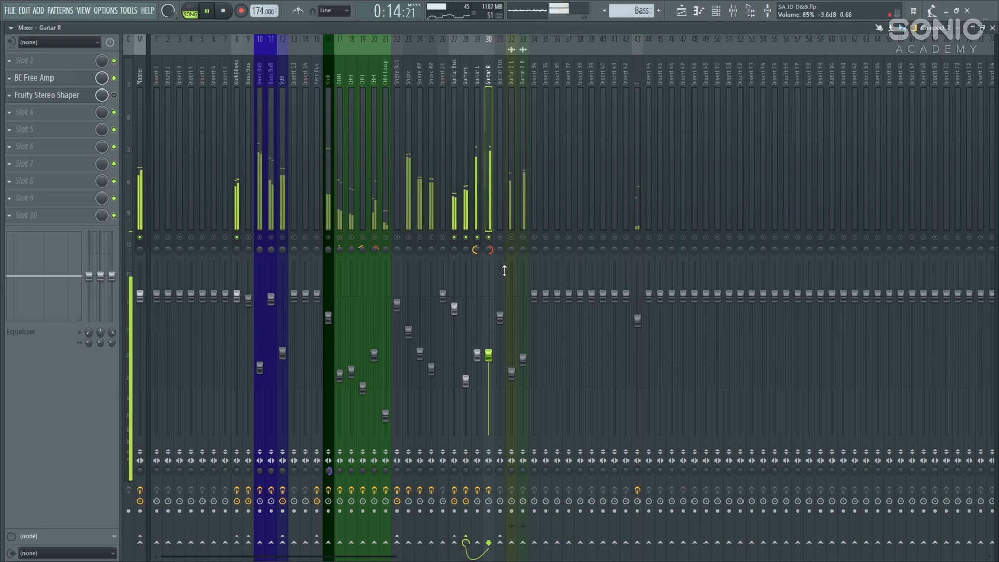
key("space")
key("F5")
Step: Bring the guitar tracks into view, select both Rhythm clips, and reopen the mixer on Guitar R
left_click_drag(505, 356, 436, 241)
scroll(421, 281, "up", 3)
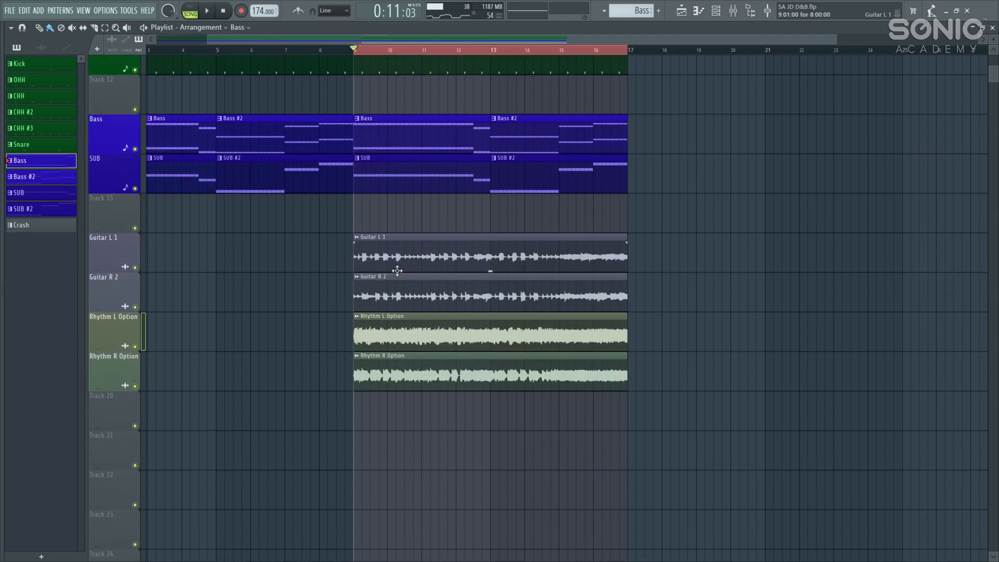
scroll(388, 264, "up", 6)
scroll(384, 265, "down", 6)
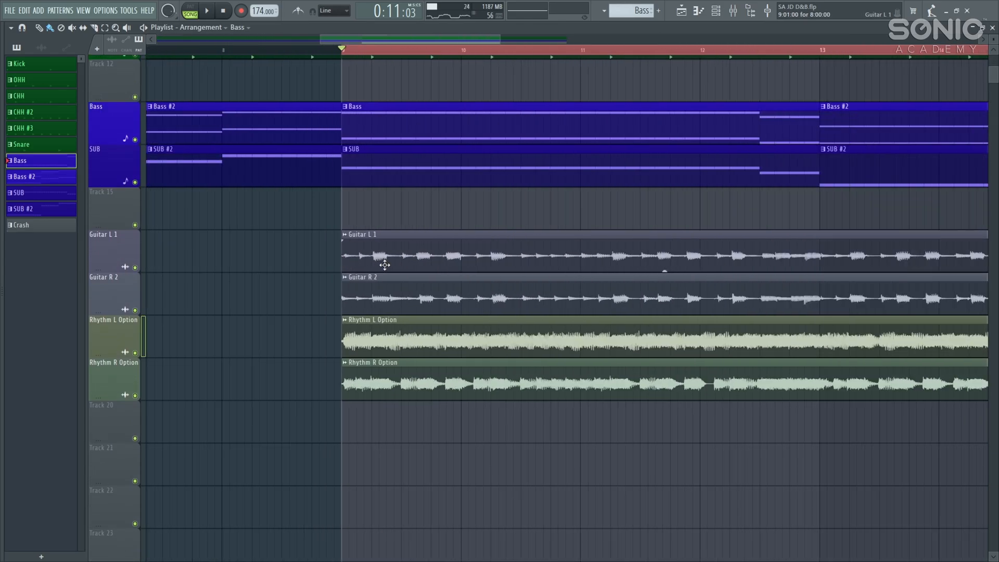
left_click_drag(422, 273, 401, 277)
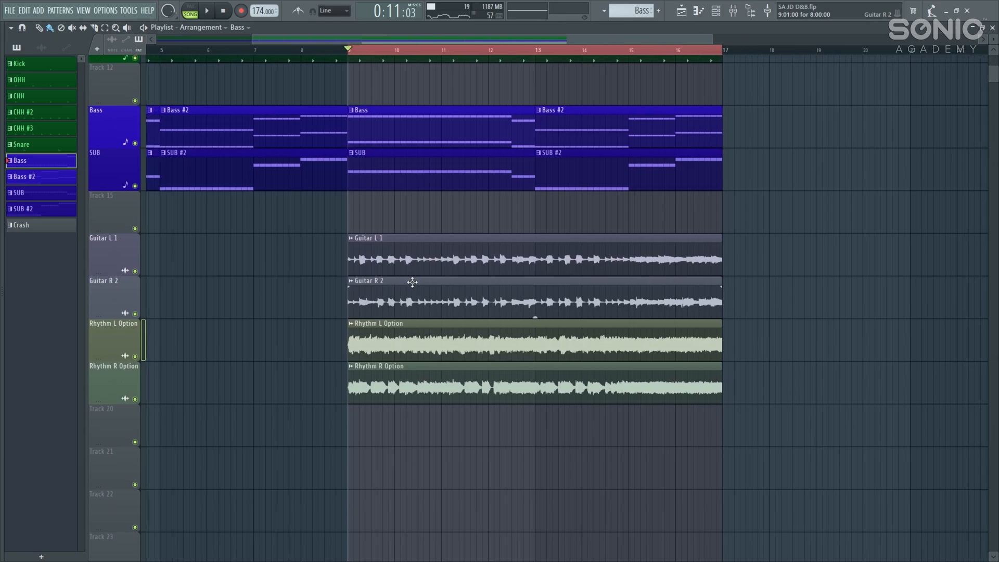
left_click_drag(554, 351, 452, 388)
left_click(511, 441, "ctrl")
left_click_drag(510, 445, 498, 363)
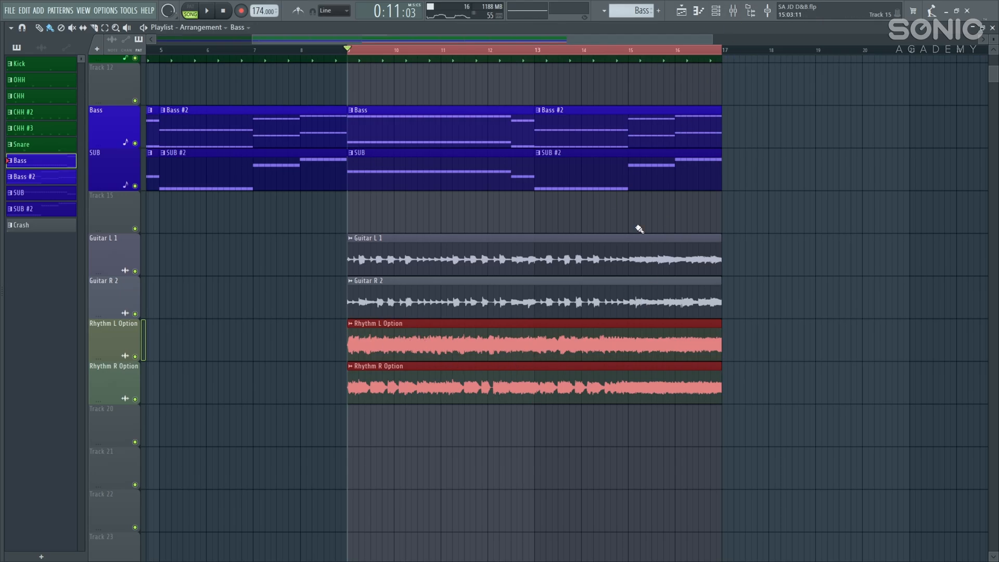
left_click(734, 10)
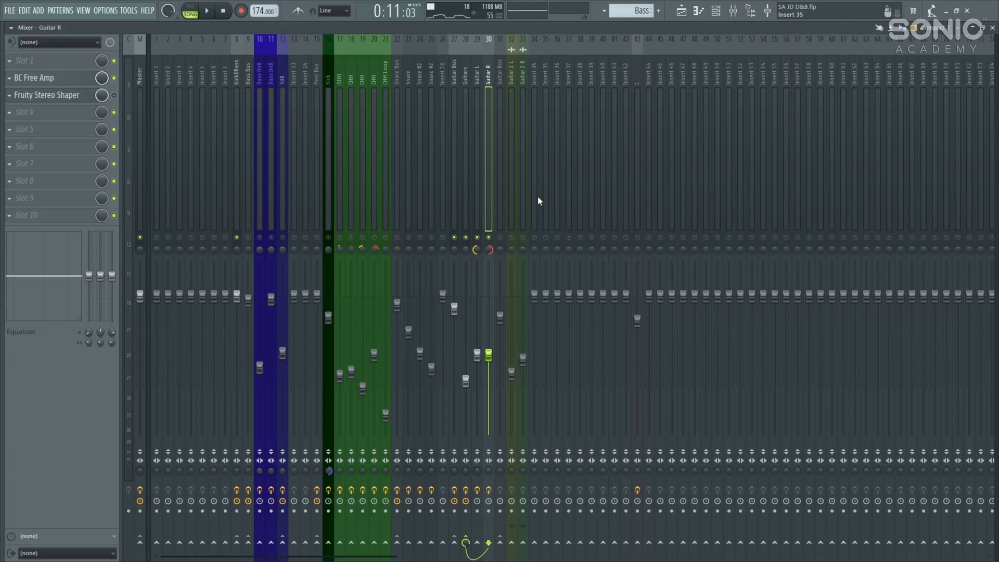
Step: Audition the Guitar 2 L, Guitar Bus and Guitar 2 R inserts during playback
left_click(509, 233)
left_click(503, 65)
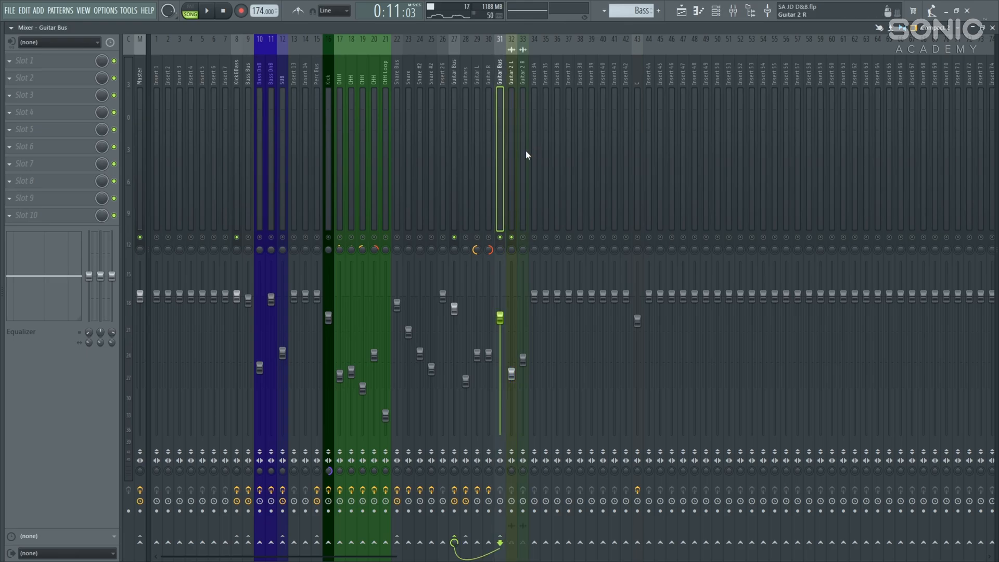
left_click(513, 79)
left_click(523, 75)
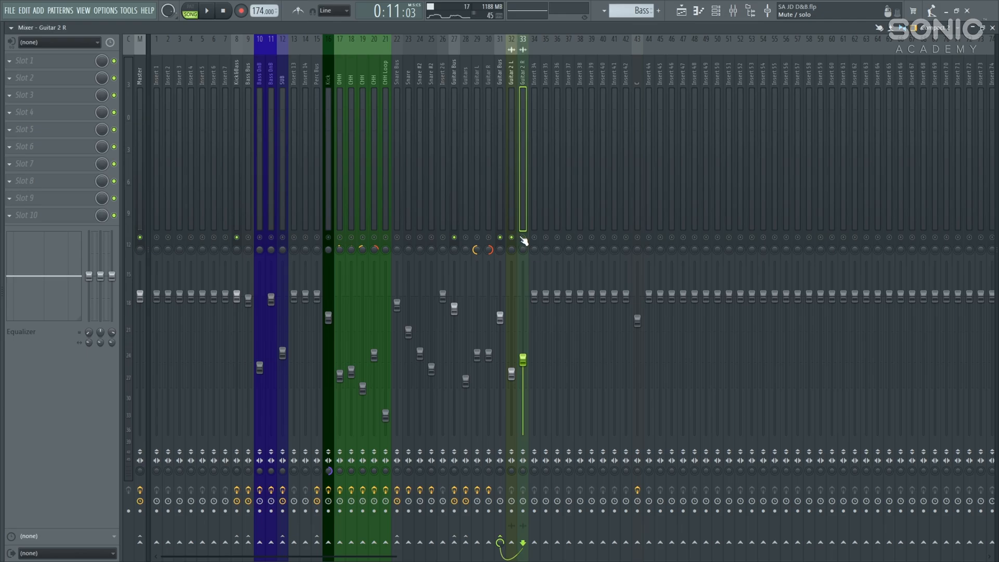
key("space")
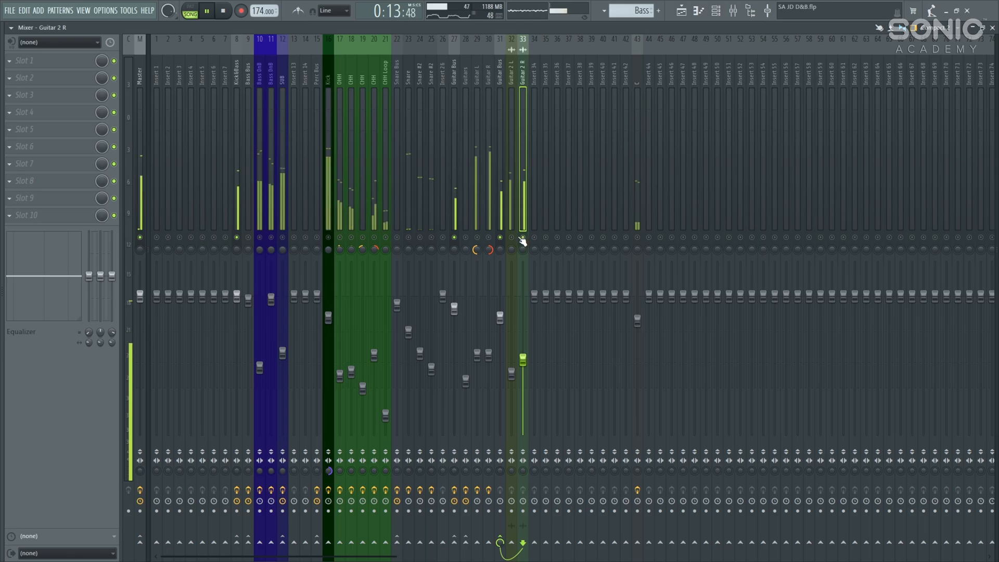
key("space")
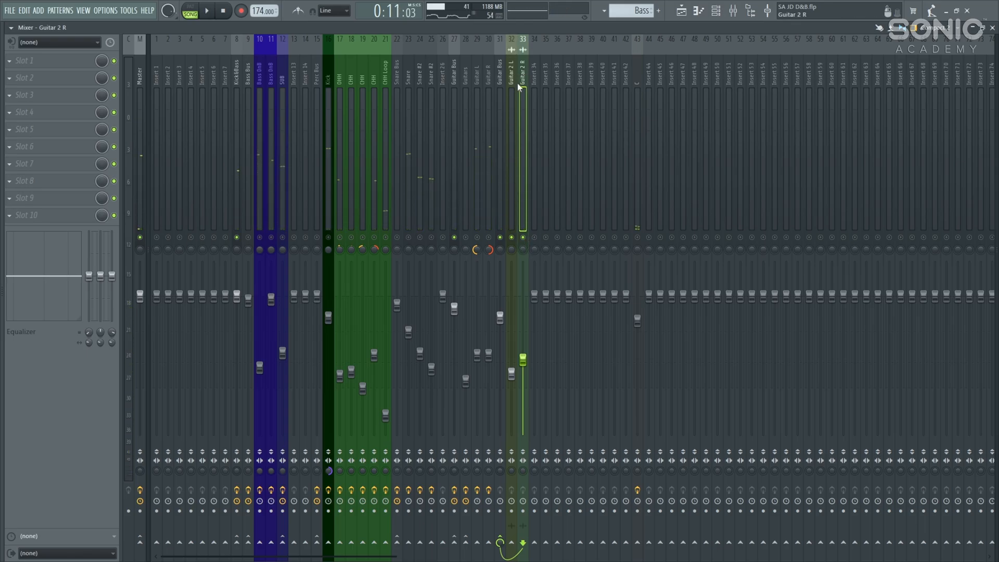
Step: Play Guitar 2 L, then unmute the Guitar L, Guitars and Guitar R inserts
left_click(514, 88)
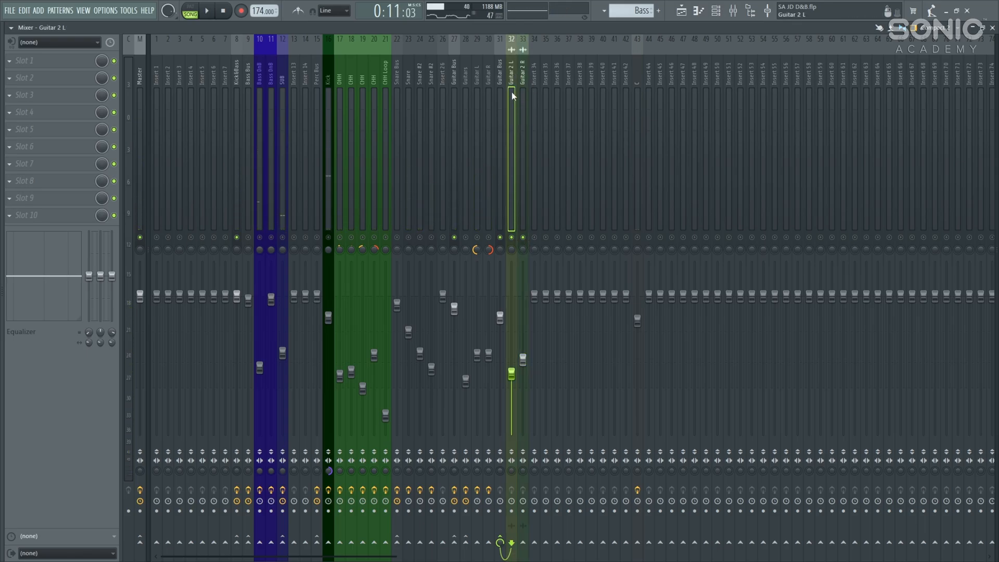
key("space")
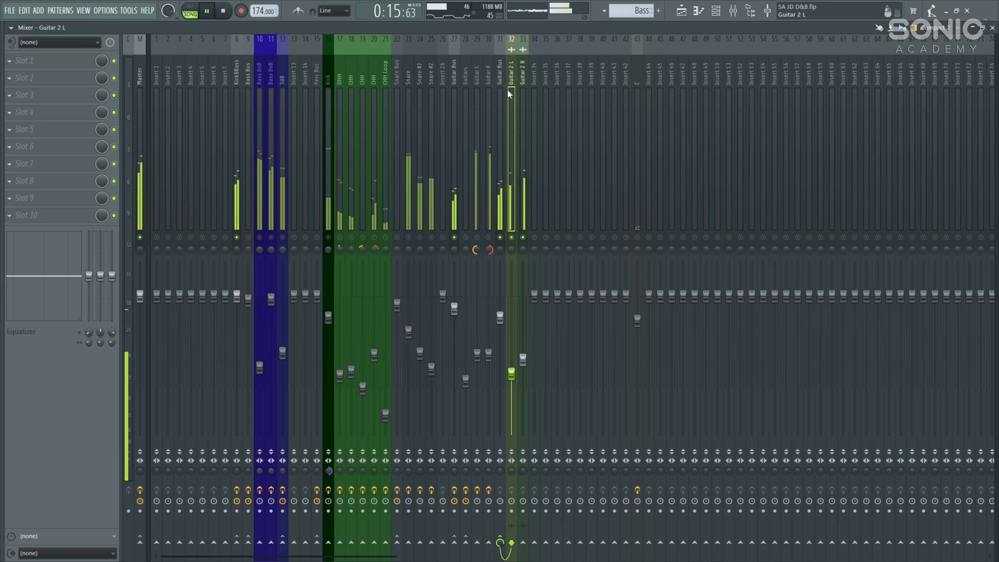
key("space")
left_click(477, 238)
left_click(466, 237)
left_click(489, 237)
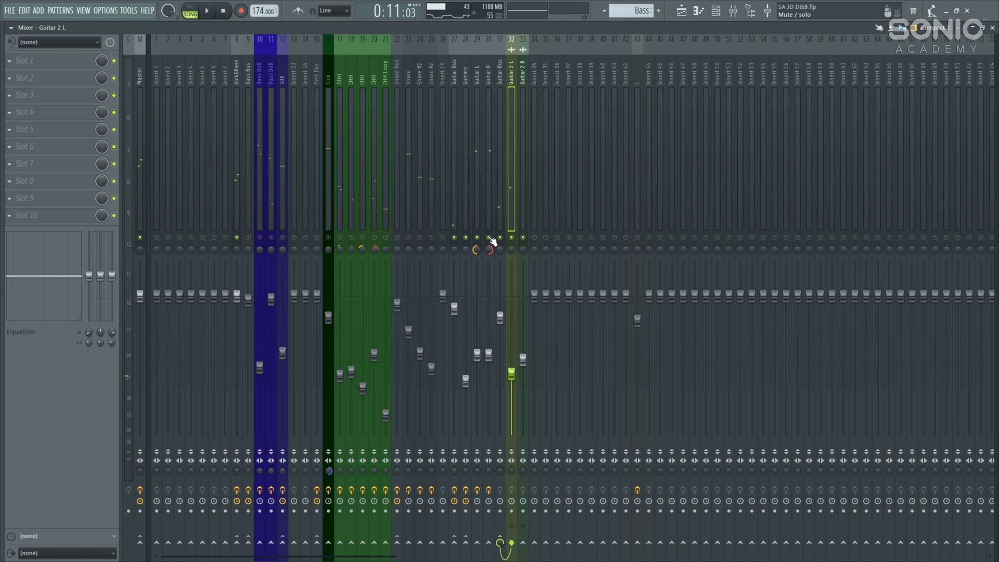
Step: Play the guitars while viewing the Guitar Bus and then the Guitars effects chain
left_click(451, 63)
key("space")
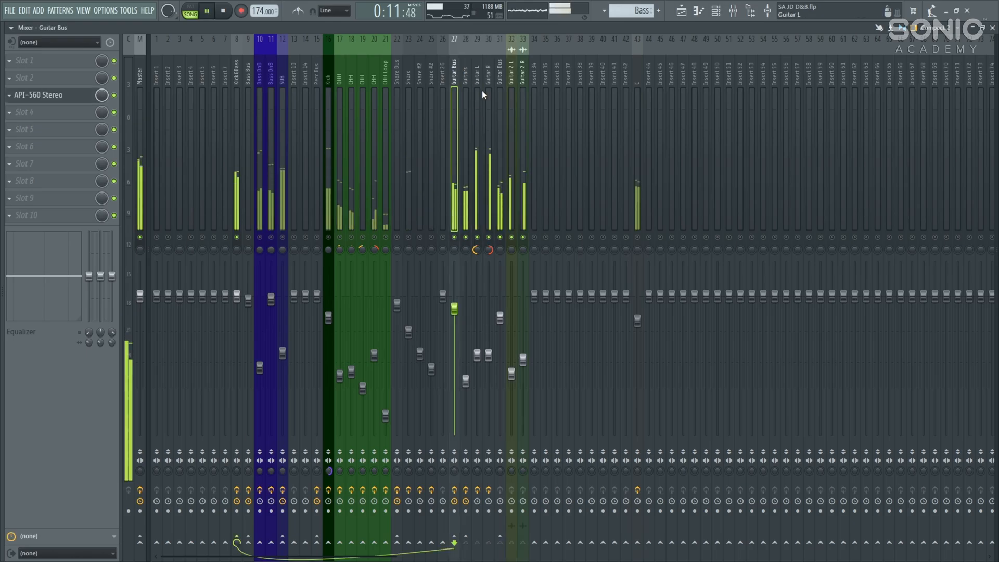
left_click(466, 78)
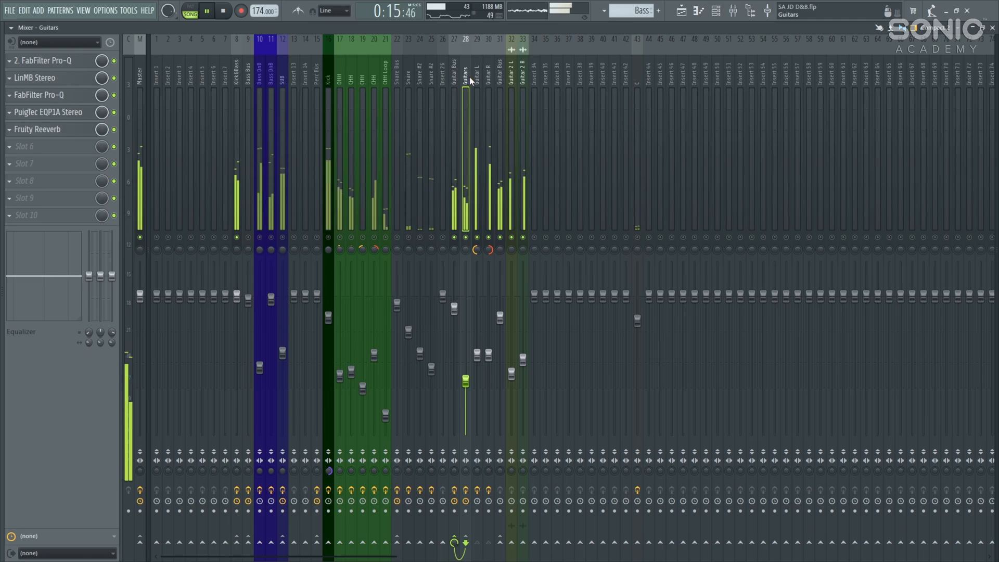
key("space")
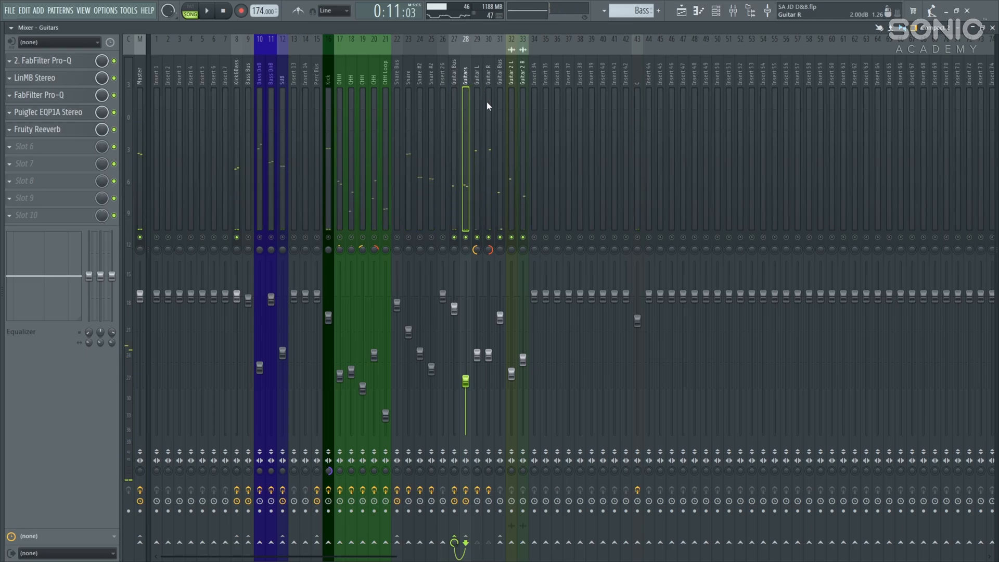
Step: Play through the Guitars LinMB Stereo with band 2 bypassed and restored, then show the Playlist
left_click(78, 79)
key("space")
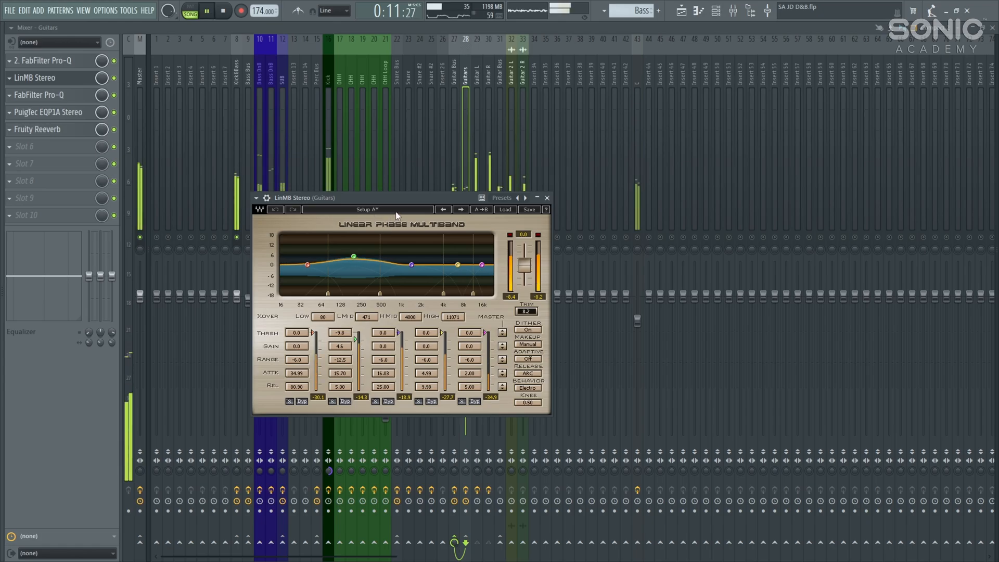
left_click(345, 402)
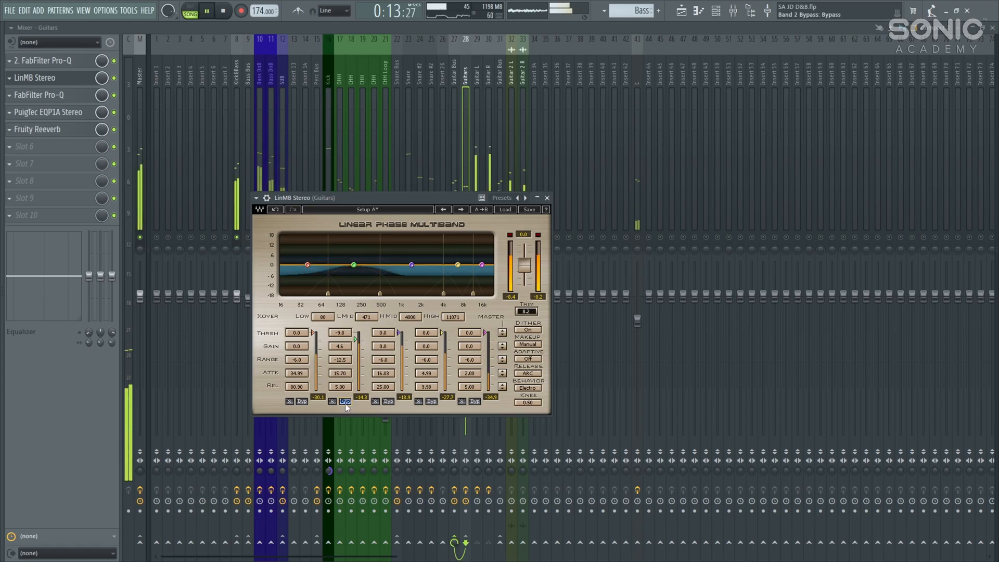
left_click(345, 402)
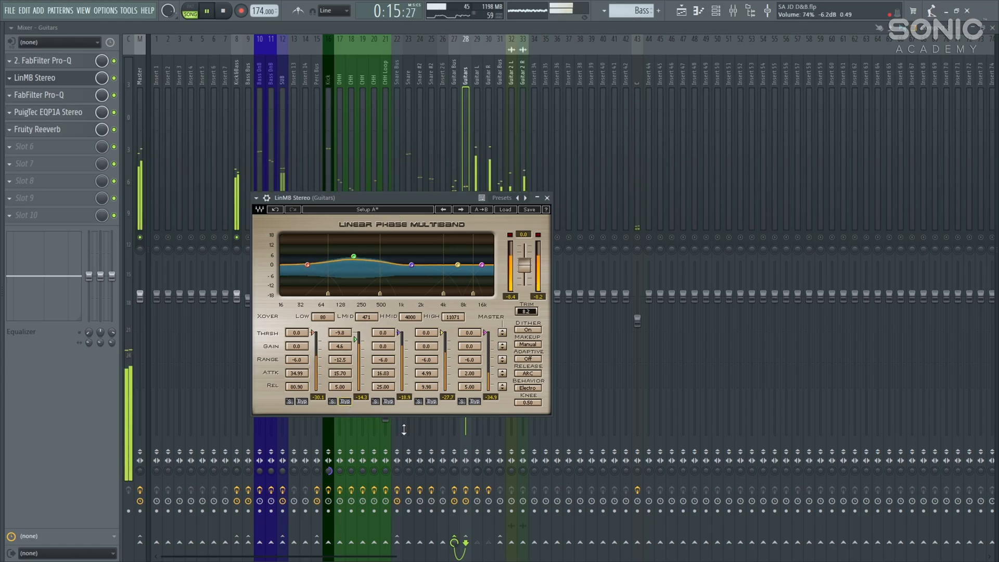
key("space")
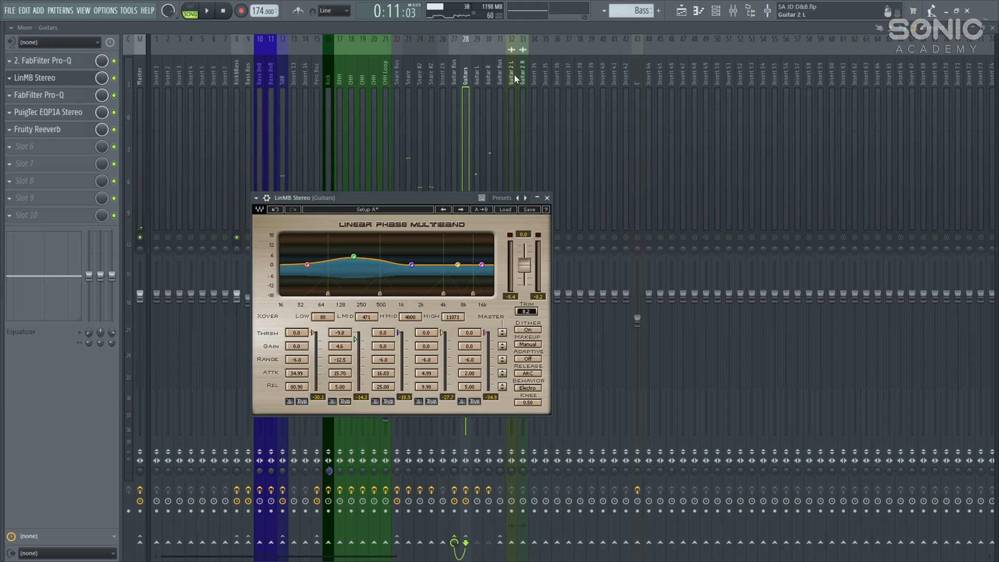
key("F5")
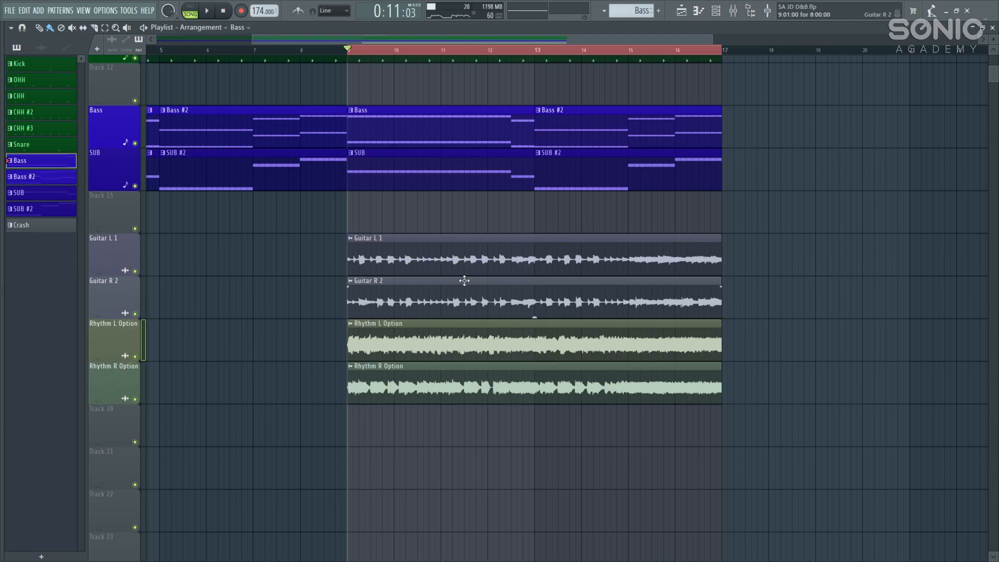
Step: Open the mixer and audition the Kick&Bass bus during playback
left_click(733, 8)
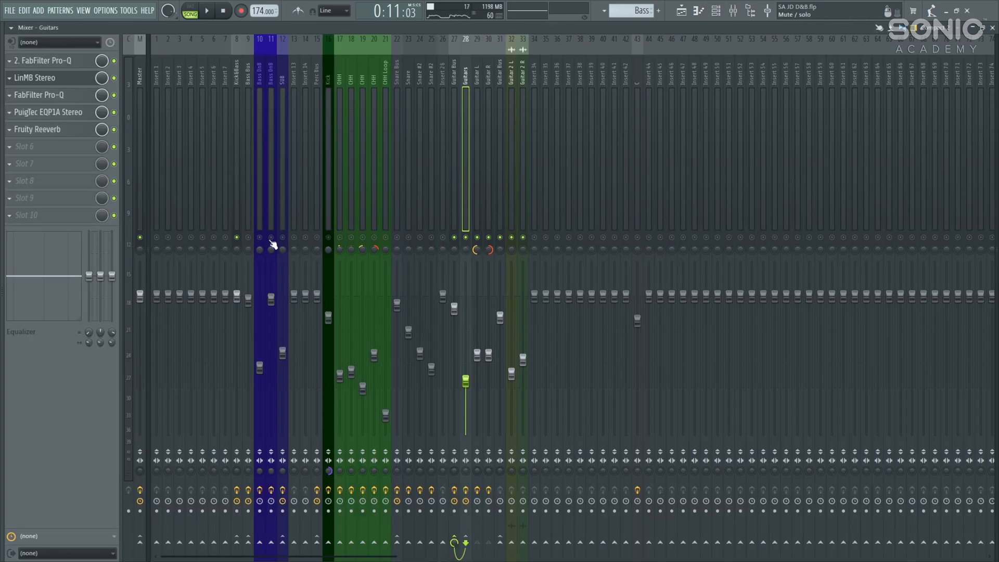
left_click(456, 84)
left_click(237, 74)
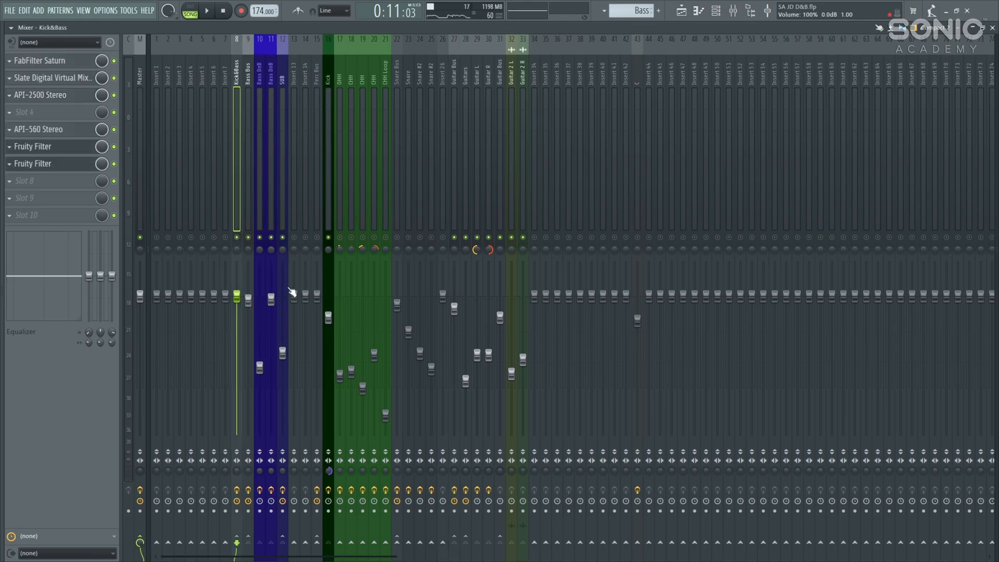
key("space")
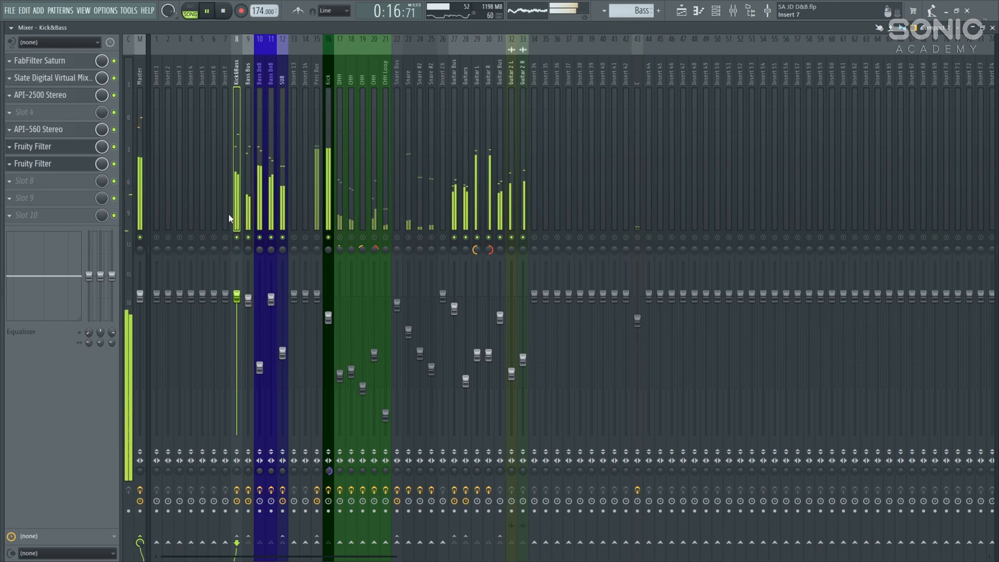
key("space")
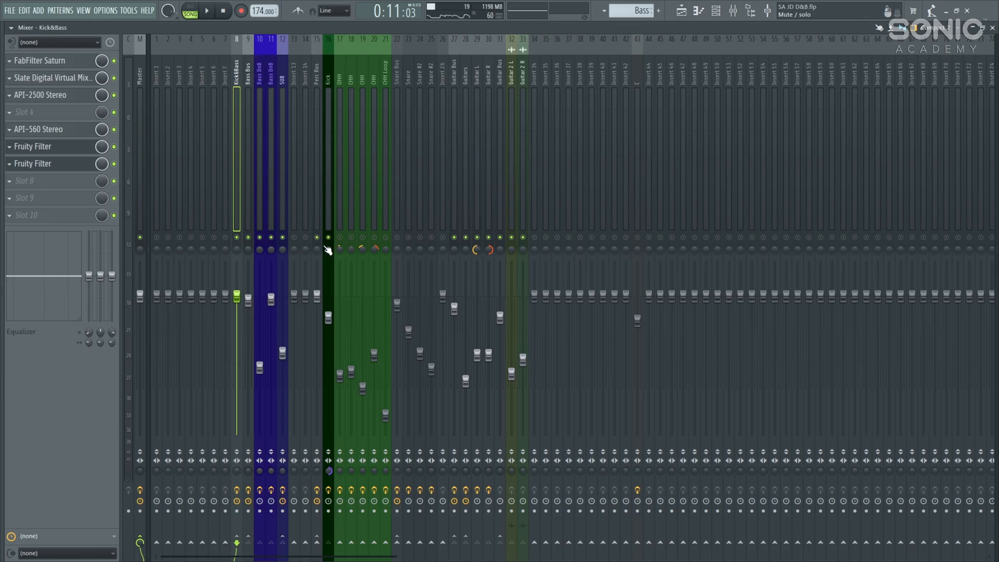
Step: Unmute the Snare Bus, snare channel 24 and Snare #2 while playing, then return to the Playlist
key("space")
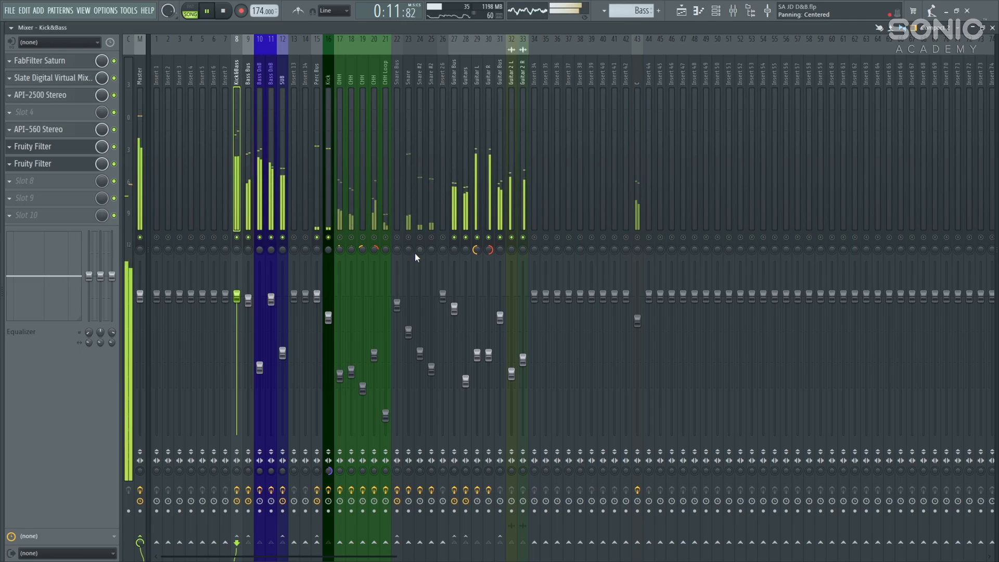
left_click(397, 238)
left_click(420, 238)
left_click(431, 238)
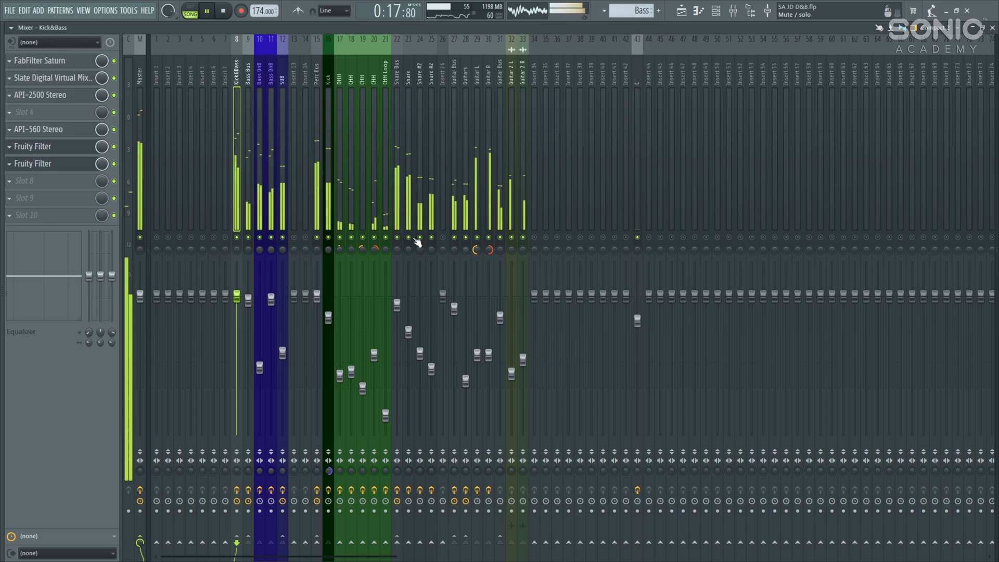
key("F5")
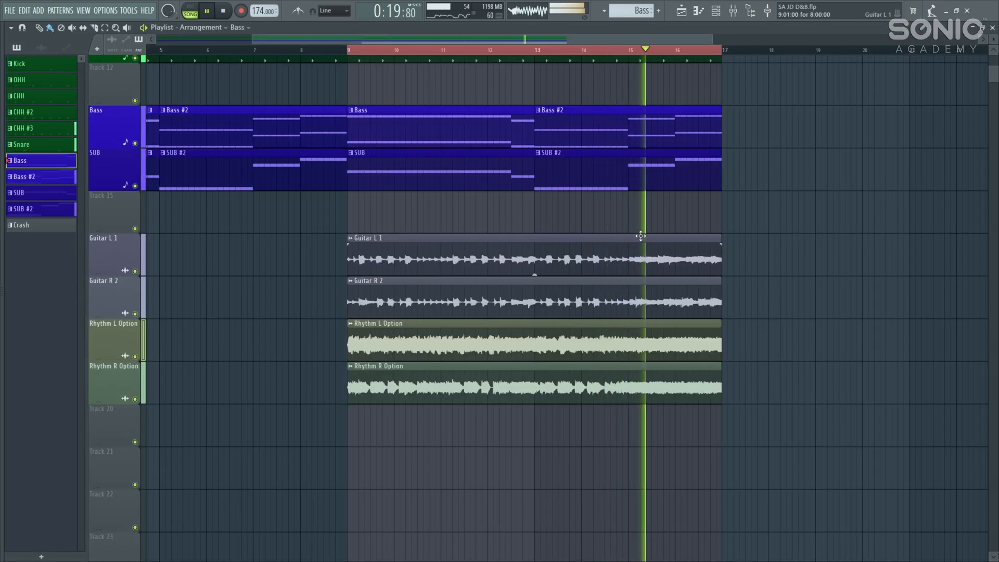
Step: Pan and zoom the playlist to fit the drum, bass and guitar tracks, then stop playback
left_click_drag(639, 236, 576, 240)
scroll(575, 241, "down", 3)
scroll(575, 241, "down", 2)
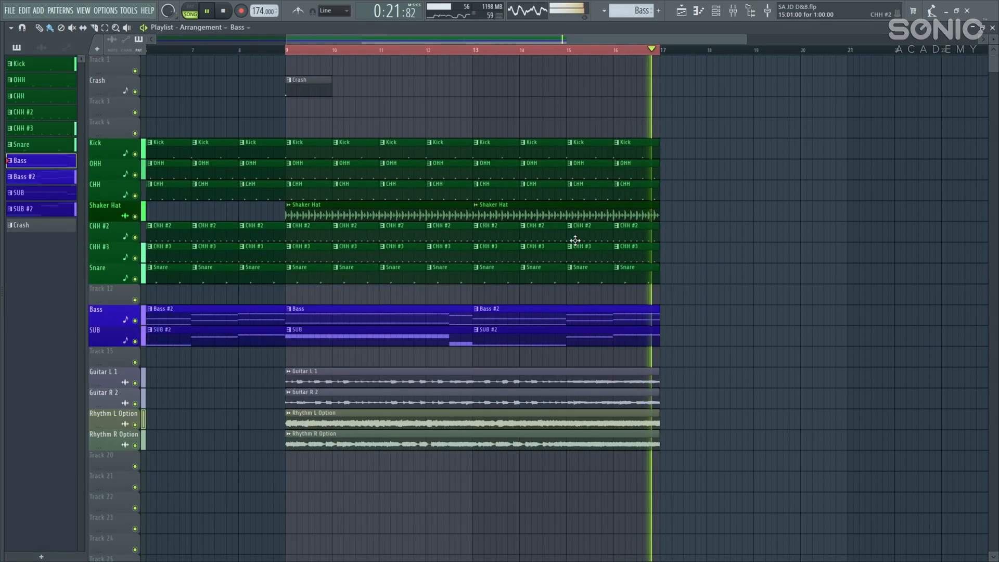
key("space")
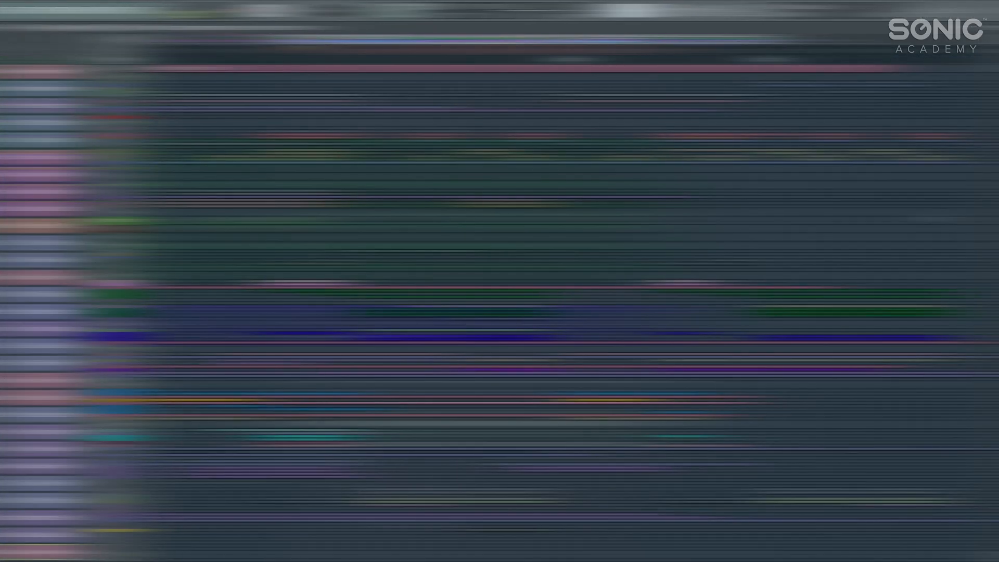
Step: Play back the finished JD DnB Project_3 arrangement
key("space")
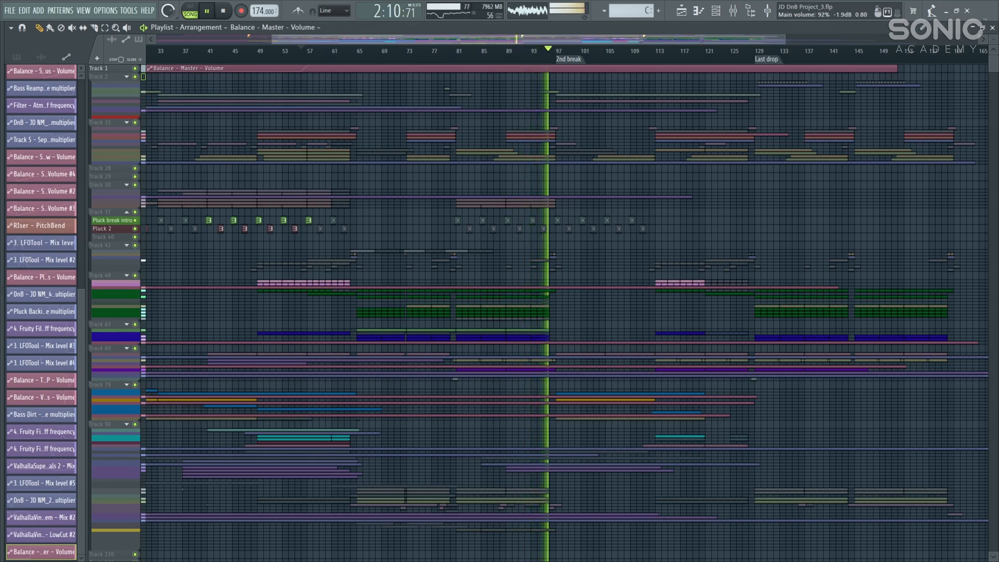
Step: Halt the arrangement after the 2nd break, leaving the song position near bar 55
key("space")
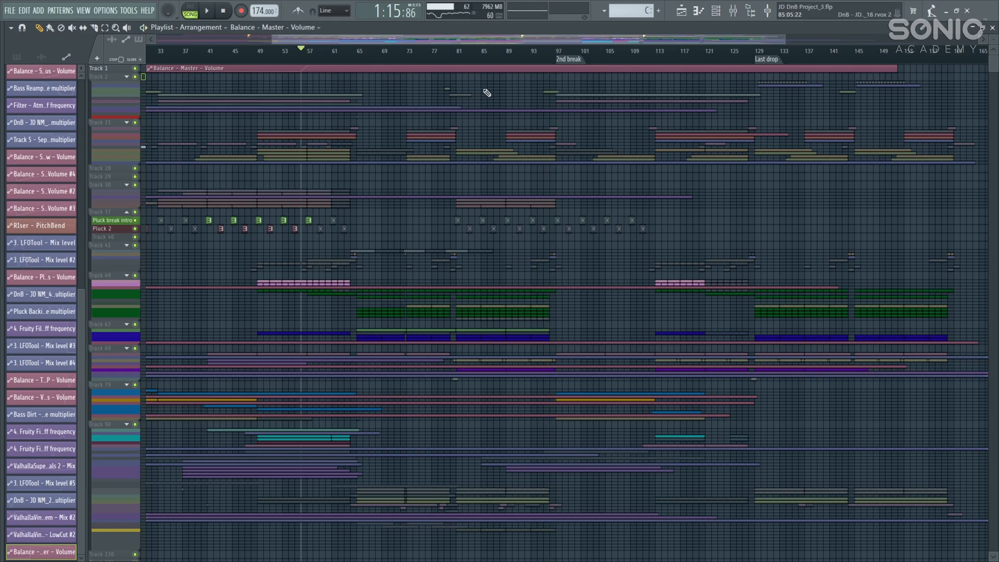